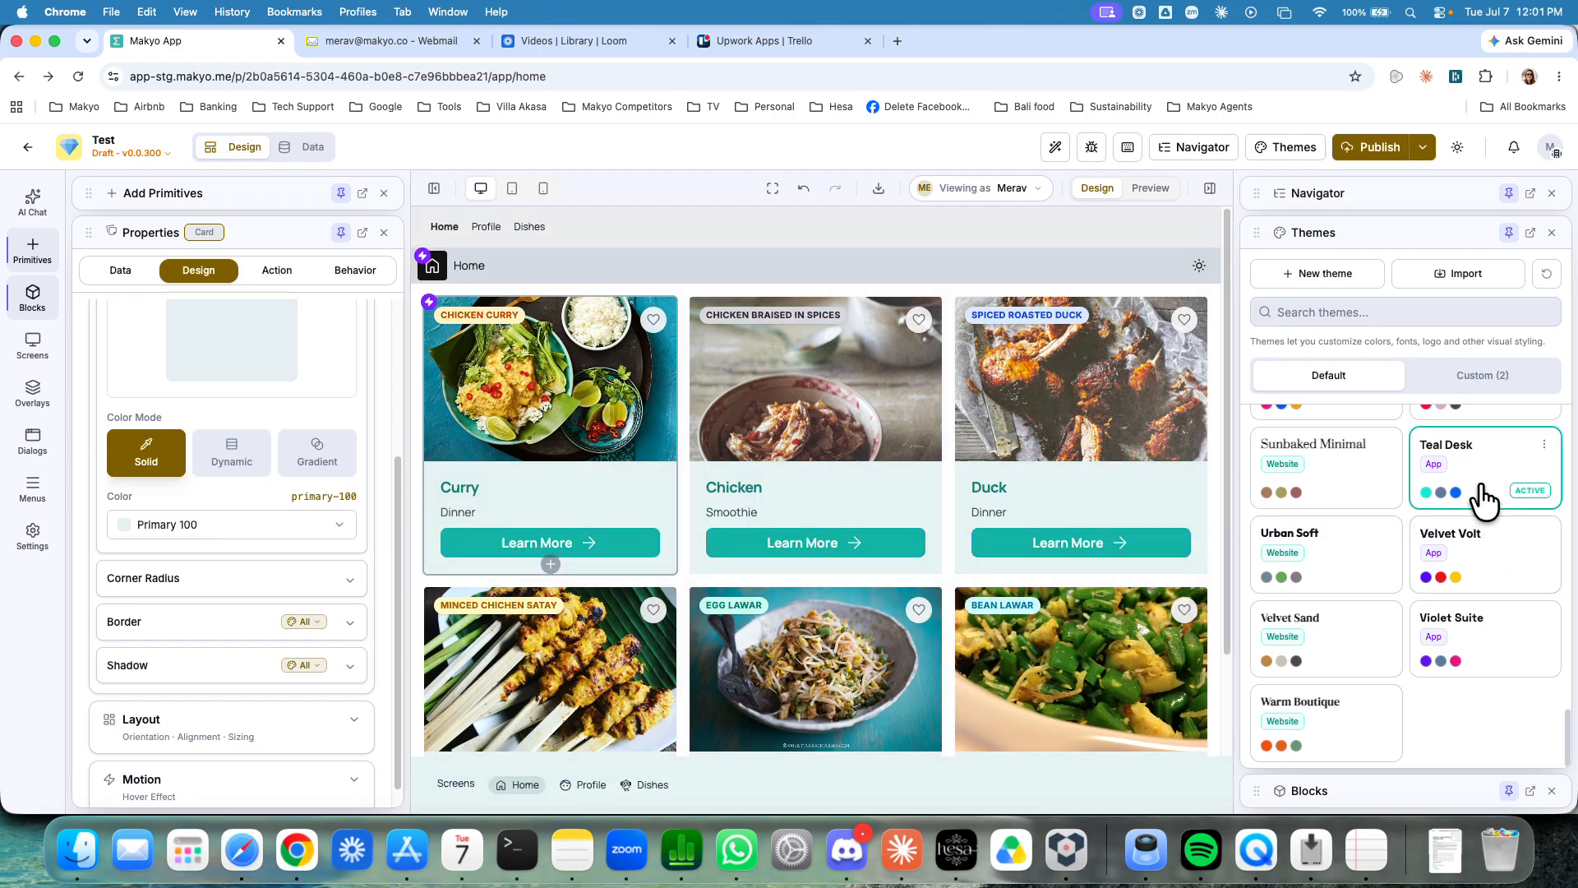
Step: Apply the Sunbaked Minimal theme to the app and switch the page to dark mode
{"action": "scroll", "coordinate": [1390, 531], "scroll_direction": "up", "scroll_amount": 3}
{"action": "left_click", "coordinate": [1332, 608]}
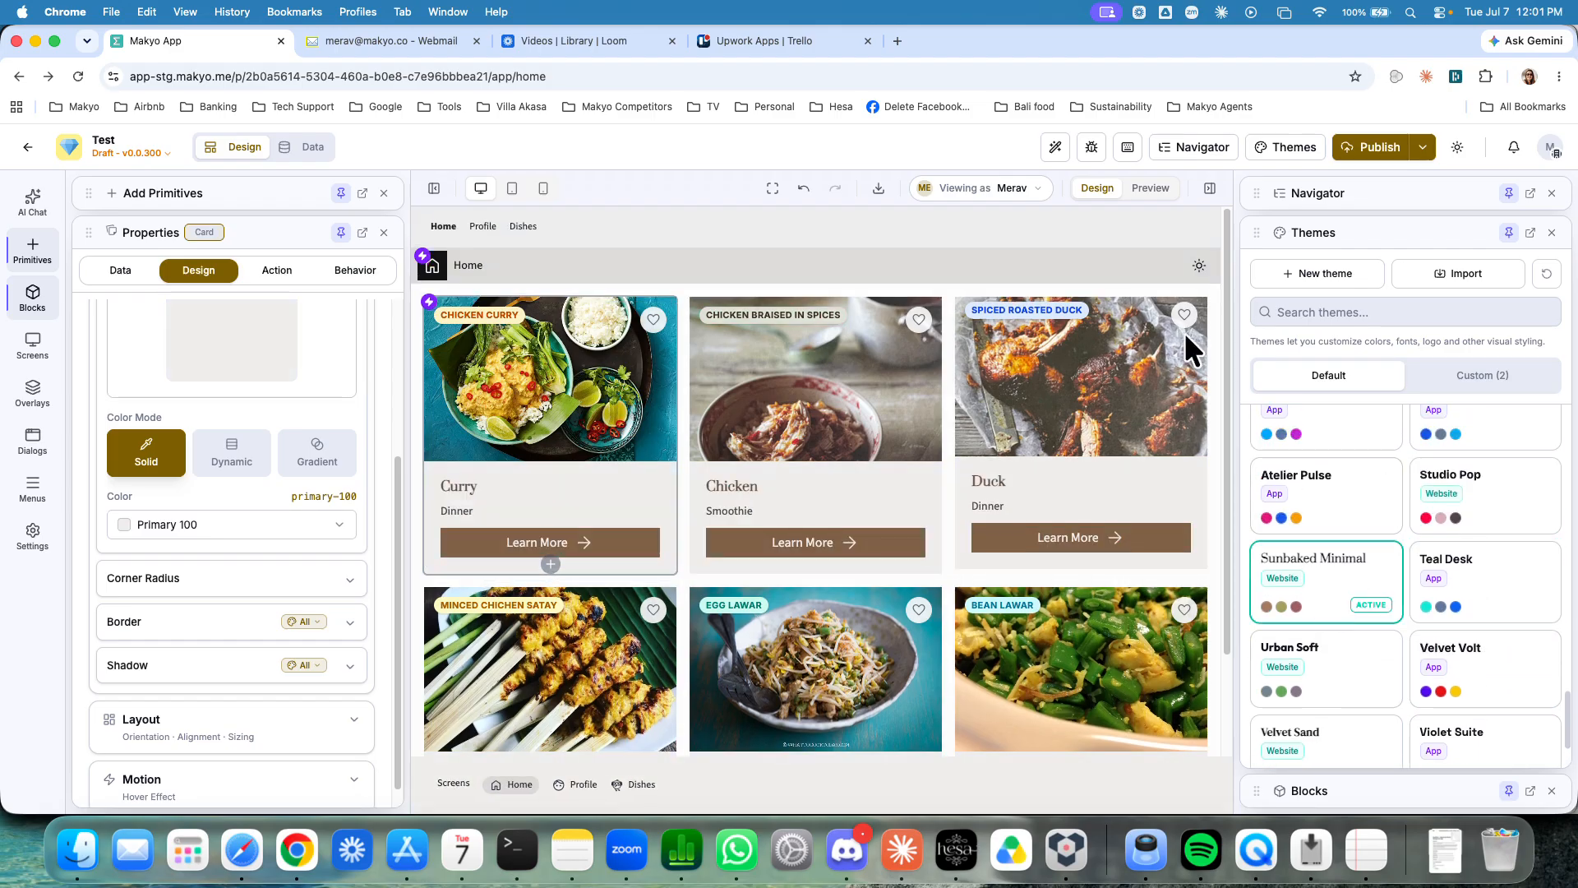
{"action": "left_click", "coordinate": [1200, 265]}
{"action": "scroll", "coordinate": [1313, 613], "scroll_direction": "down", "scroll_amount": 5}
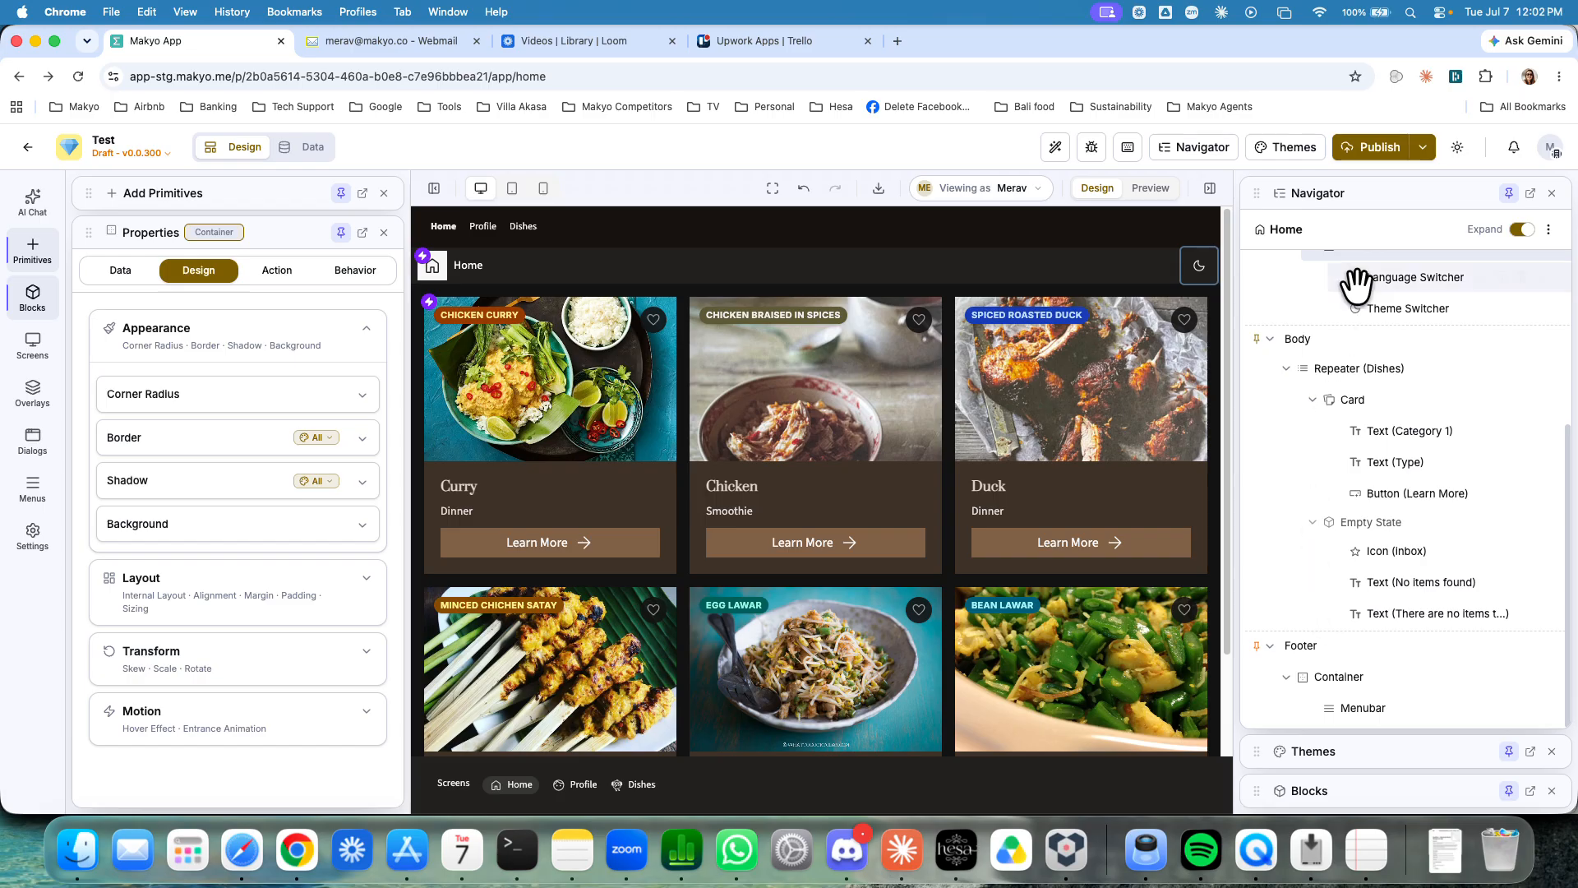
Step: Try the default themes Arctic Contrast, Bold Folio, Apex Voltage and Amber Dashboard on the dark page
{"action": "left_click", "coordinate": [1342, 197]}
{"action": "left_click", "coordinate": [1323, 233]}
{"action": "left_click", "coordinate": [1368, 539]}
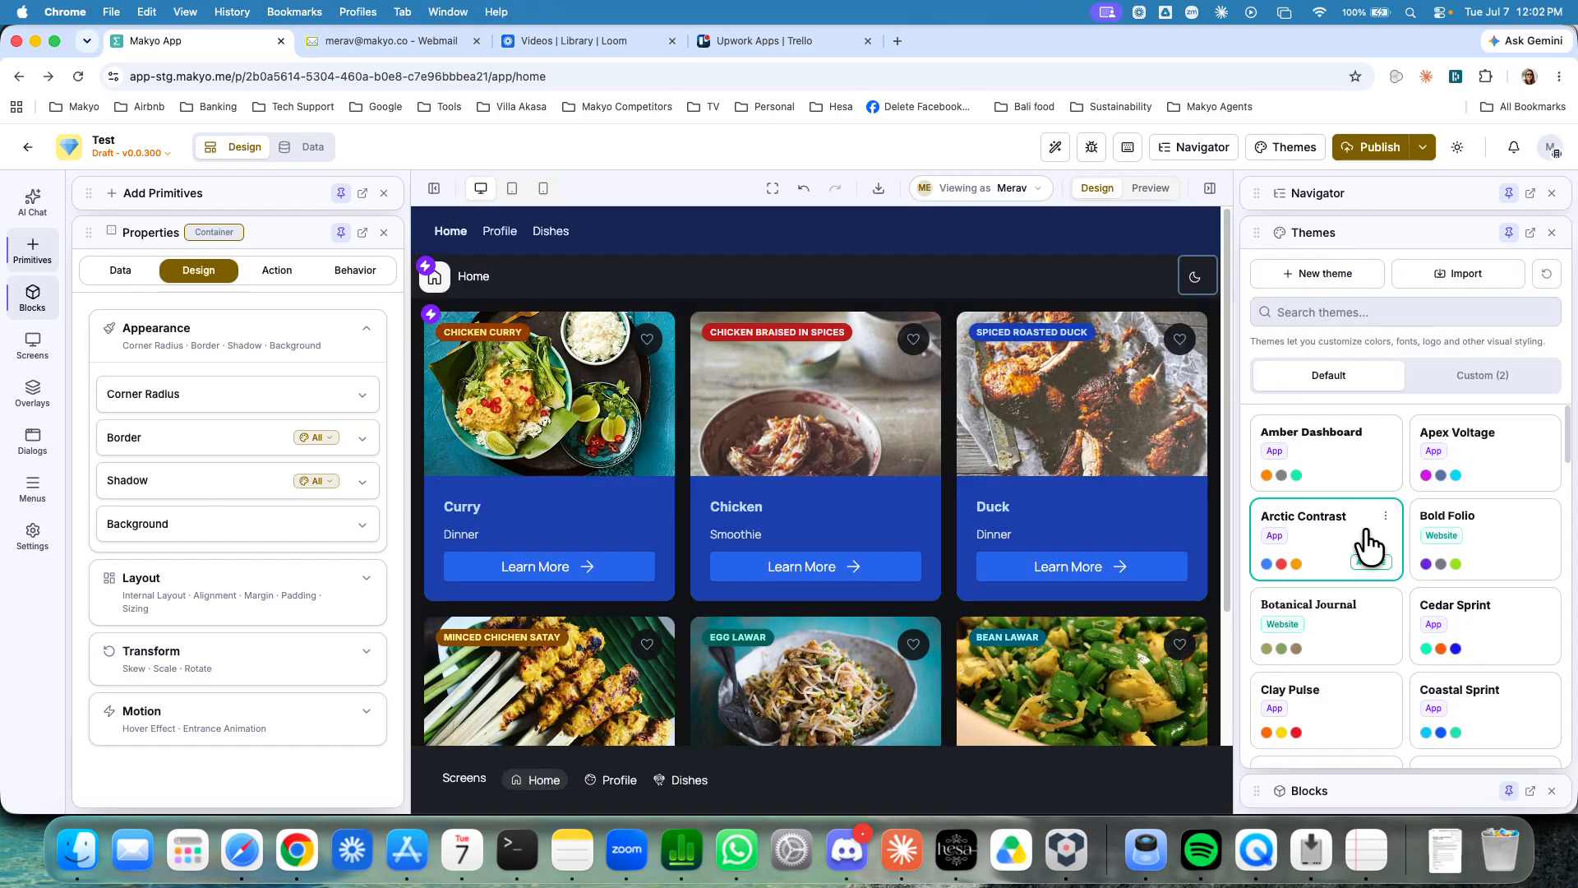
{"action": "left_click", "coordinate": [1501, 550]}
{"action": "left_click", "coordinate": [1458, 448]}
{"action": "left_click", "coordinate": [1361, 470]}
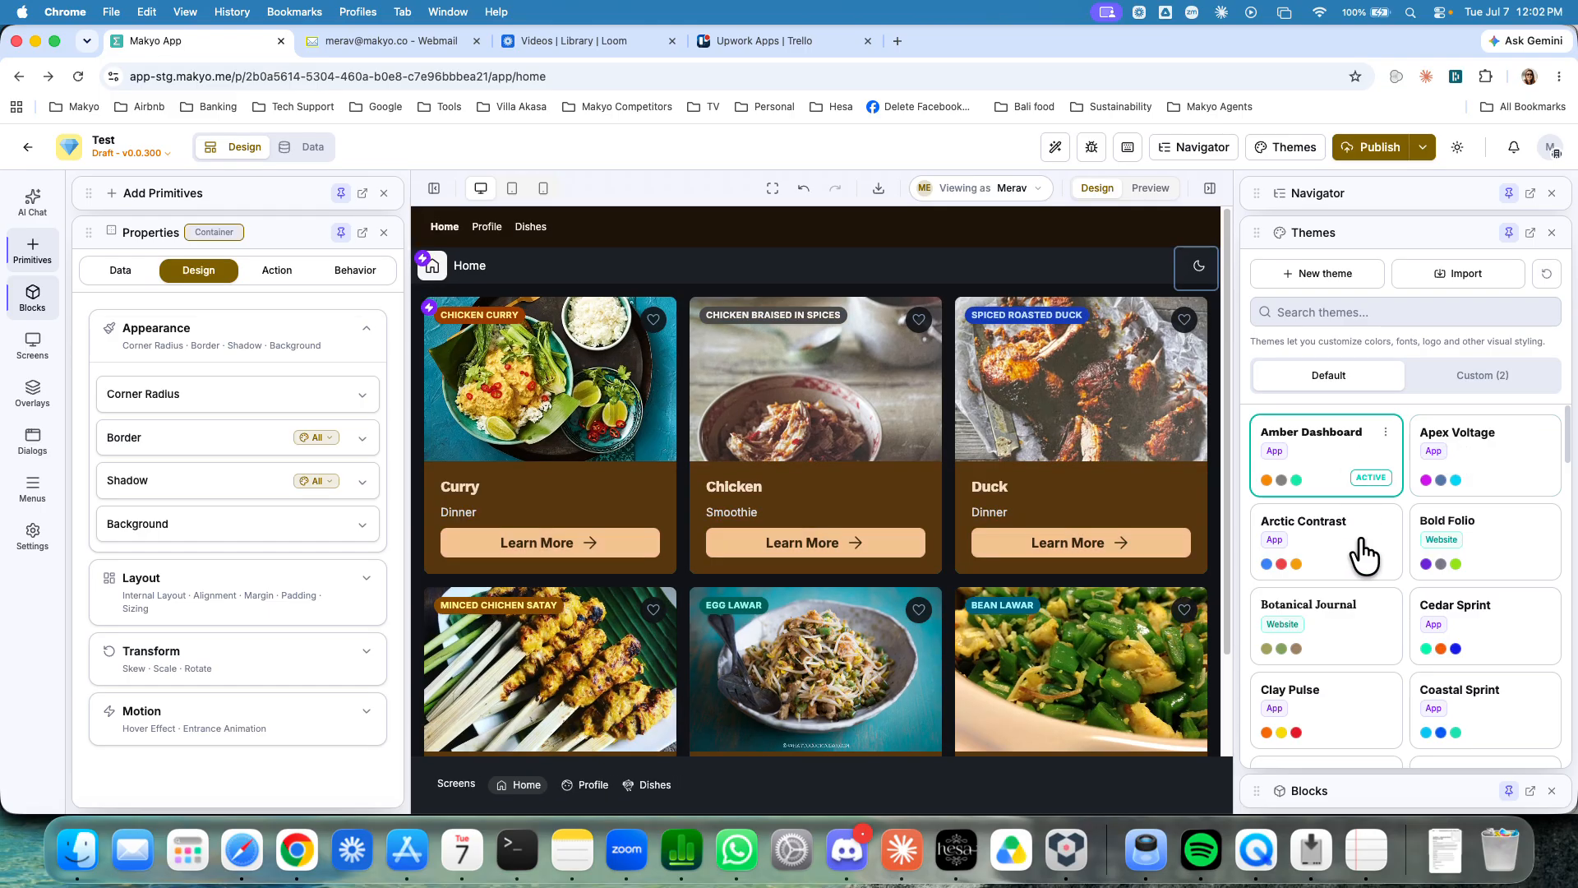
Step: Try the Clay Pulse theme, settle on Coastal Studio and return the page to light mode
{"action": "scroll", "coordinate": [1342, 670], "scroll_direction": "down", "scroll_amount": 3}
{"action": "left_click", "coordinate": [1345, 638]}
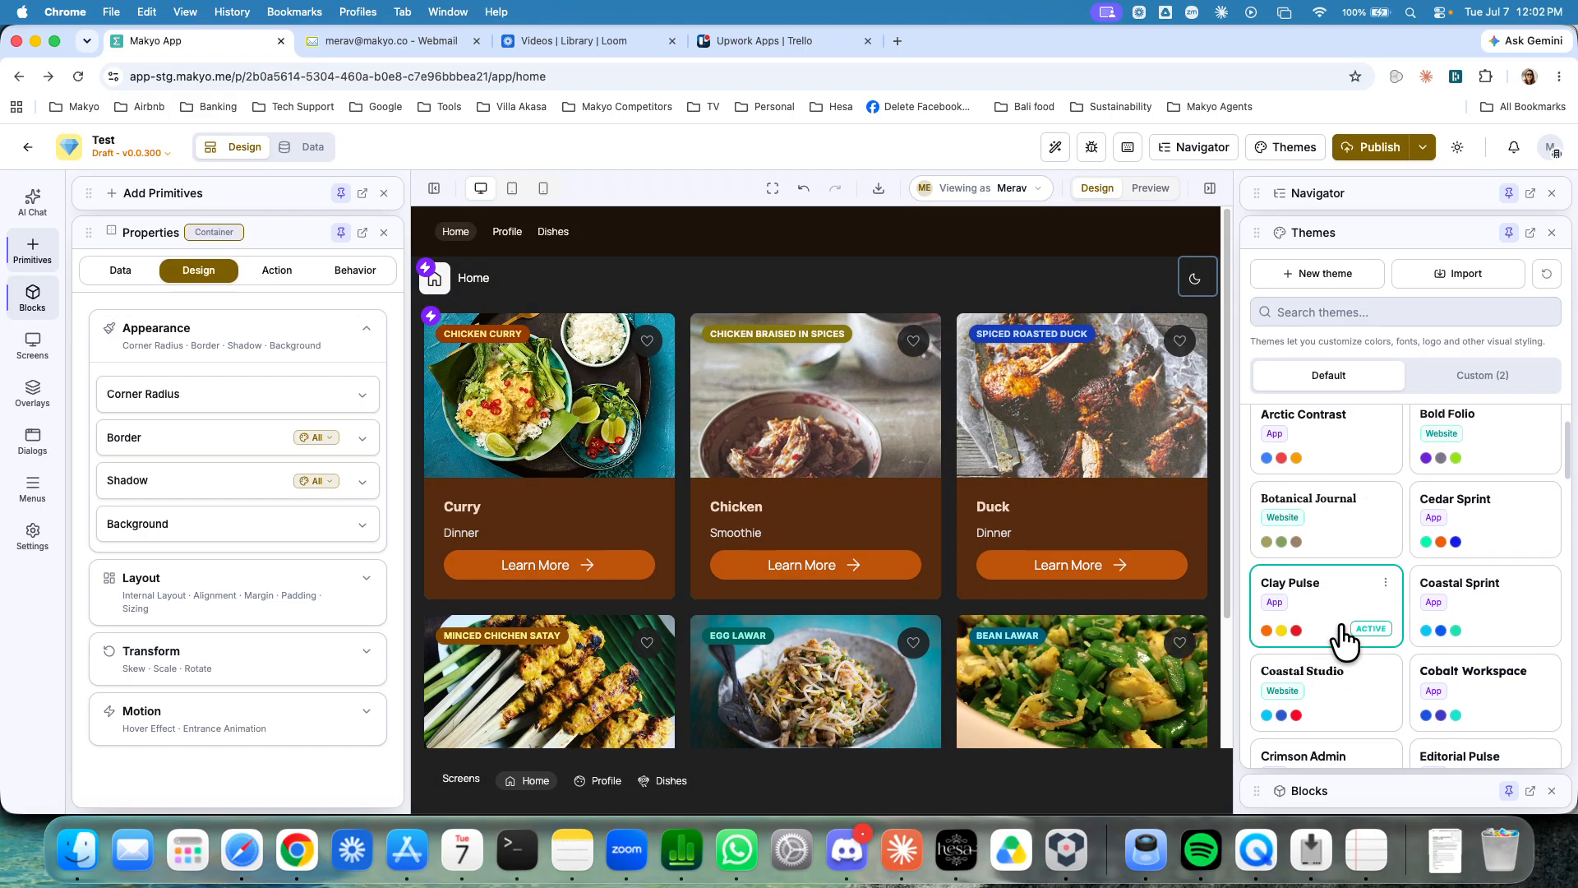
{"action": "left_click", "coordinate": [1346, 703]}
{"action": "scroll", "coordinate": [1349, 543], "scroll_direction": "up", "scroll_amount": 1}
{"action": "scroll", "coordinate": [1357, 494], "scroll_direction": "up", "scroll_amount": 2}
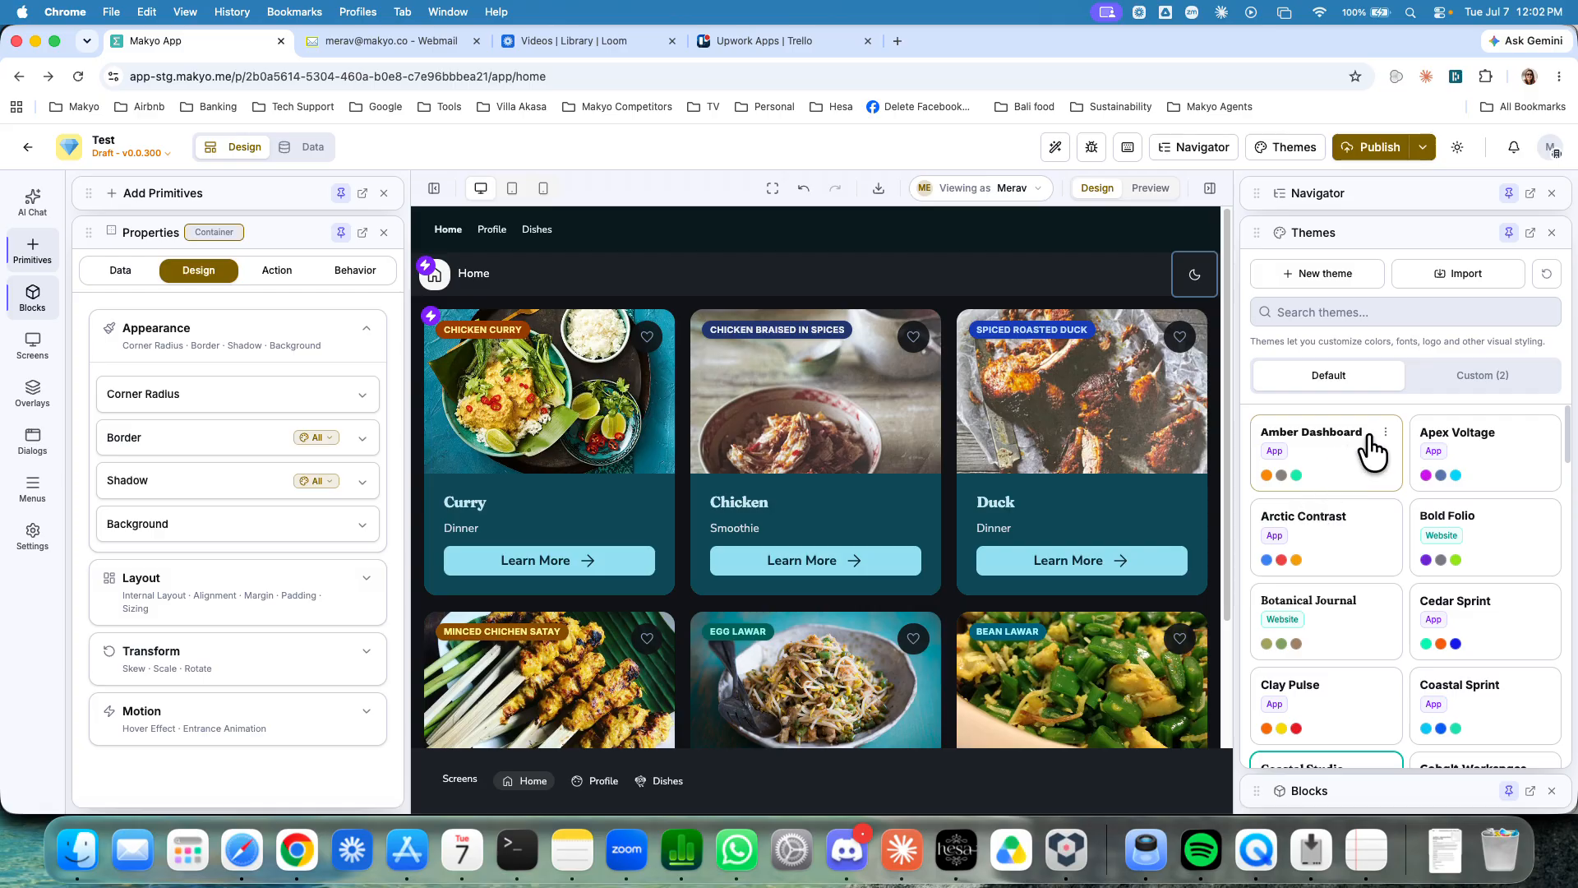
{"action": "scroll", "coordinate": [1326, 641], "scroll_direction": "down", "scroll_amount": 3}
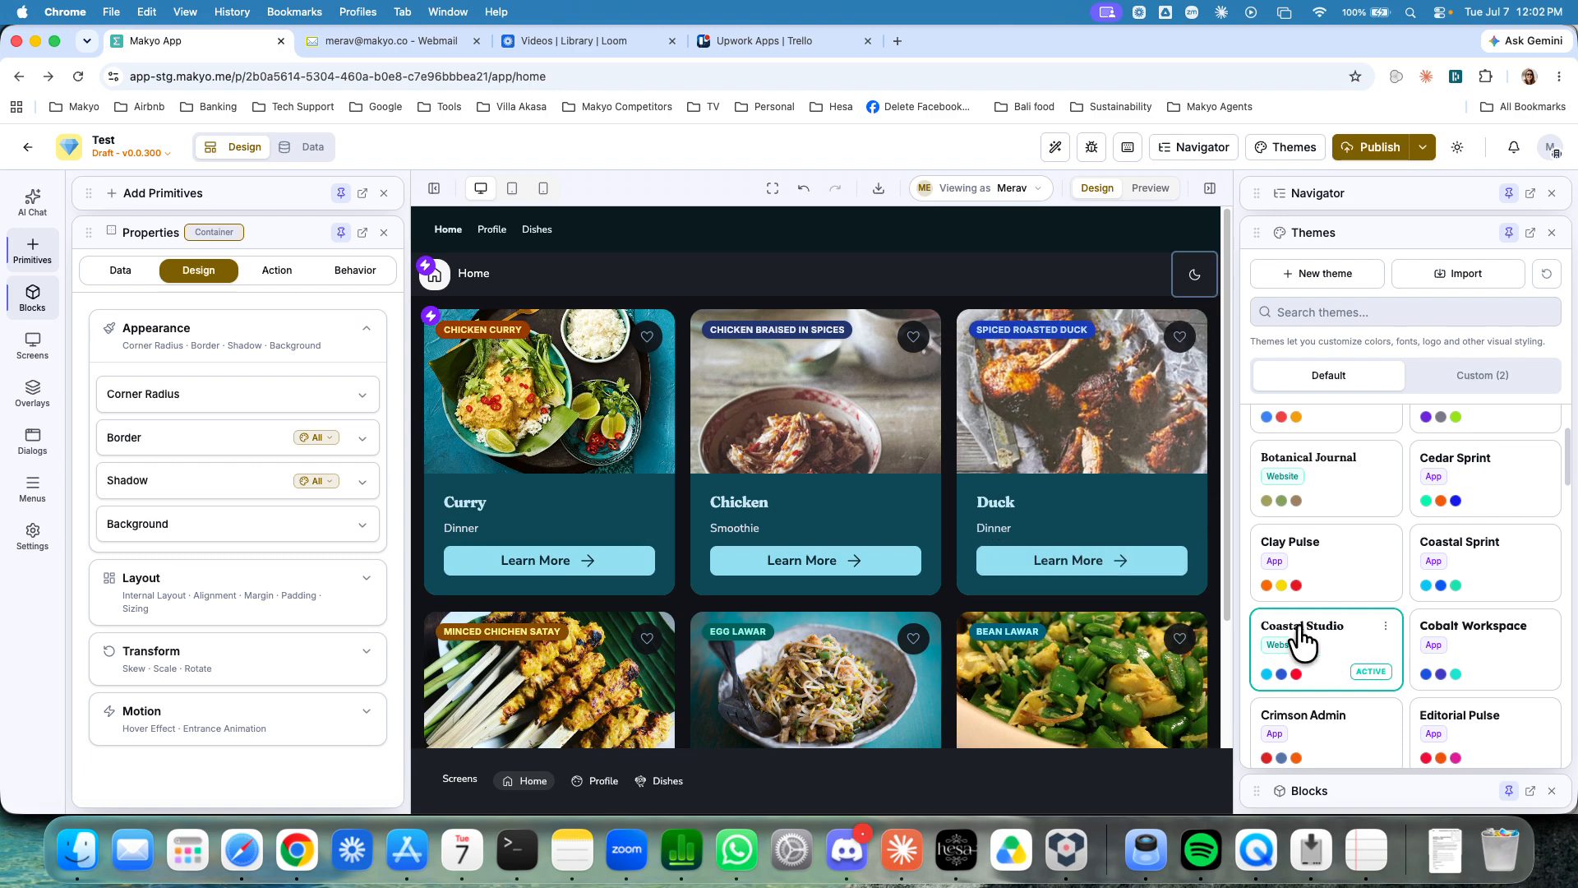
{"action": "left_click", "coordinate": [1192, 279]}
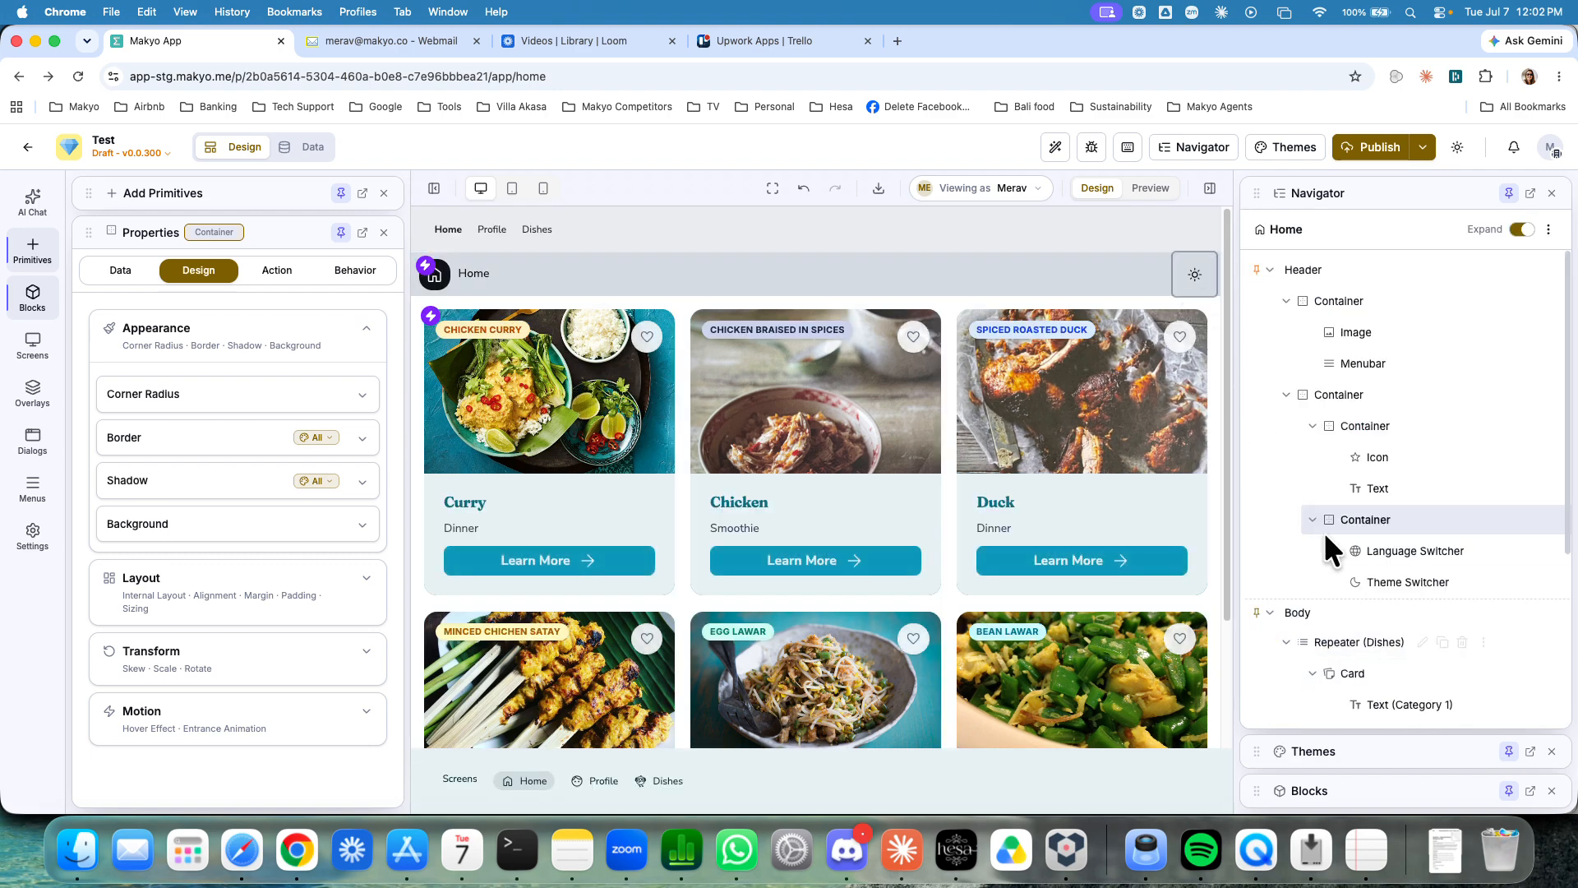
Step: Create a customizable copy of the Coastal Studio theme from the default themes
{"action": "left_click", "coordinate": [1304, 273]}
{"action": "left_click", "coordinate": [1315, 205]}
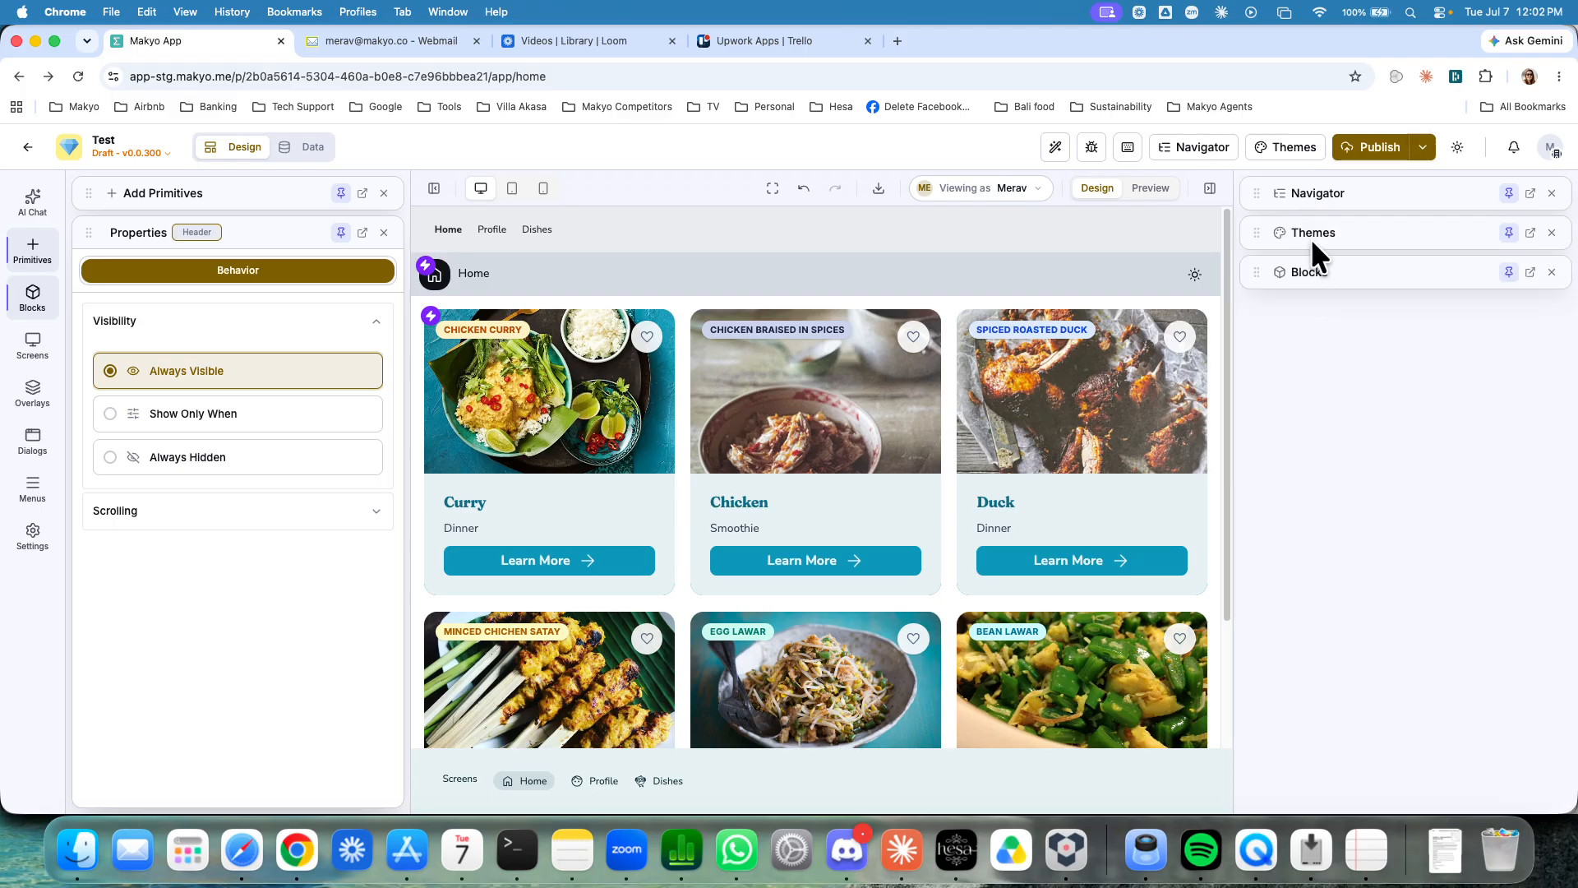
{"action": "left_click", "coordinate": [1310, 239]}
{"action": "scroll", "coordinate": [1370, 511], "scroll_direction": "down", "scroll_amount": 5}
{"action": "left_click", "coordinate": [1385, 497]}
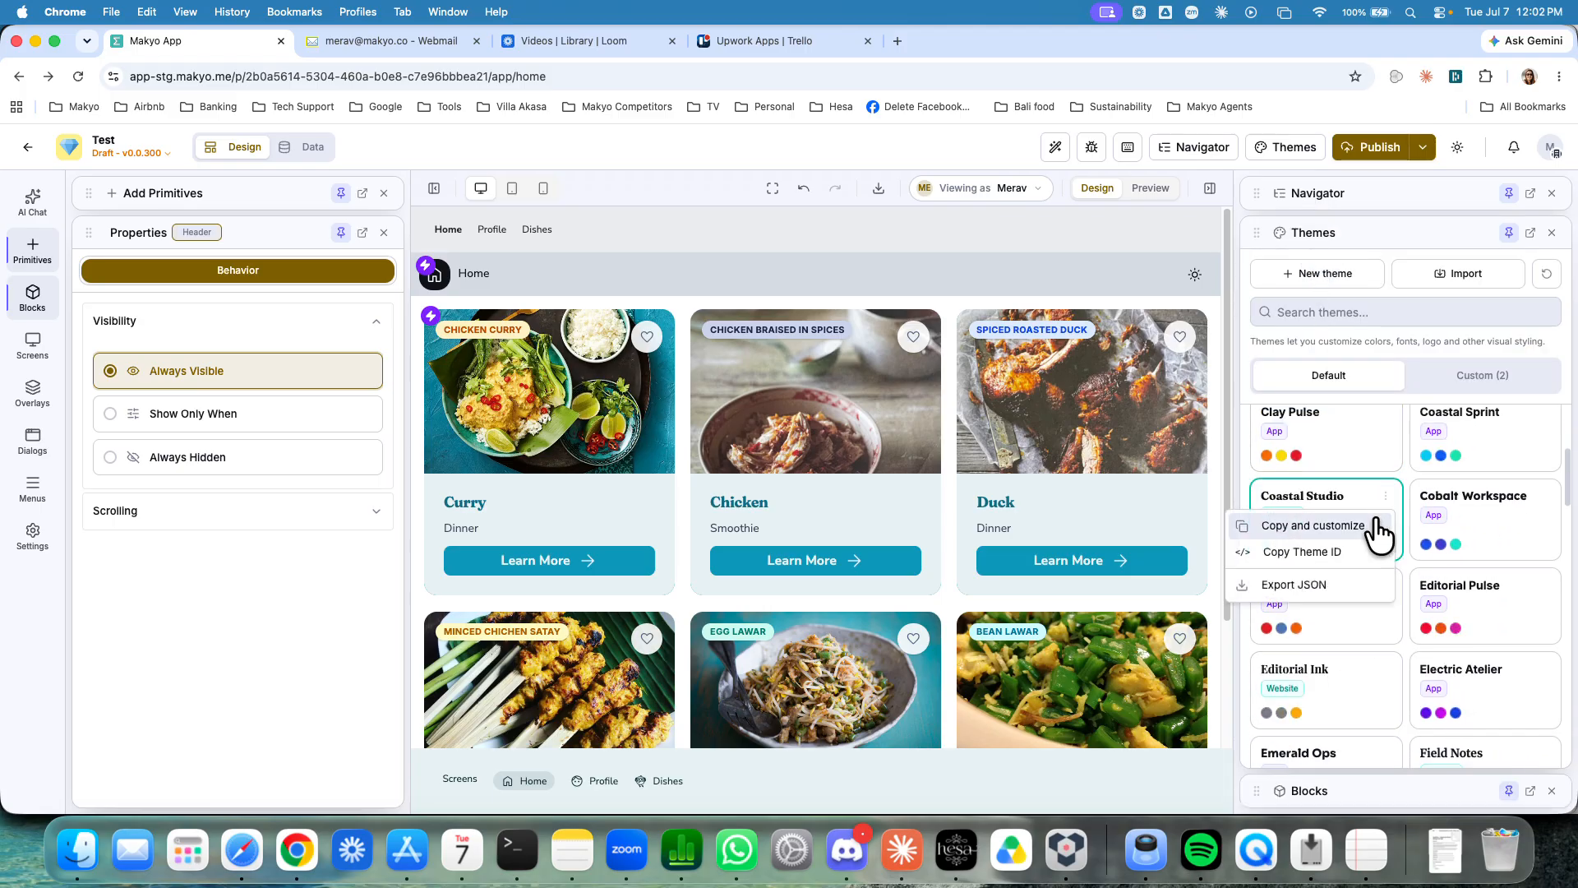
{"action": "left_click", "coordinate": [1328, 526]}
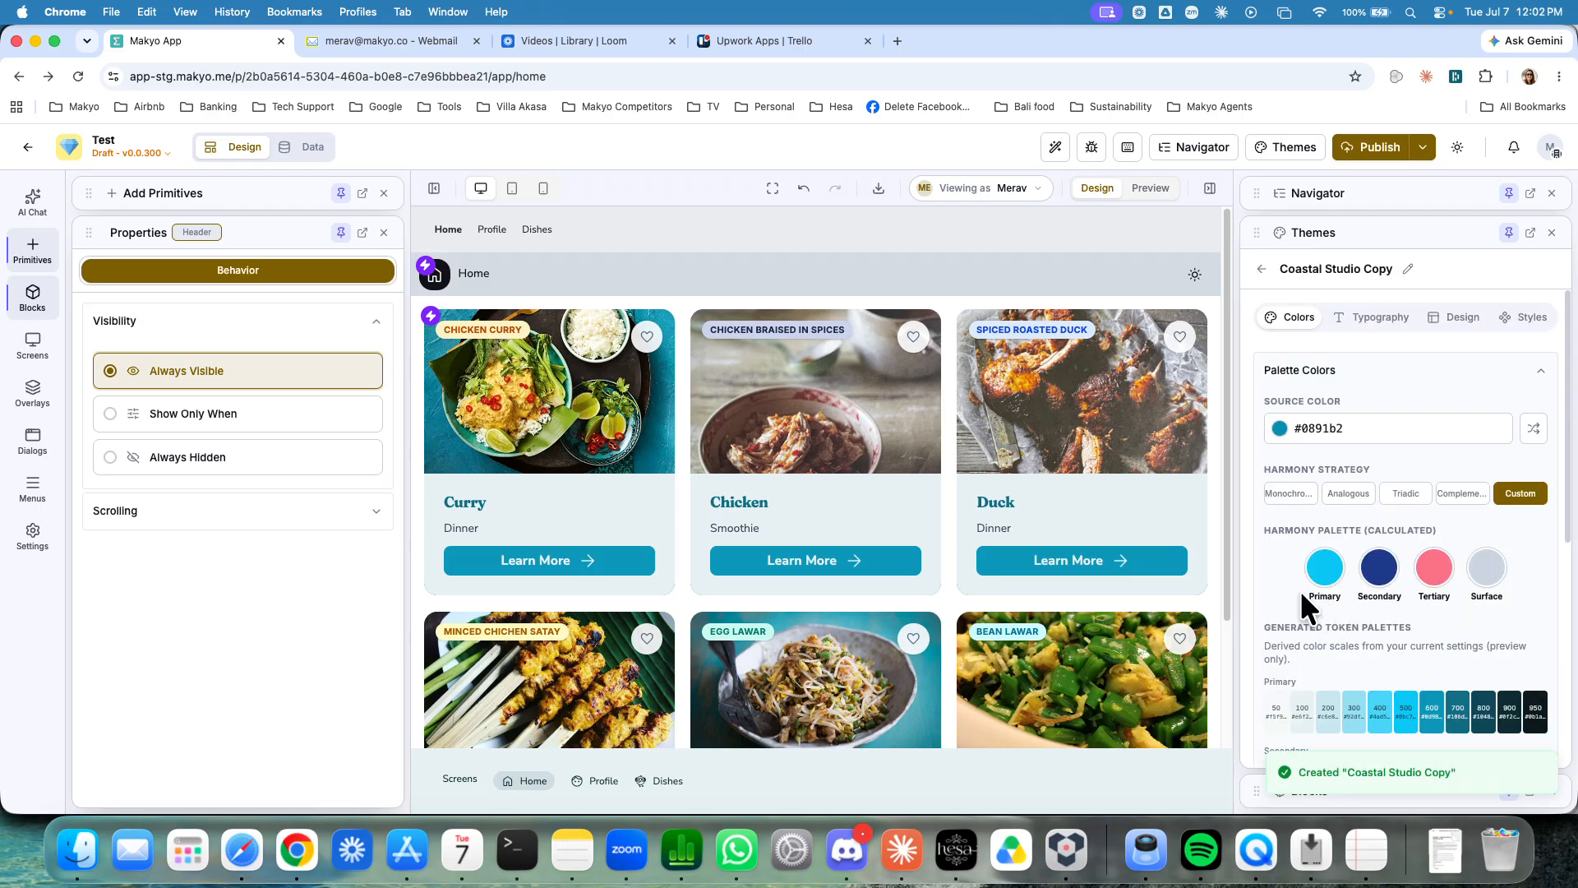
Step: Review the copied theme's palettes and set its harmony strategy to Triadic after trying Monochromatic and Analogous
{"action": "scroll", "coordinate": [1293, 576], "scroll_direction": "down", "scroll_amount": 1}
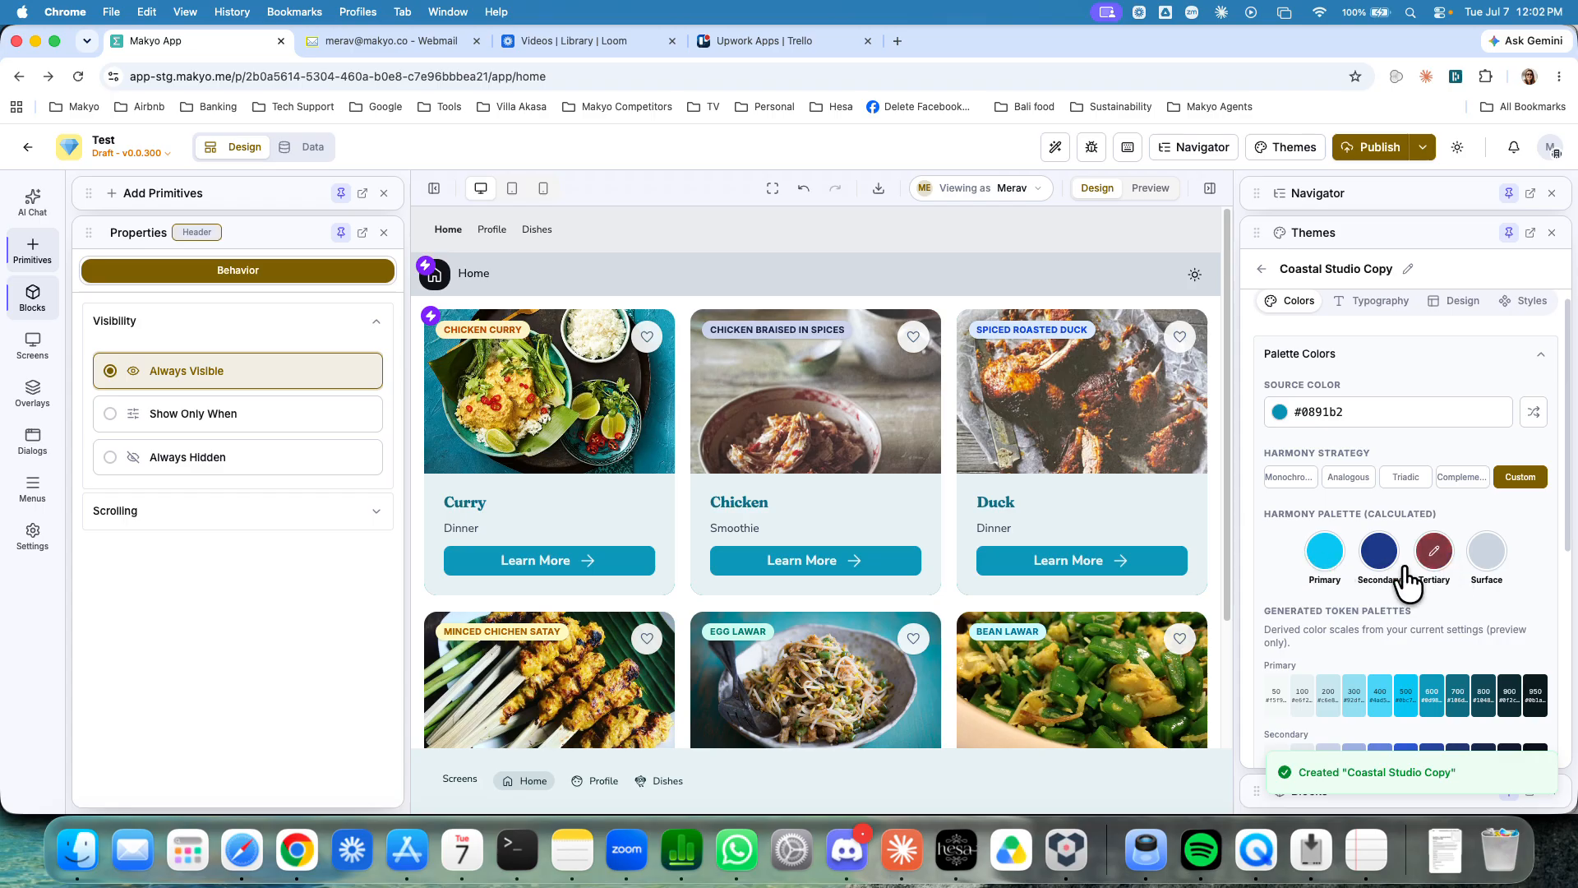
{"action": "scroll", "coordinate": [1347, 597], "scroll_direction": "down", "scroll_amount": 2}
{"action": "scroll", "coordinate": [1347, 597], "scroll_direction": "down", "scroll_amount": 3}
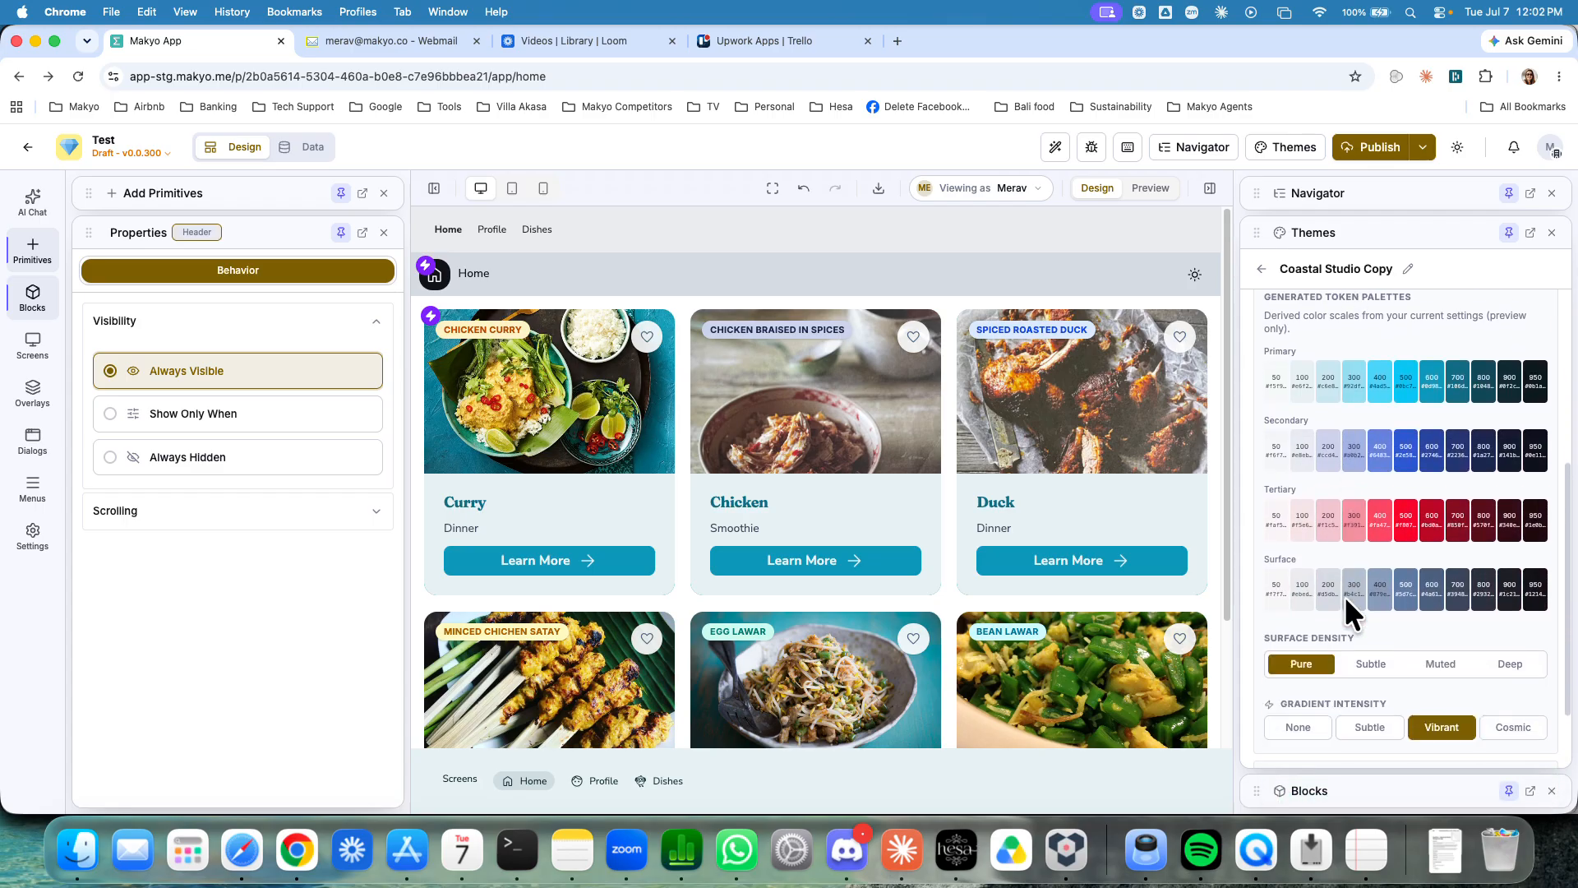
{"action": "scroll", "coordinate": [1345, 595], "scroll_direction": "up", "scroll_amount": 5}
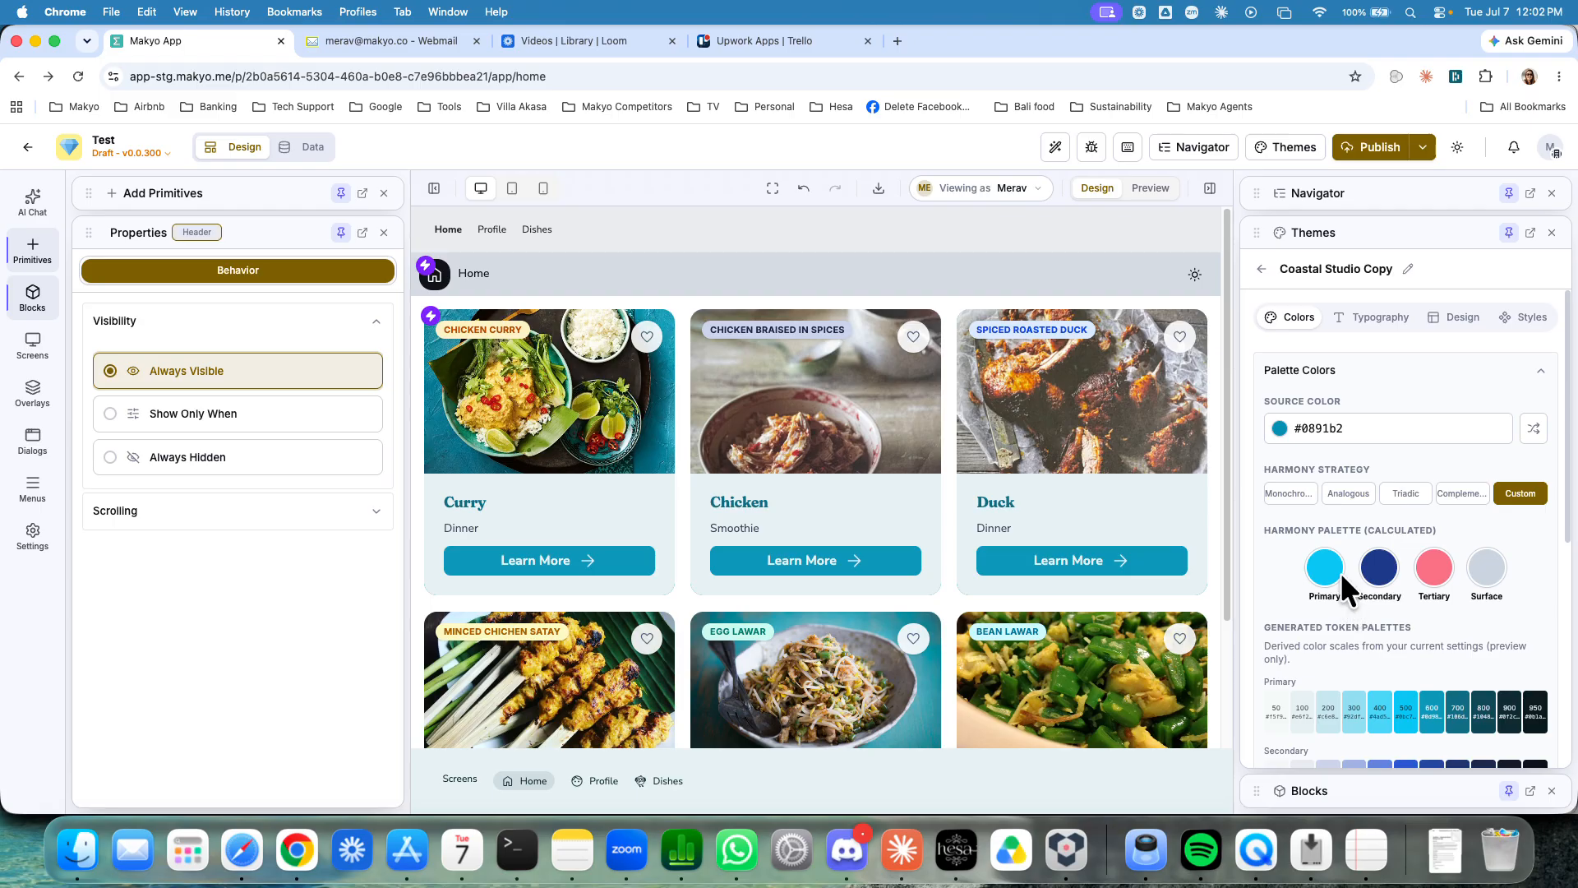
{"action": "left_click", "coordinate": [1296, 492]}
{"action": "left_click", "coordinate": [1349, 494]}
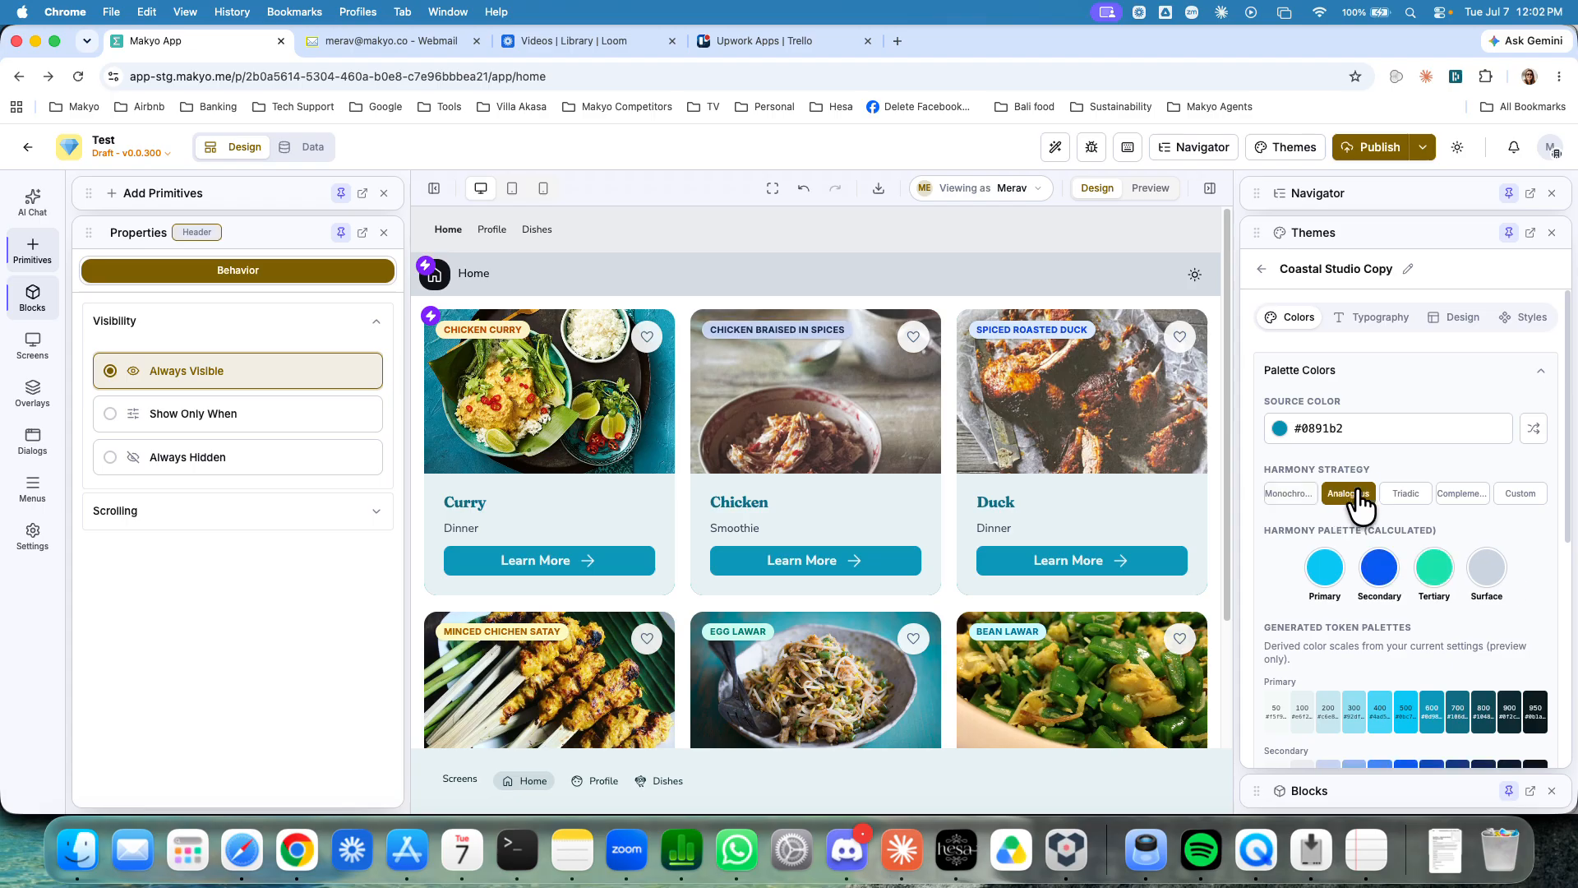
{"action": "left_click", "coordinate": [1405, 494]}
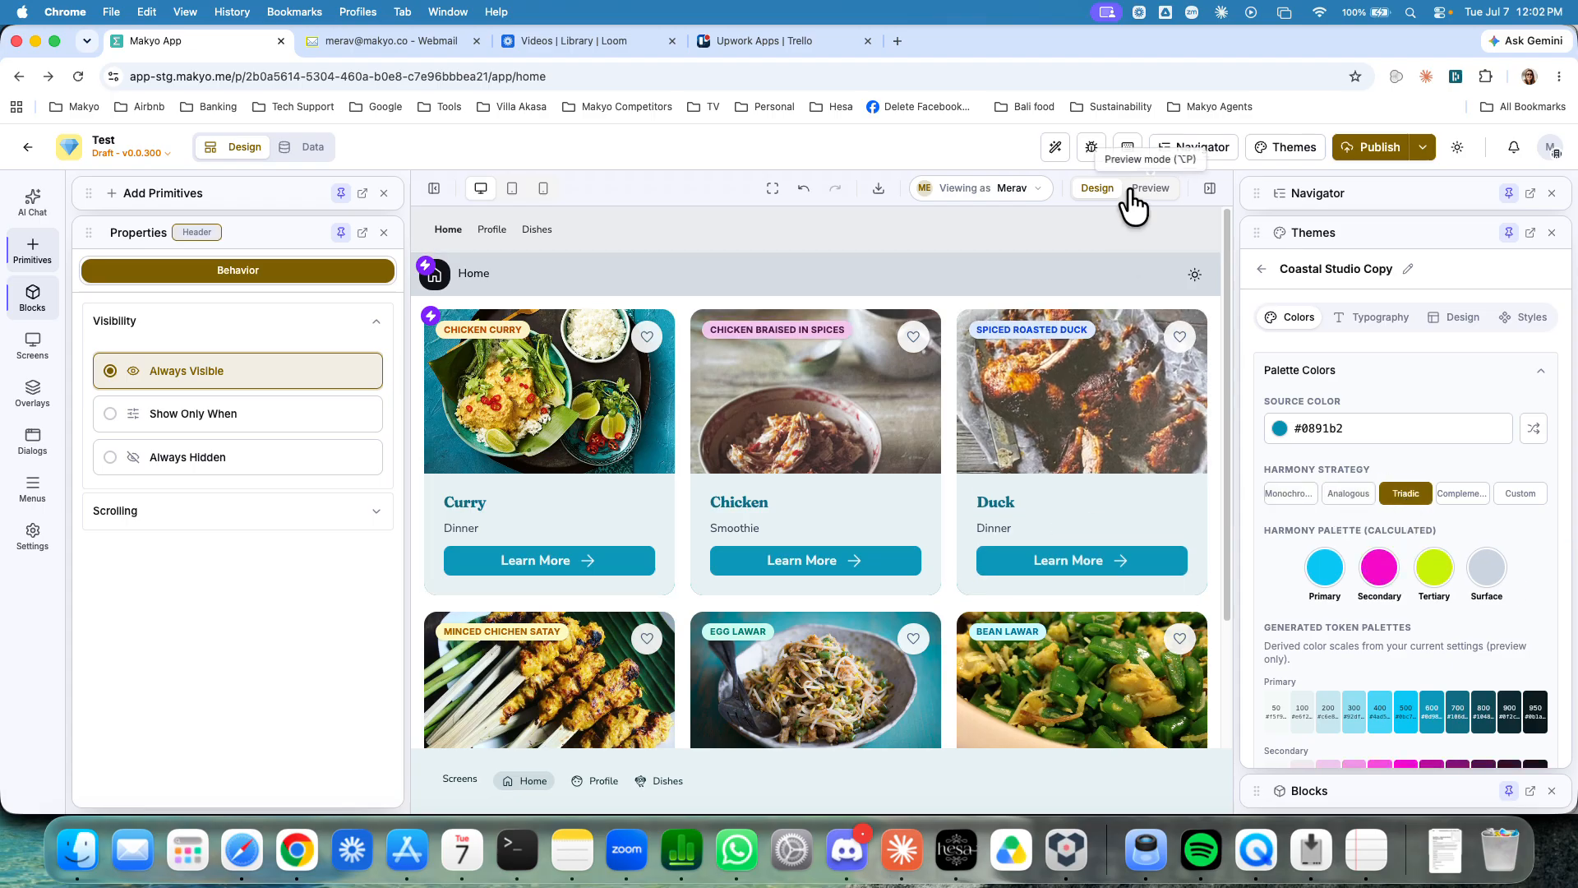
Step: Set the style of the cards' Learn More button to Secondary
{"action": "left_click", "coordinate": [811, 556]}
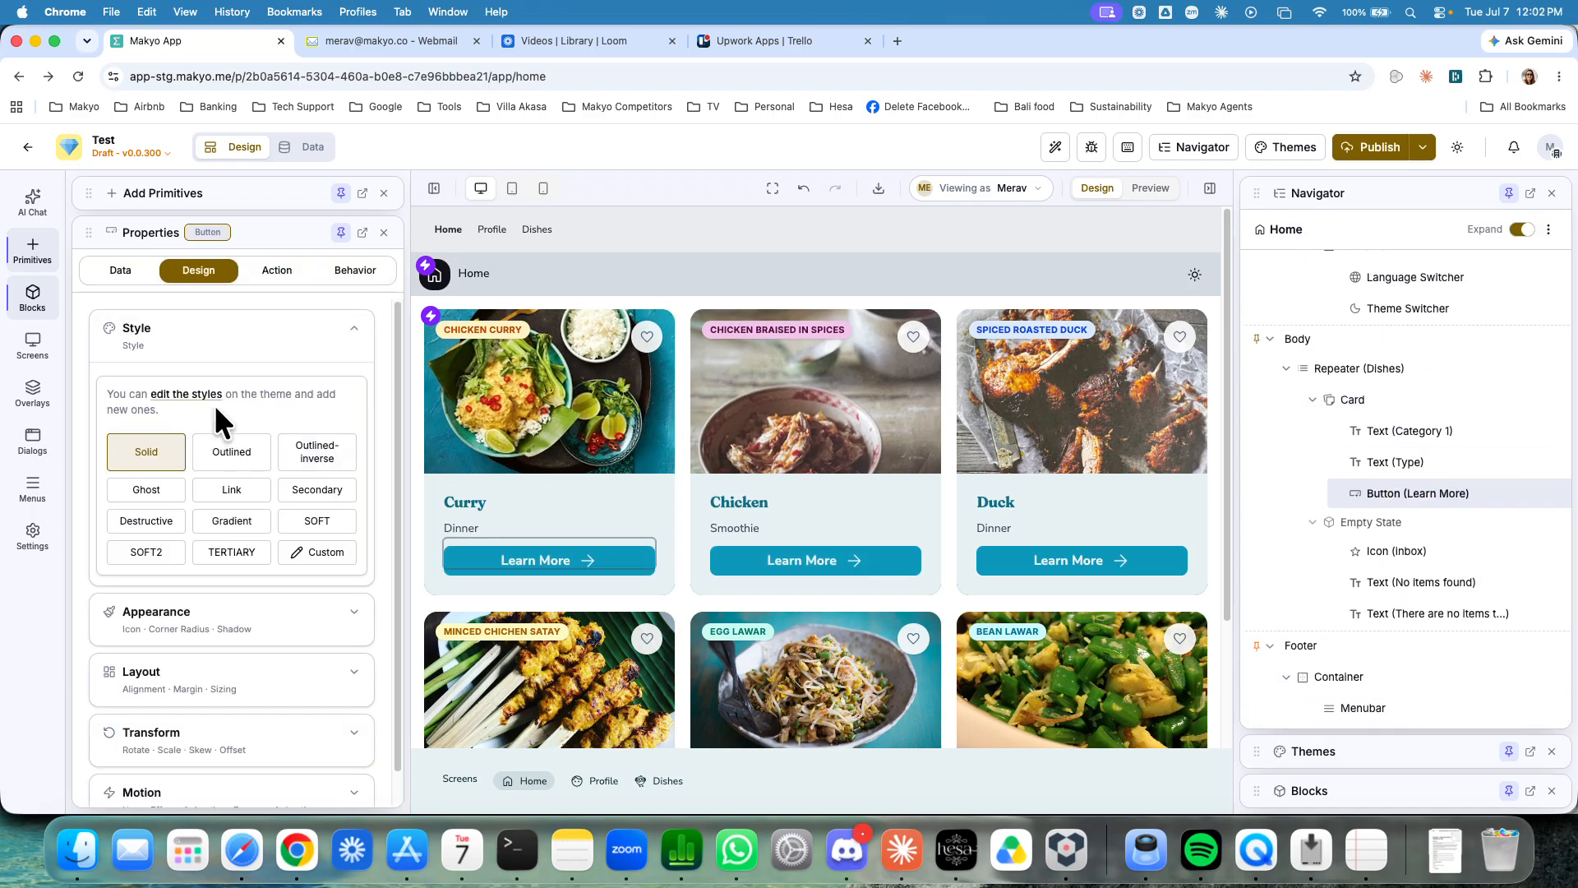
{"action": "left_click", "coordinate": [344, 491]}
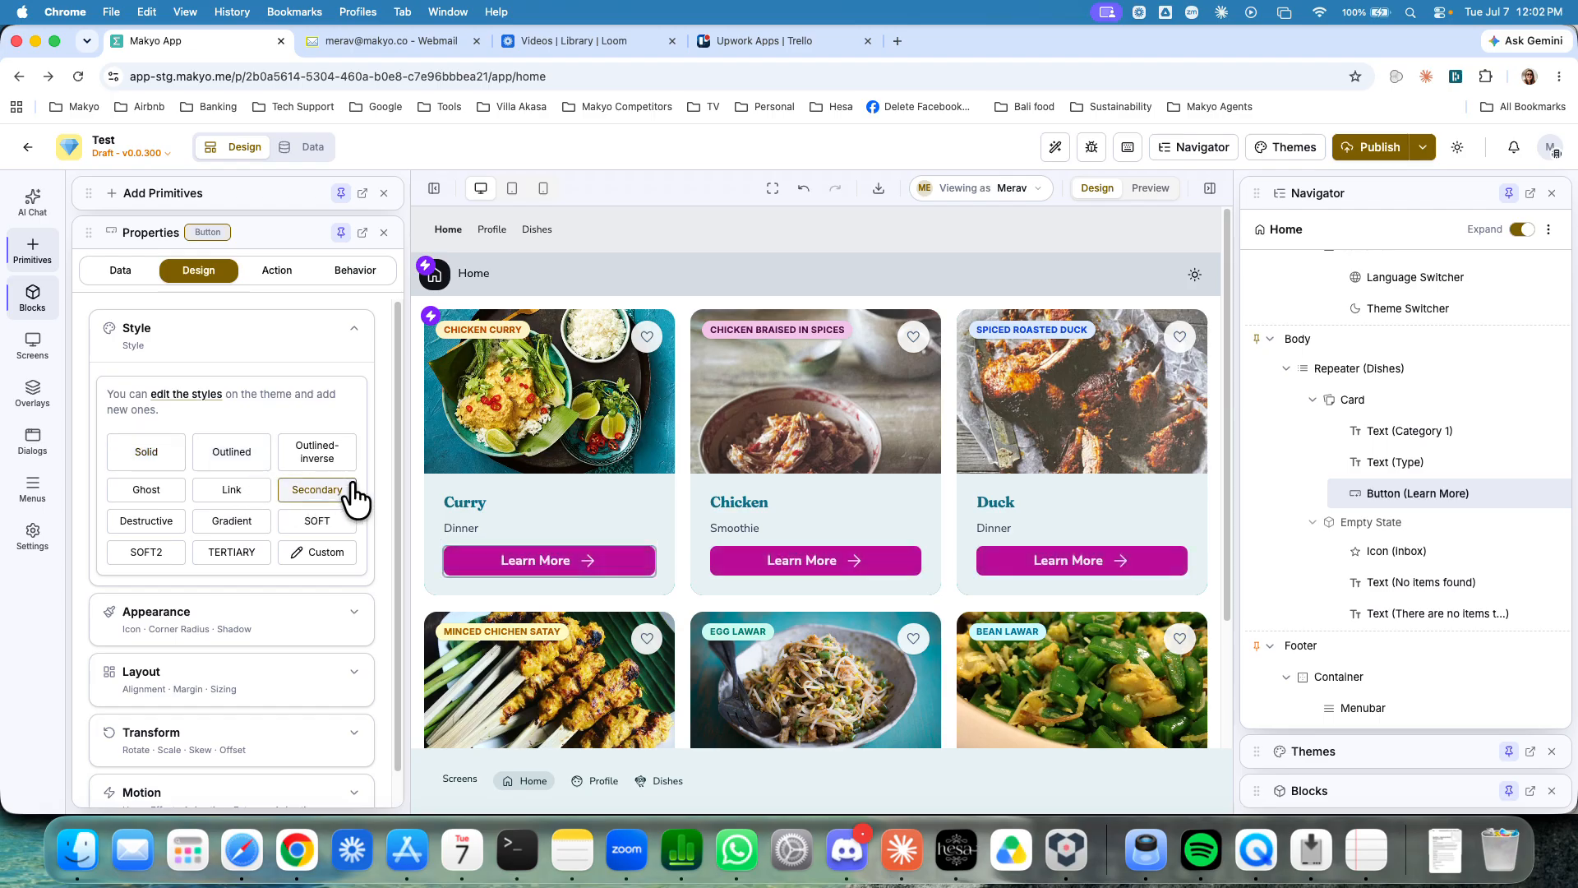
Step: Preview the Amber Dashboard Copy and Apex Voltage Copy custom themes, and reopen Coastal Studio Copy for editing
{"action": "left_click", "coordinate": [1325, 196]}
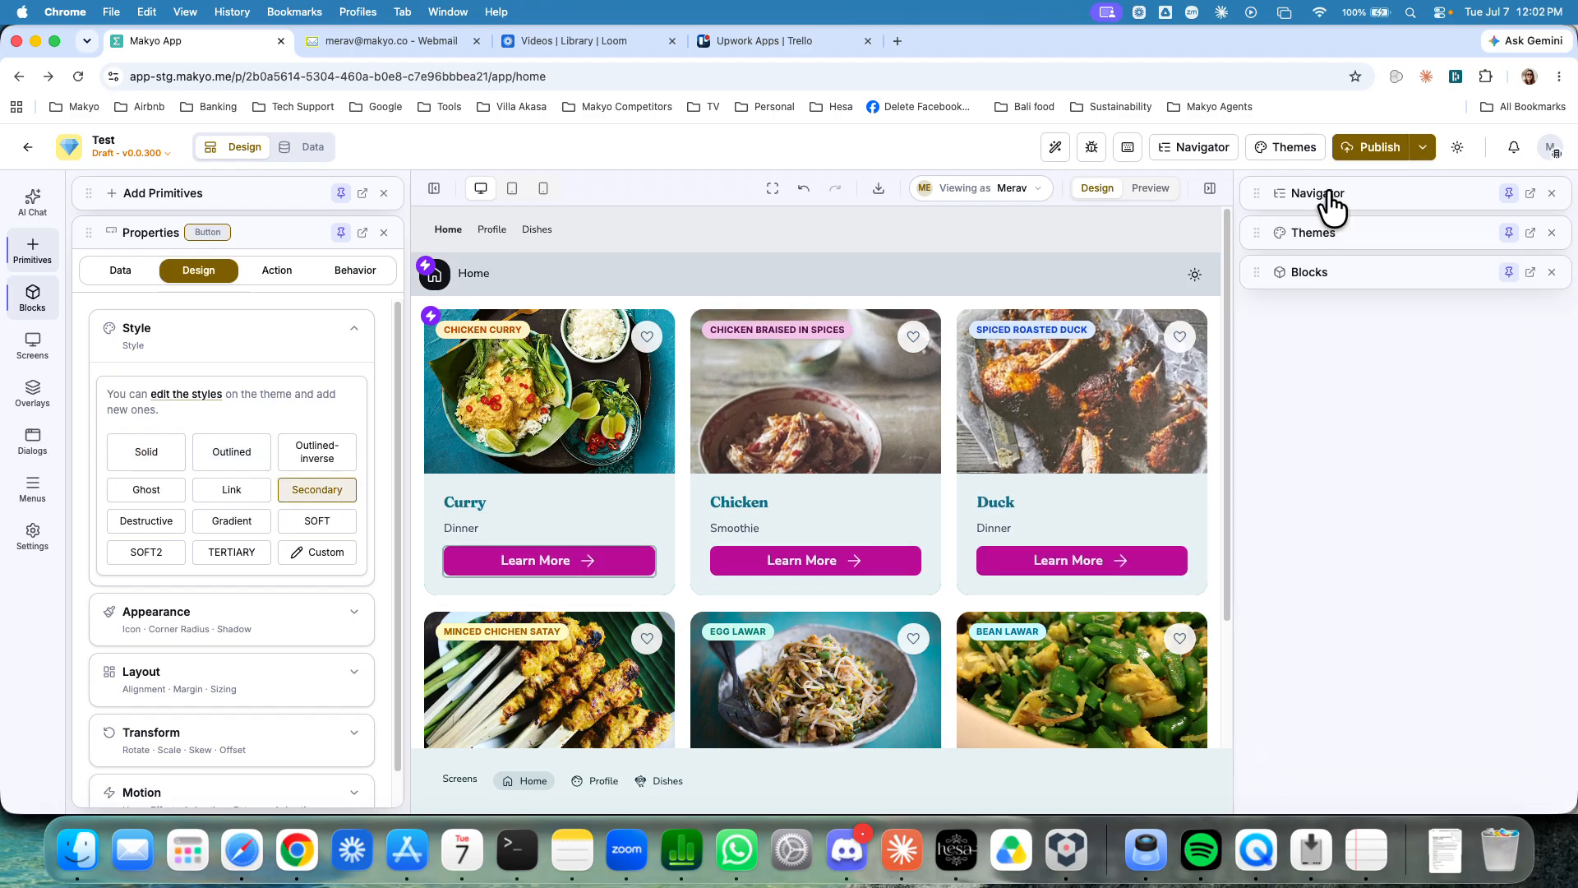
{"action": "left_click", "coordinate": [1331, 234]}
{"action": "left_click", "coordinate": [1447, 486]}
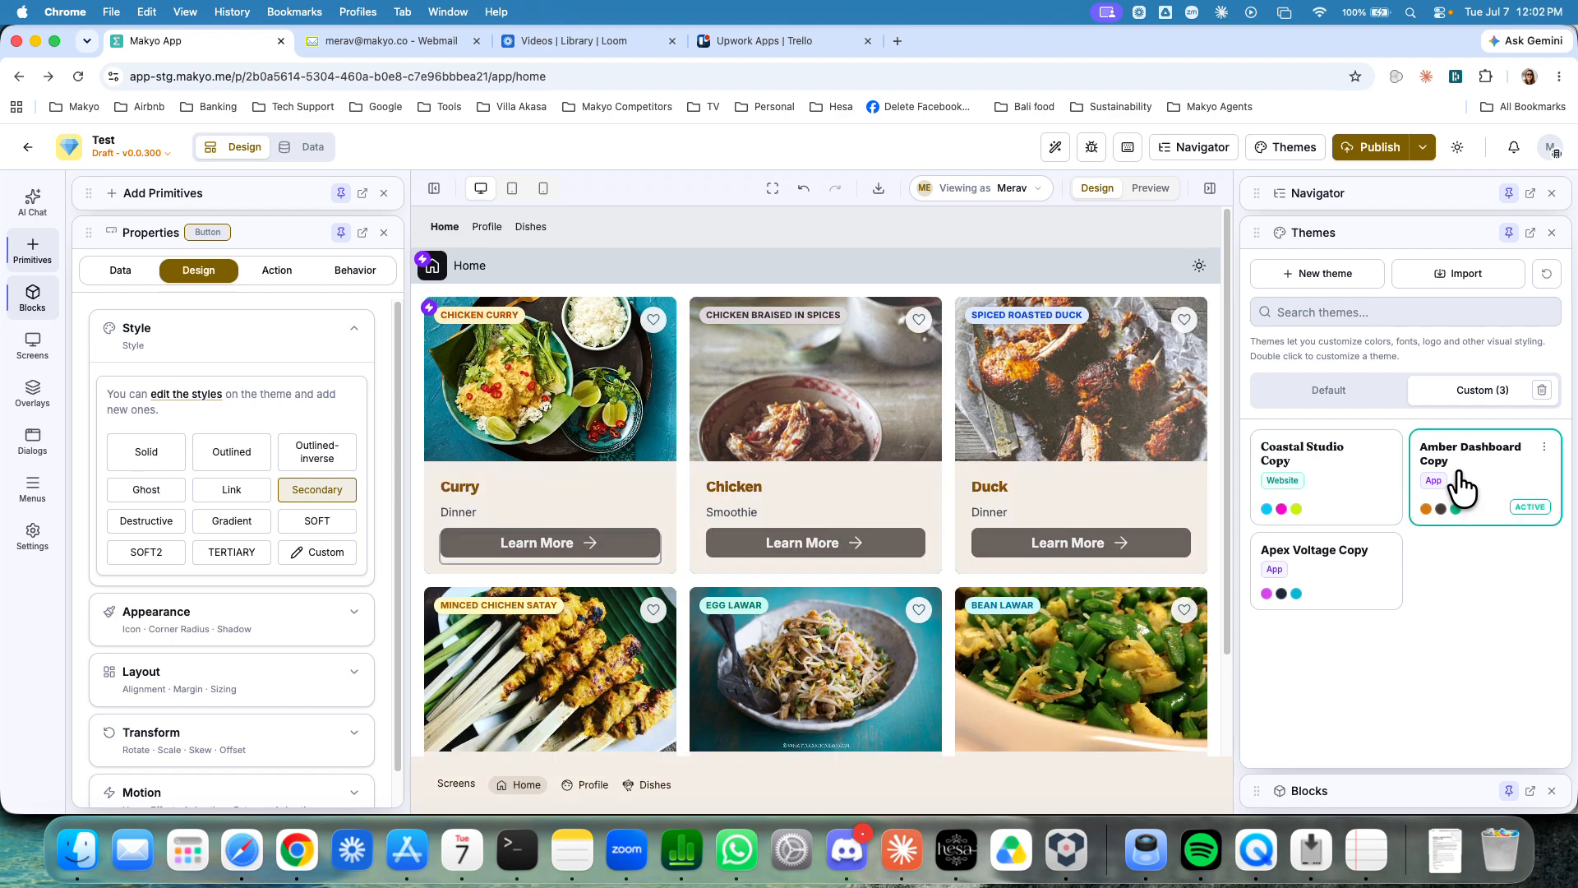
{"action": "left_click", "coordinate": [1349, 564]}
{"action": "left_click", "coordinate": [1340, 508]}
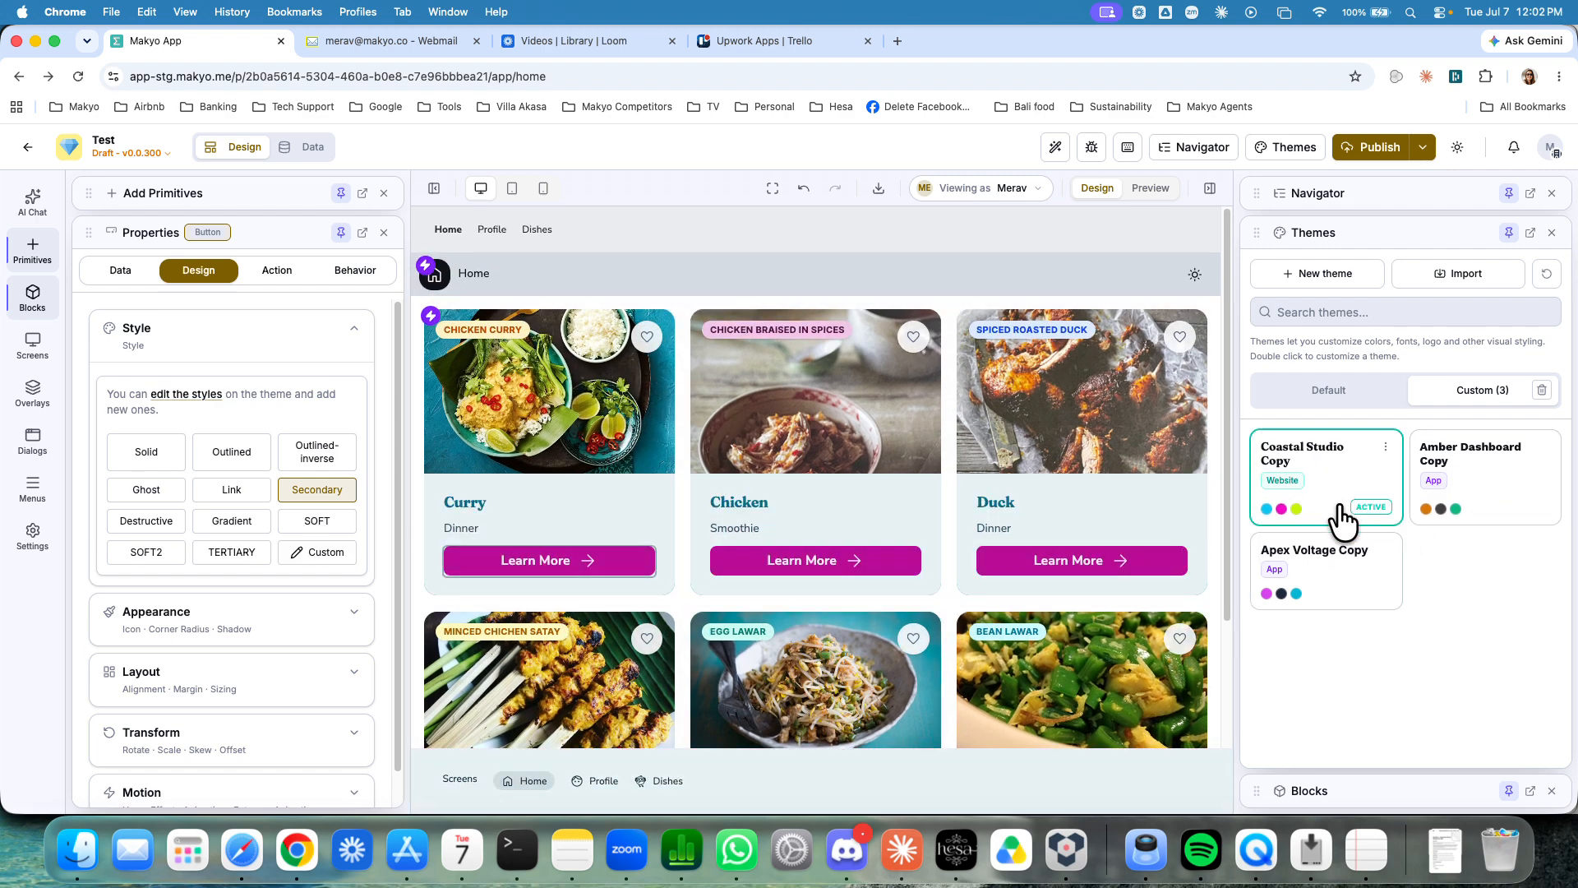
{"action": "left_click", "coordinate": [1349, 473]}
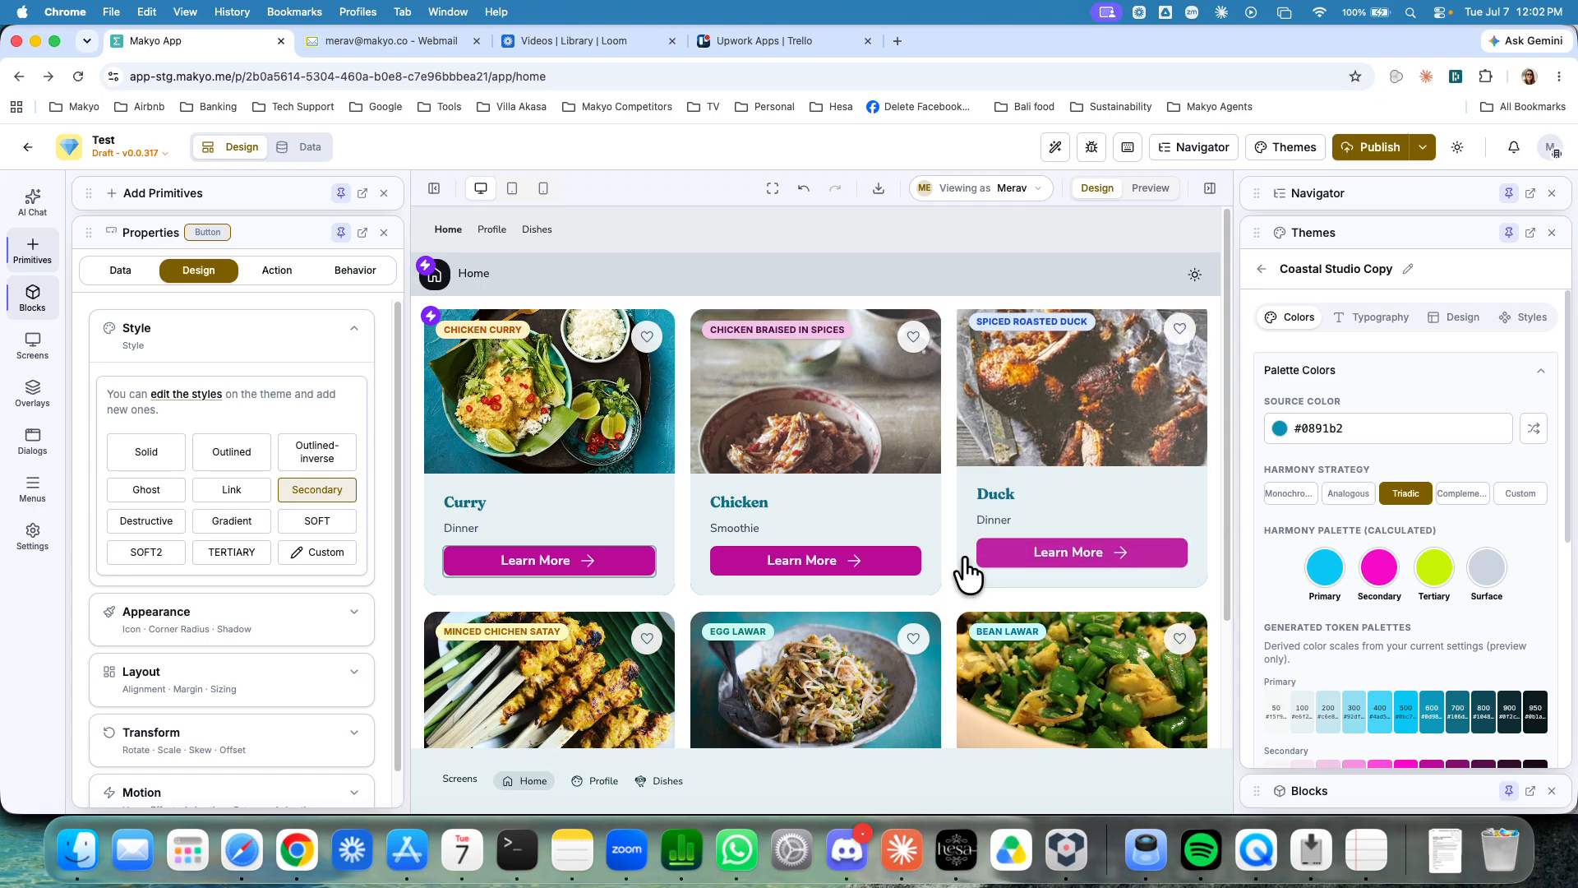
Step: Set the theme's secondary color to the orange-red brand hue #e85a3a after trying #9daf7b and #96b800
{"action": "left_click", "coordinate": [1380, 569]}
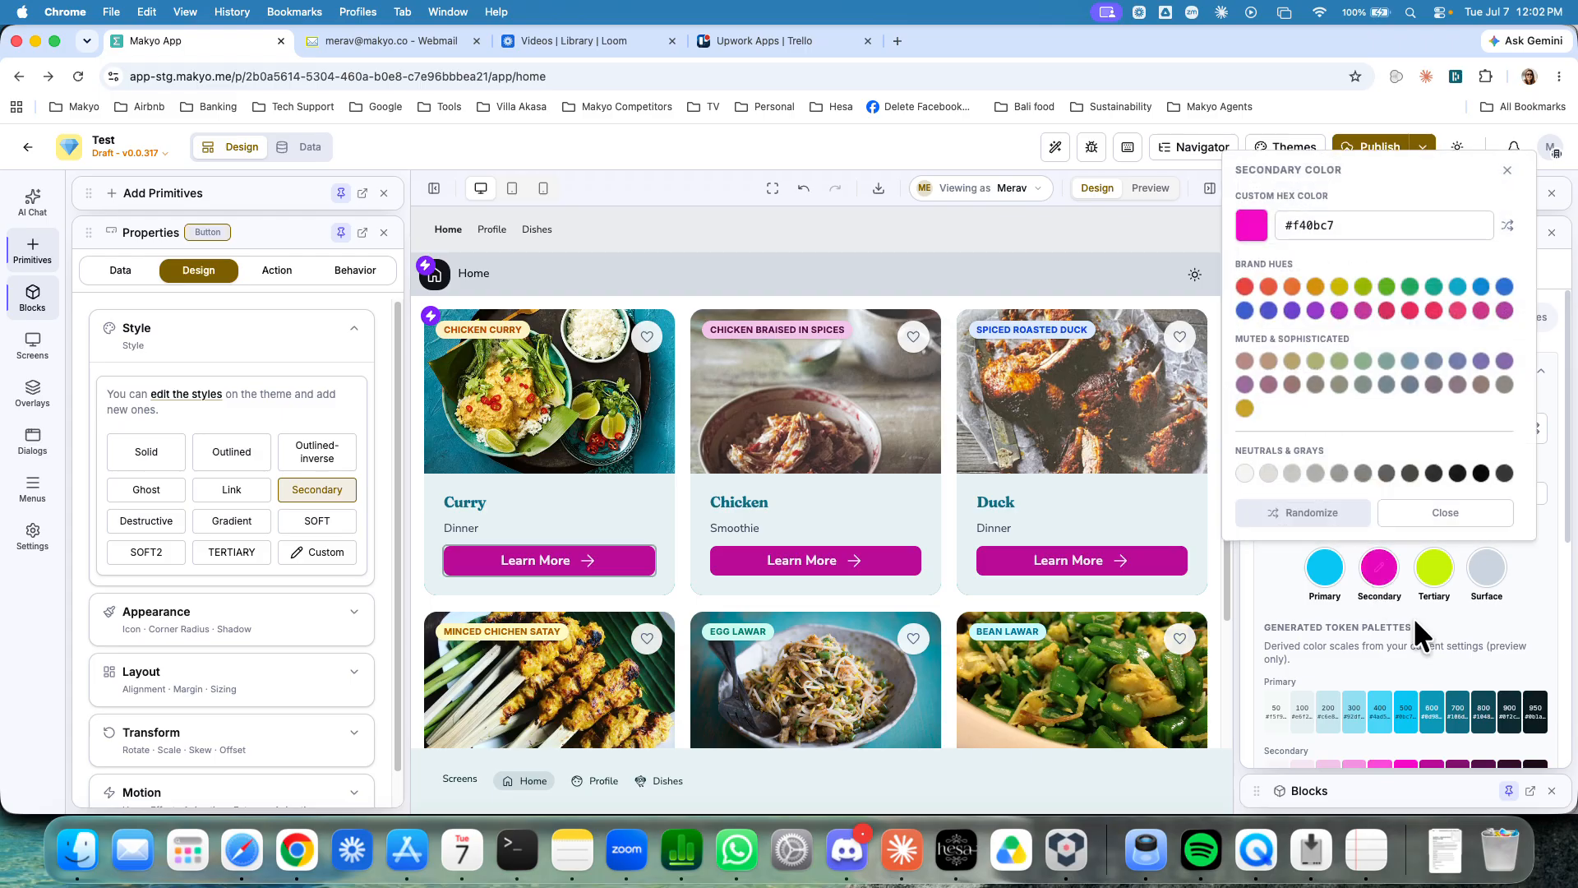
{"action": "left_click", "coordinate": [1339, 360]}
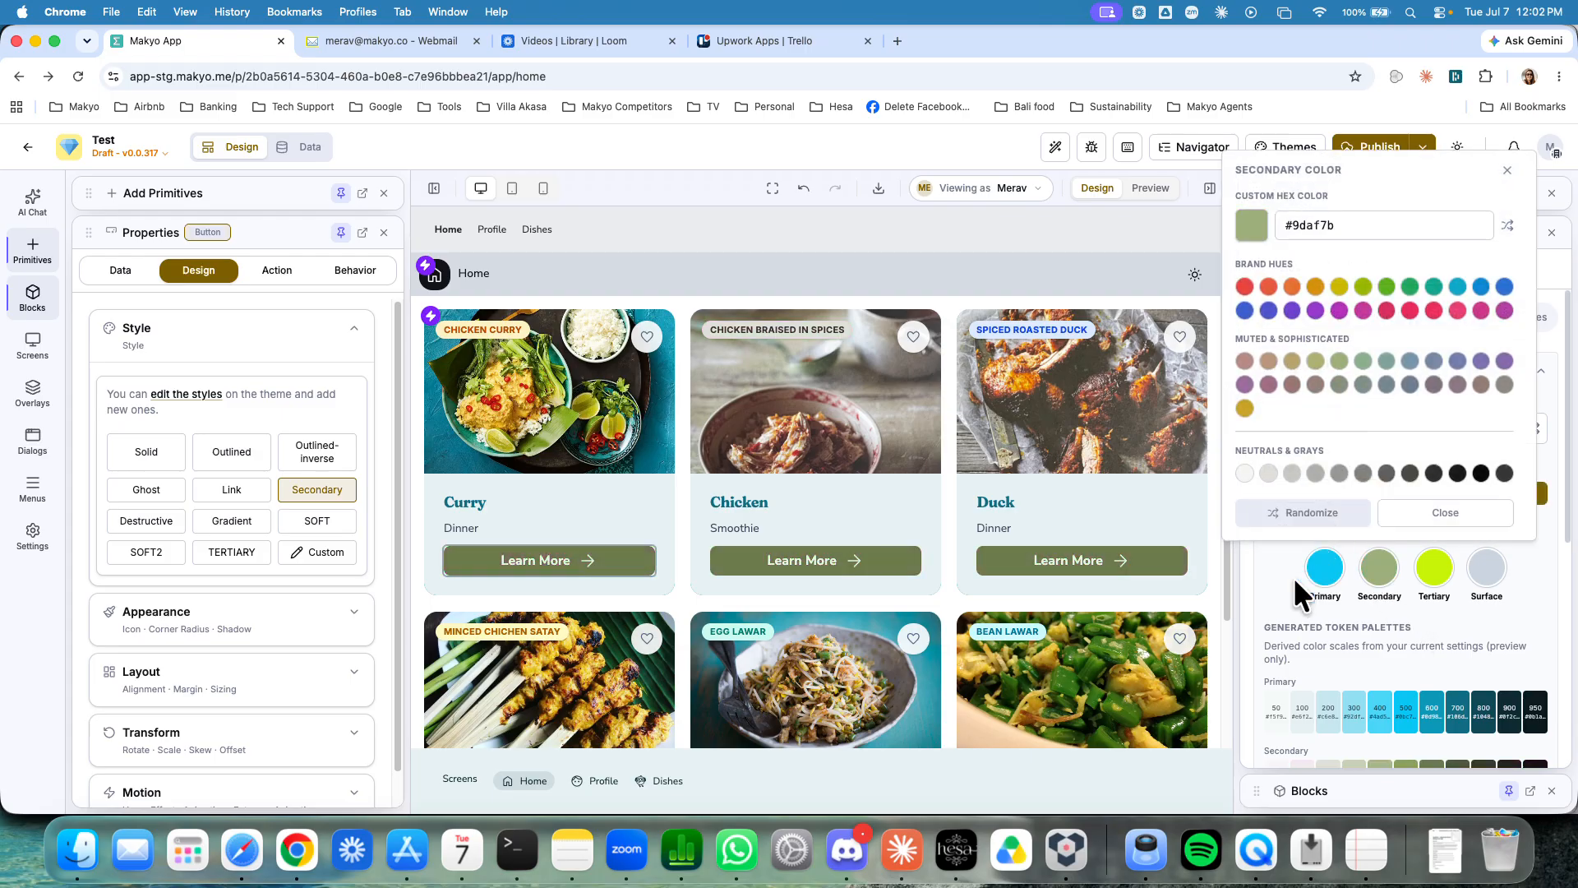
{"action": "left_click", "coordinate": [1362, 288]}
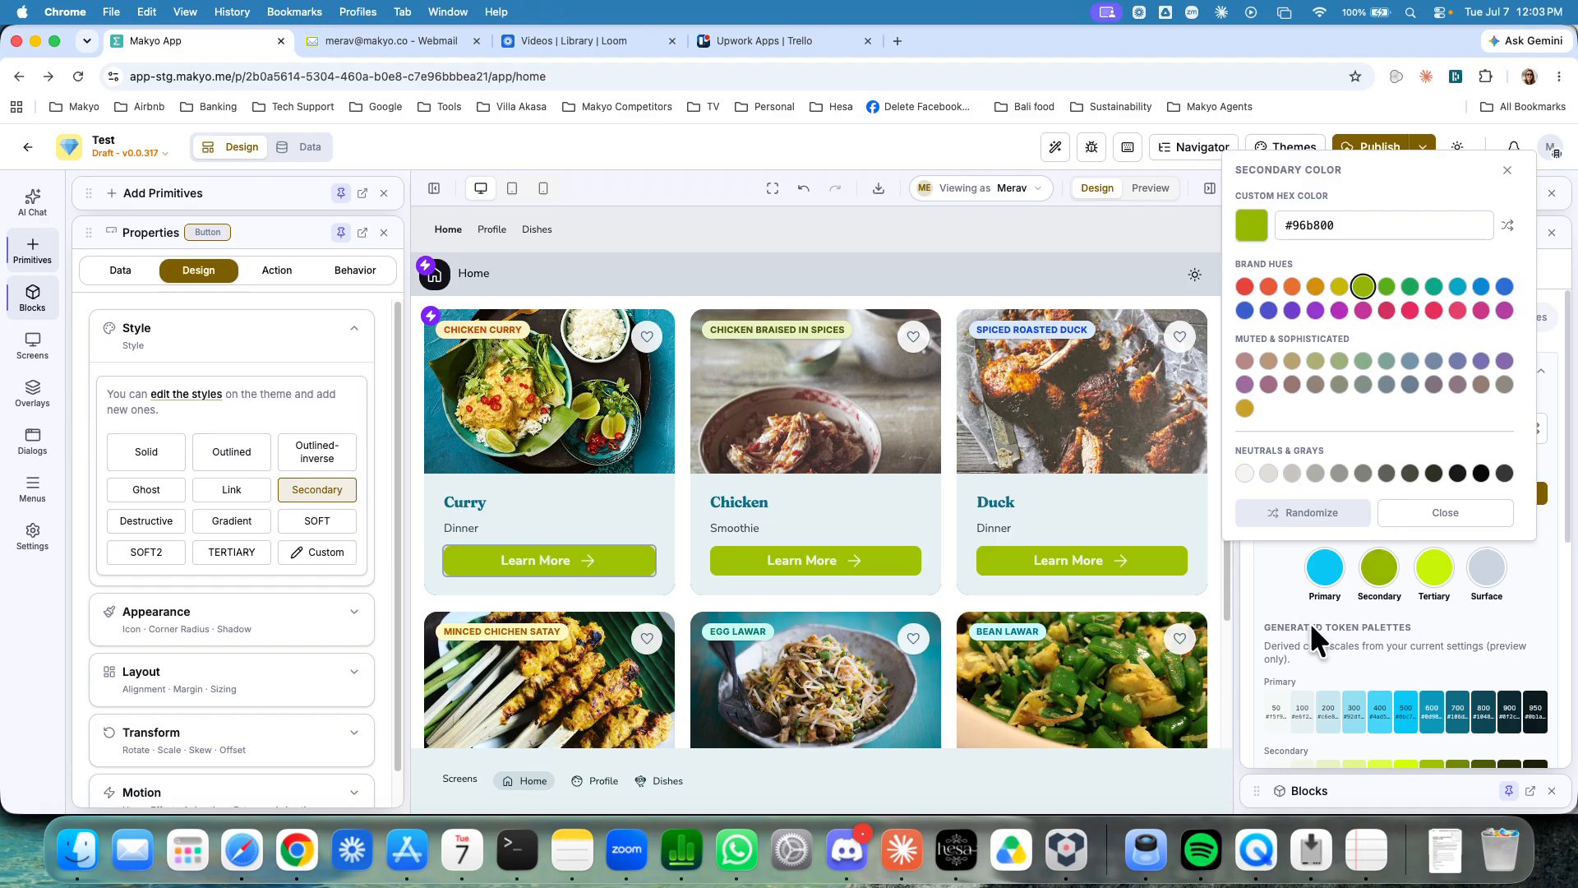
{"action": "left_click", "coordinate": [1268, 289]}
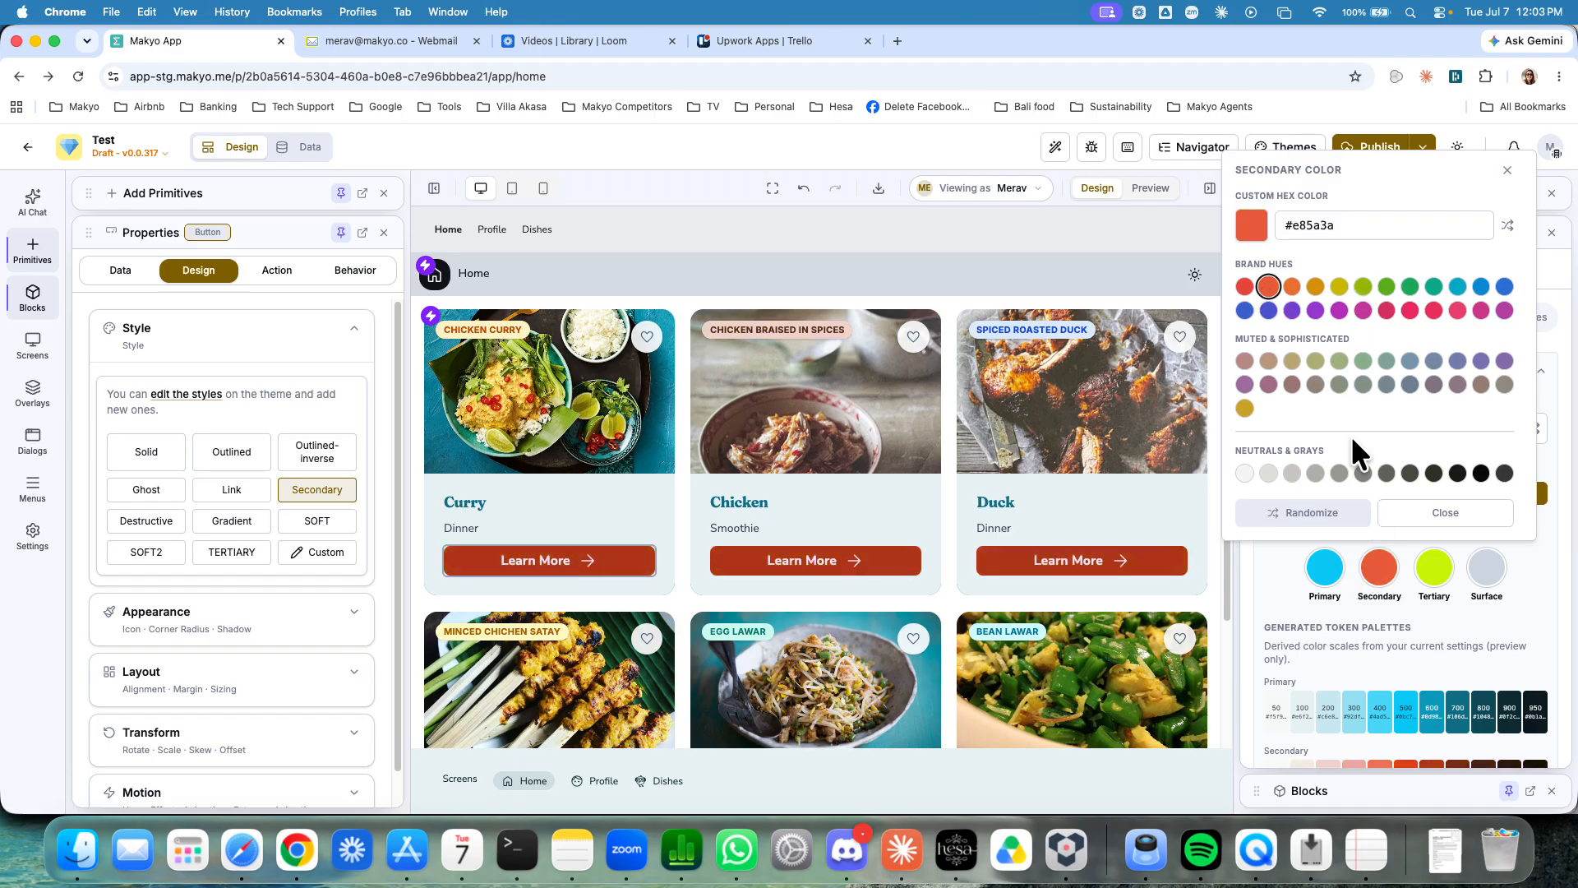
{"action": "left_click", "coordinate": [1445, 598]}
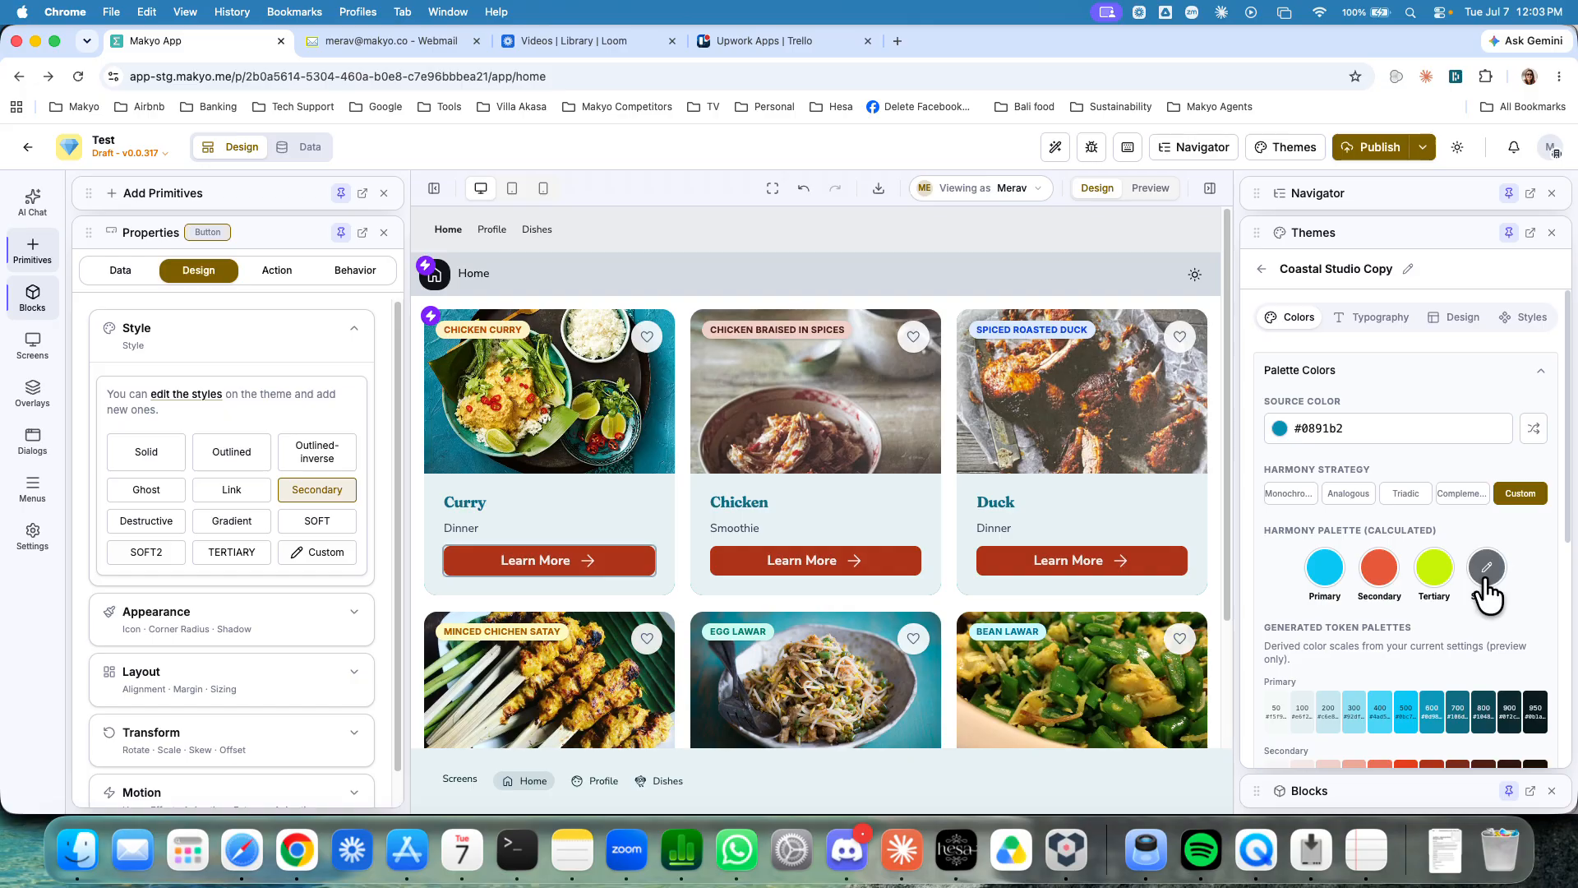
Step: Set the theme's surface density to Deep after trying Subtle and Muted
{"action": "scroll", "coordinate": [1506, 563], "scroll_direction": "down", "scroll_amount": 1}
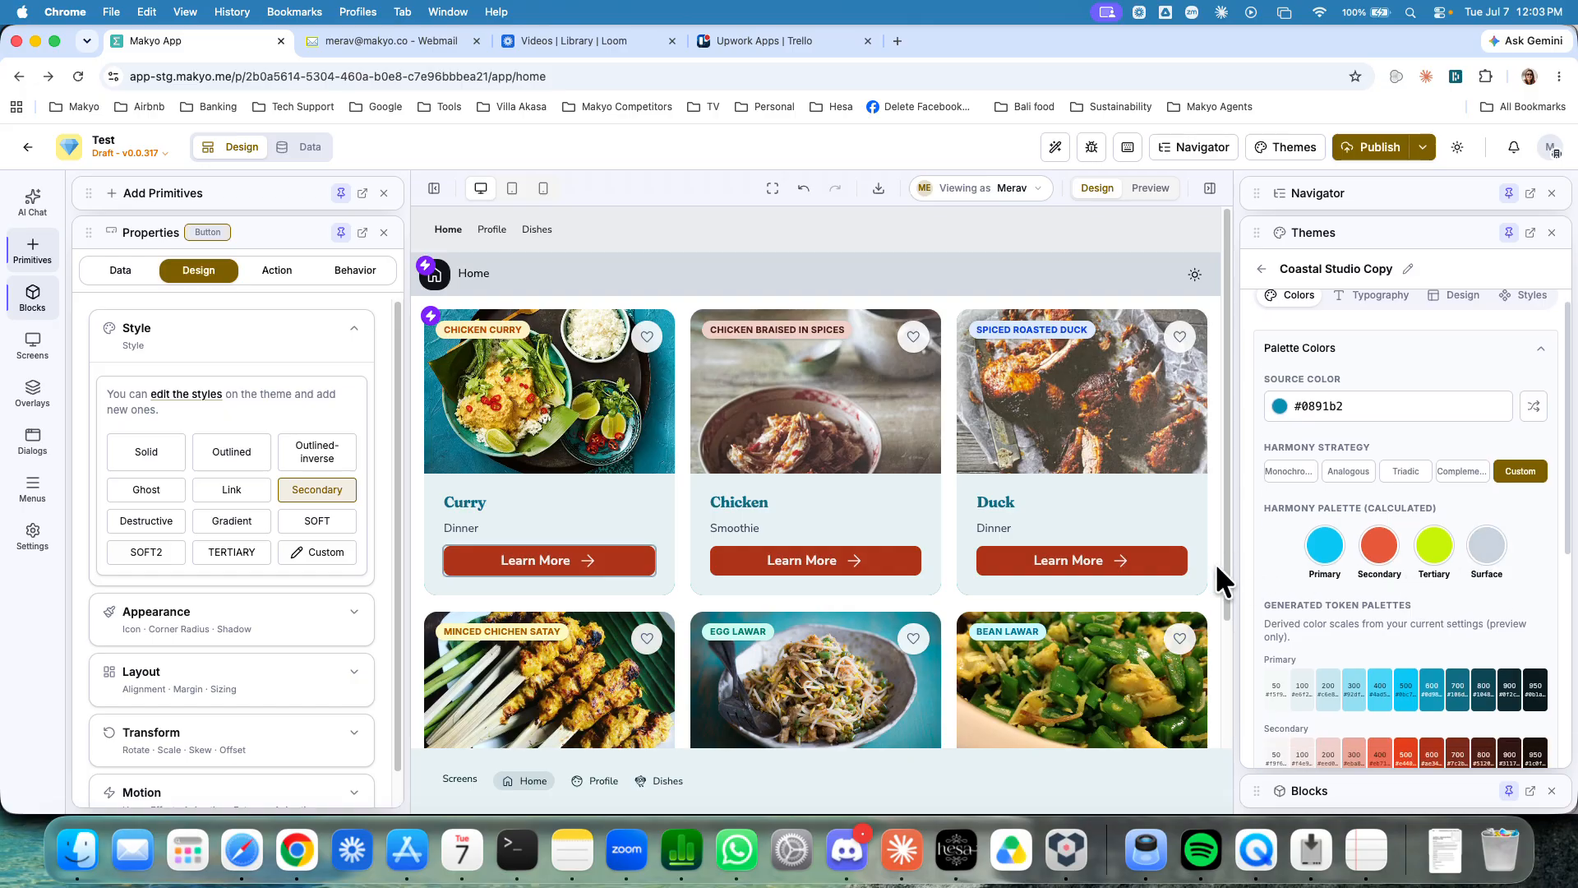
{"action": "scroll", "coordinate": [1078, 572], "scroll_direction": "down", "scroll_amount": 3}
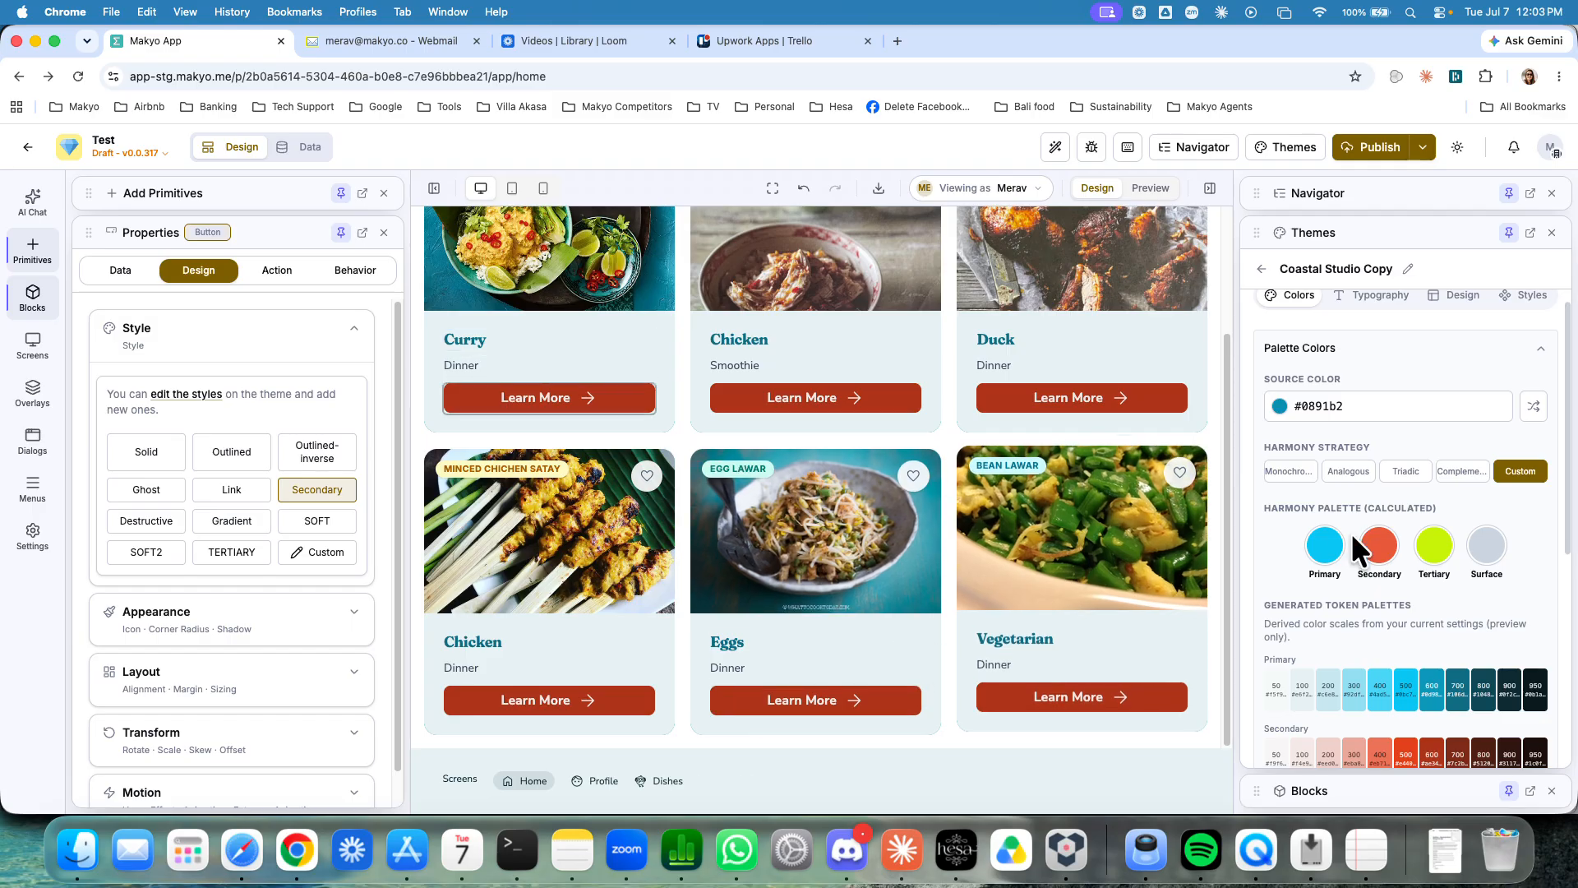
{"action": "scroll", "coordinate": [1370, 530], "scroll_direction": "down", "scroll_amount": 5}
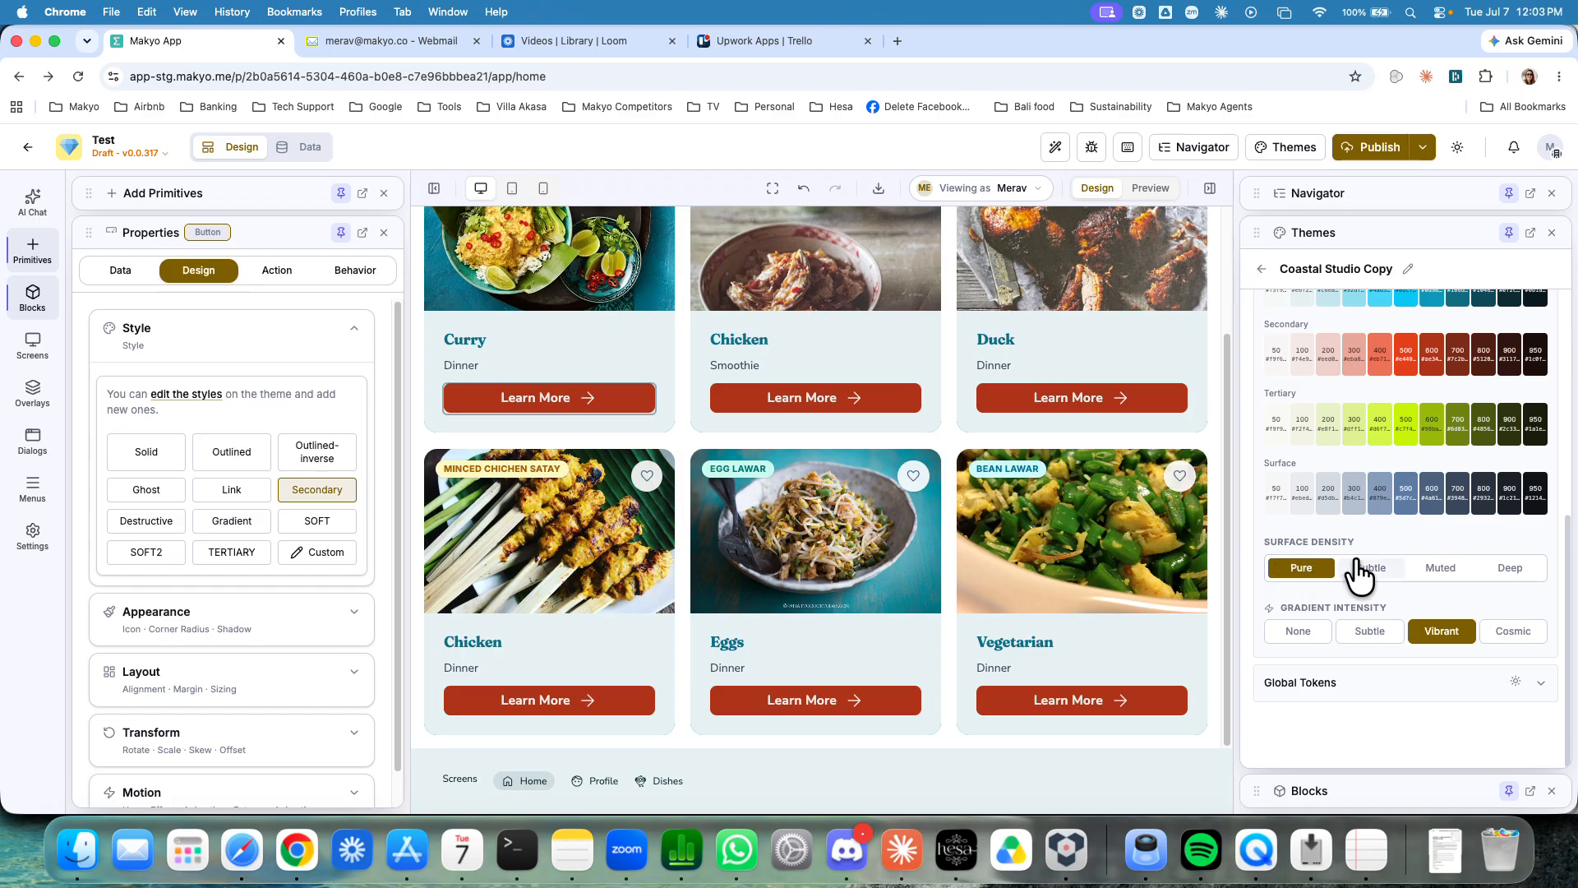
{"action": "left_click", "coordinate": [1373, 569]}
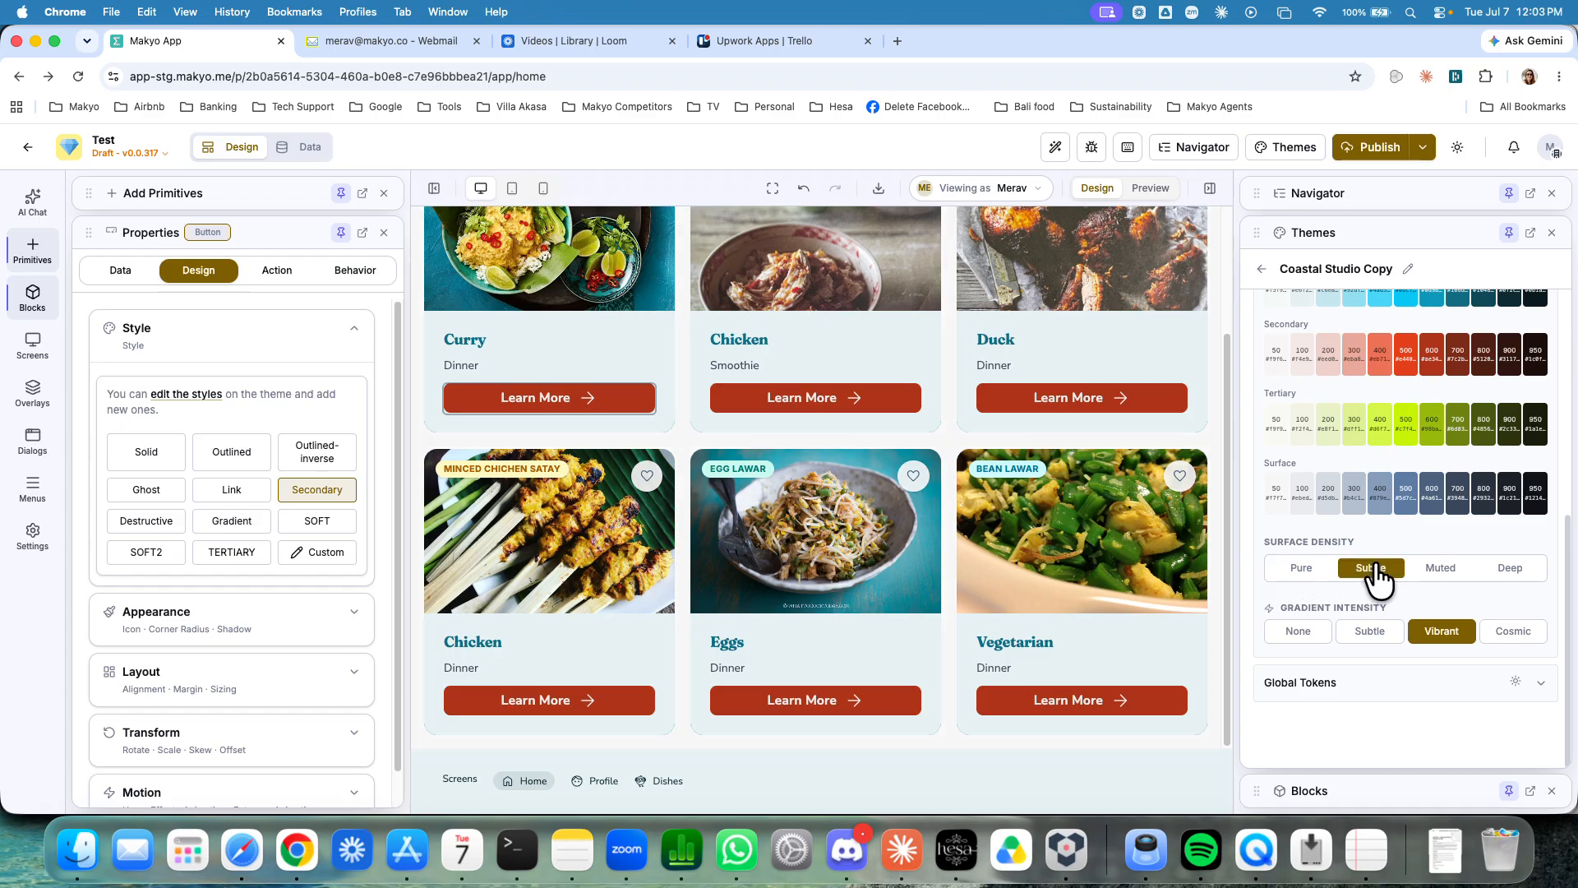
{"action": "left_click", "coordinate": [1441, 569]}
{"action": "left_click", "coordinate": [1510, 569]}
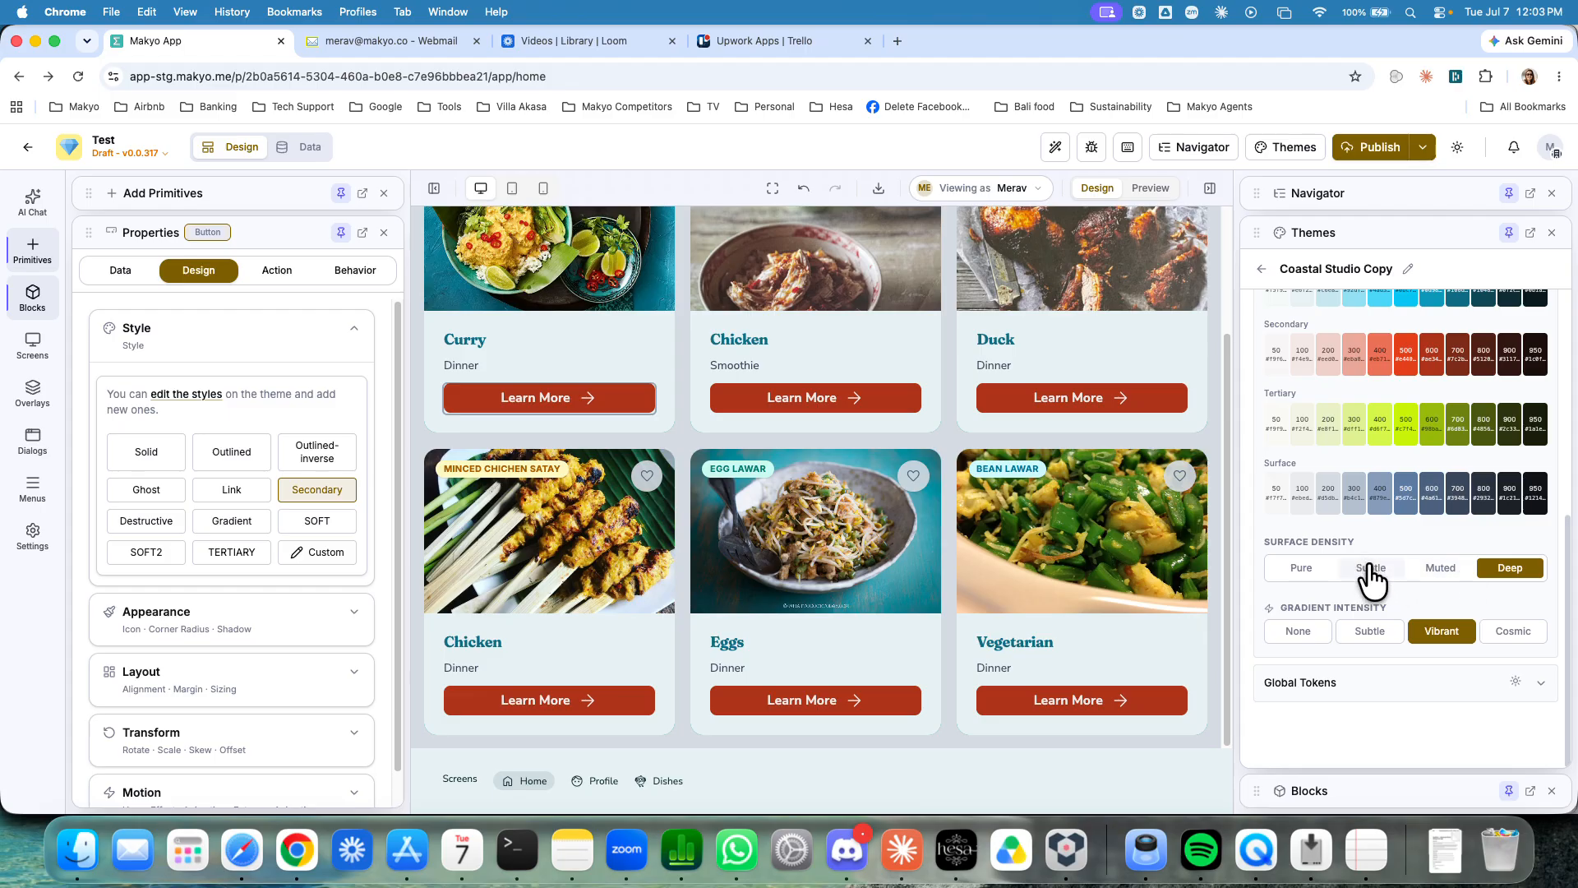
{"action": "scroll", "coordinate": [1202, 536], "scroll_direction": "up", "scroll_amount": 1}
{"action": "scroll", "coordinate": [1339, 508], "scroll_direction": "up", "scroll_amount": 5}
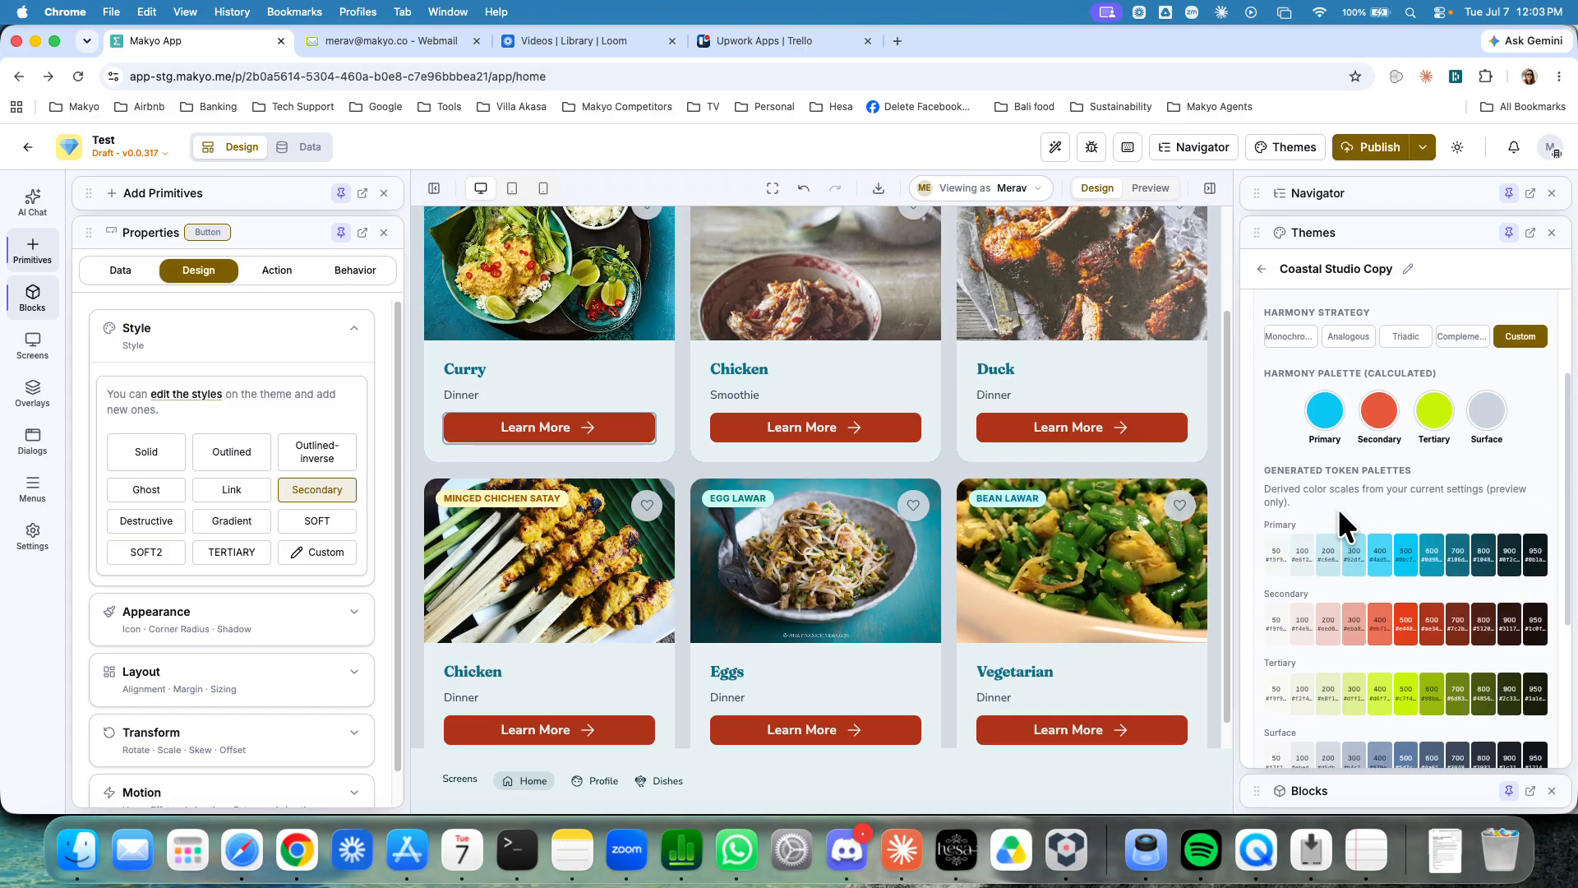
{"action": "scroll", "coordinate": [1193, 524], "scroll_direction": "down", "scroll_amount": 1}
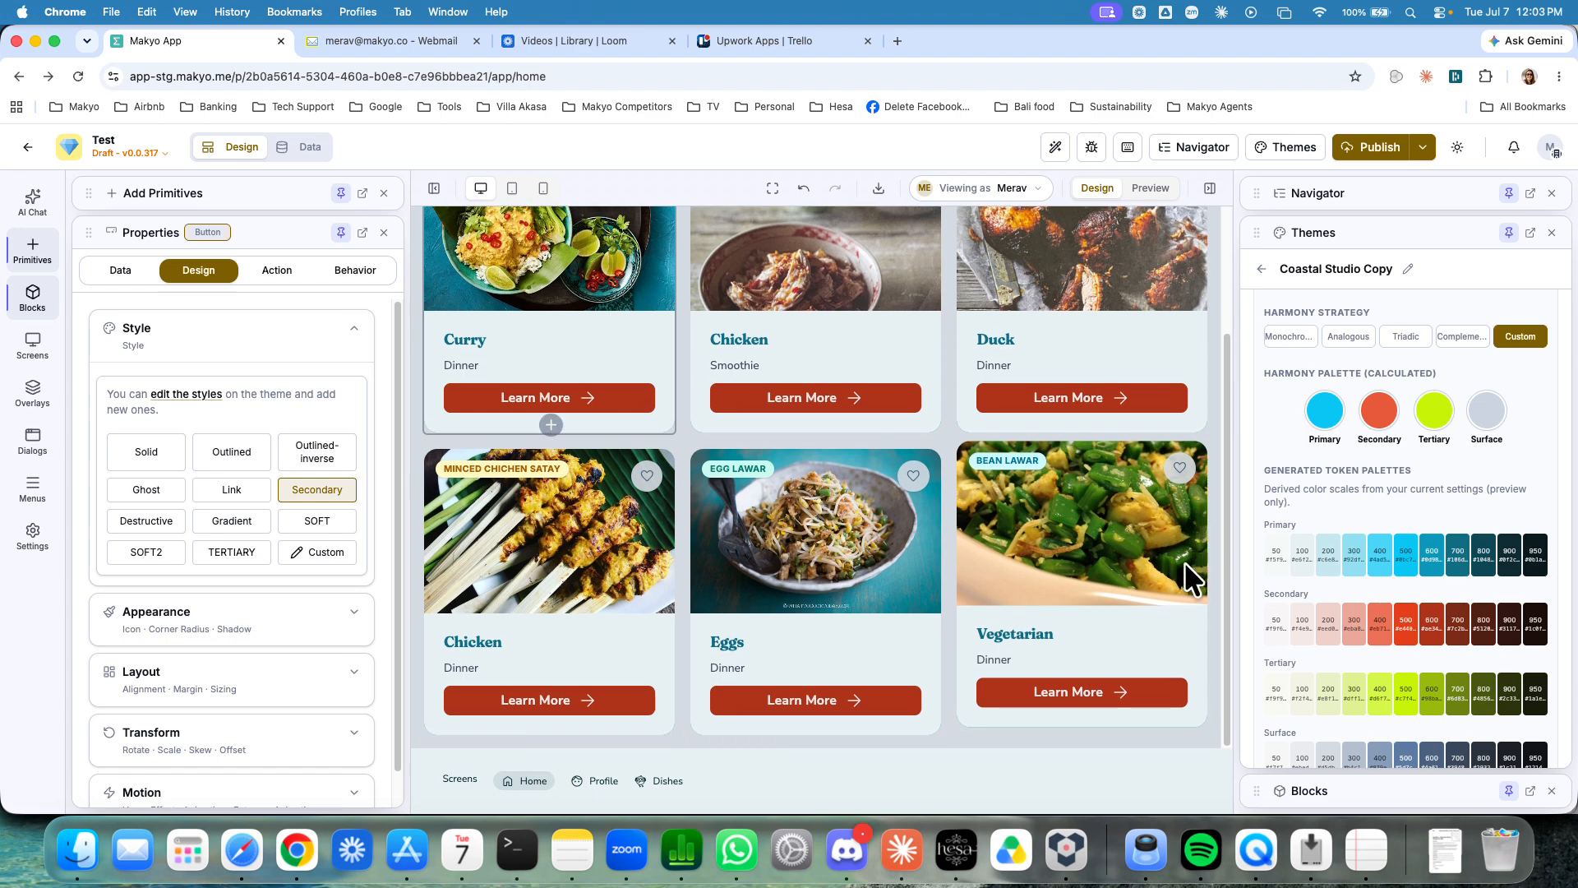
{"action": "scroll", "coordinate": [1427, 559], "scroll_direction": "down", "scroll_amount": 2}
{"action": "scroll", "coordinate": [1429, 568], "scroll_direction": "down", "scroll_amount": 5}
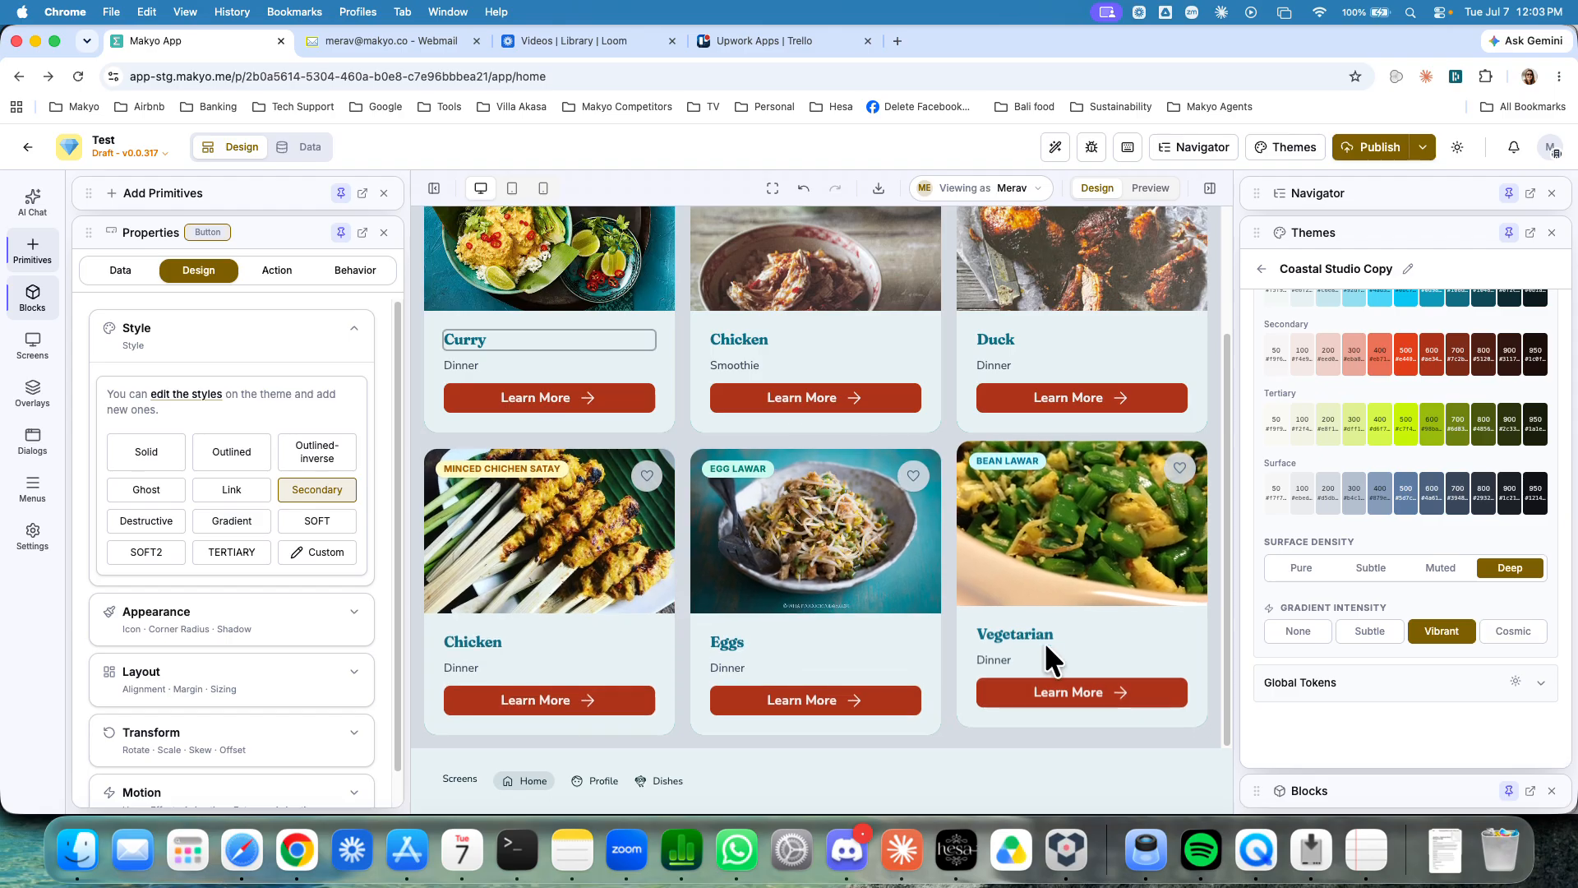
Step: Set the theme's Base Page Background global token to Surface 400
{"action": "left_click", "coordinate": [1325, 684]}
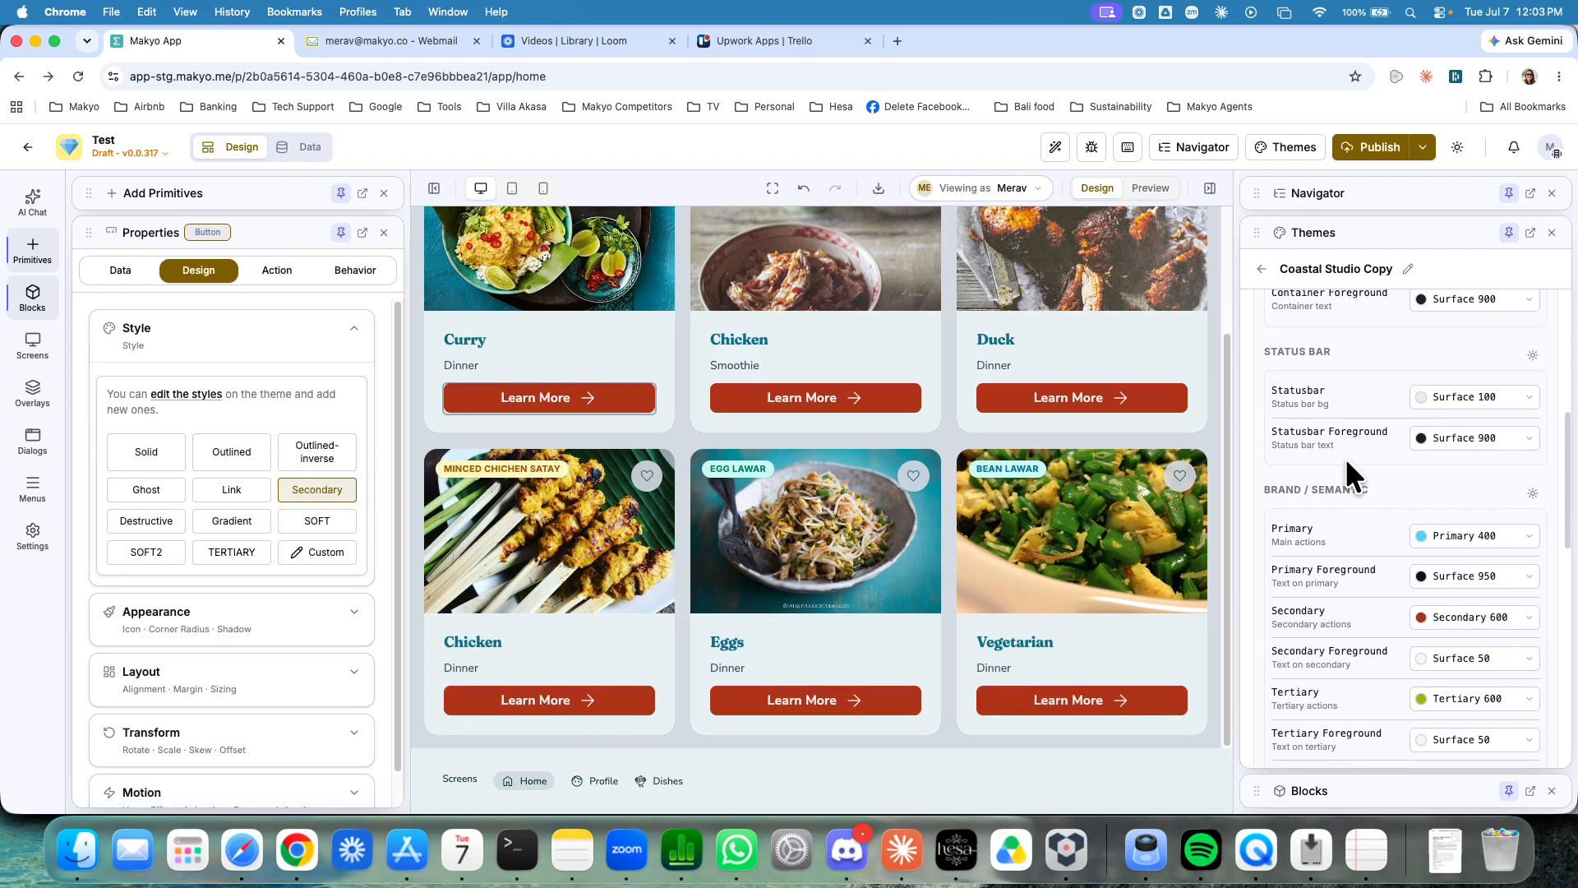
{"action": "scroll", "coordinate": [1345, 460], "scroll_direction": "up", "scroll_amount": 5}
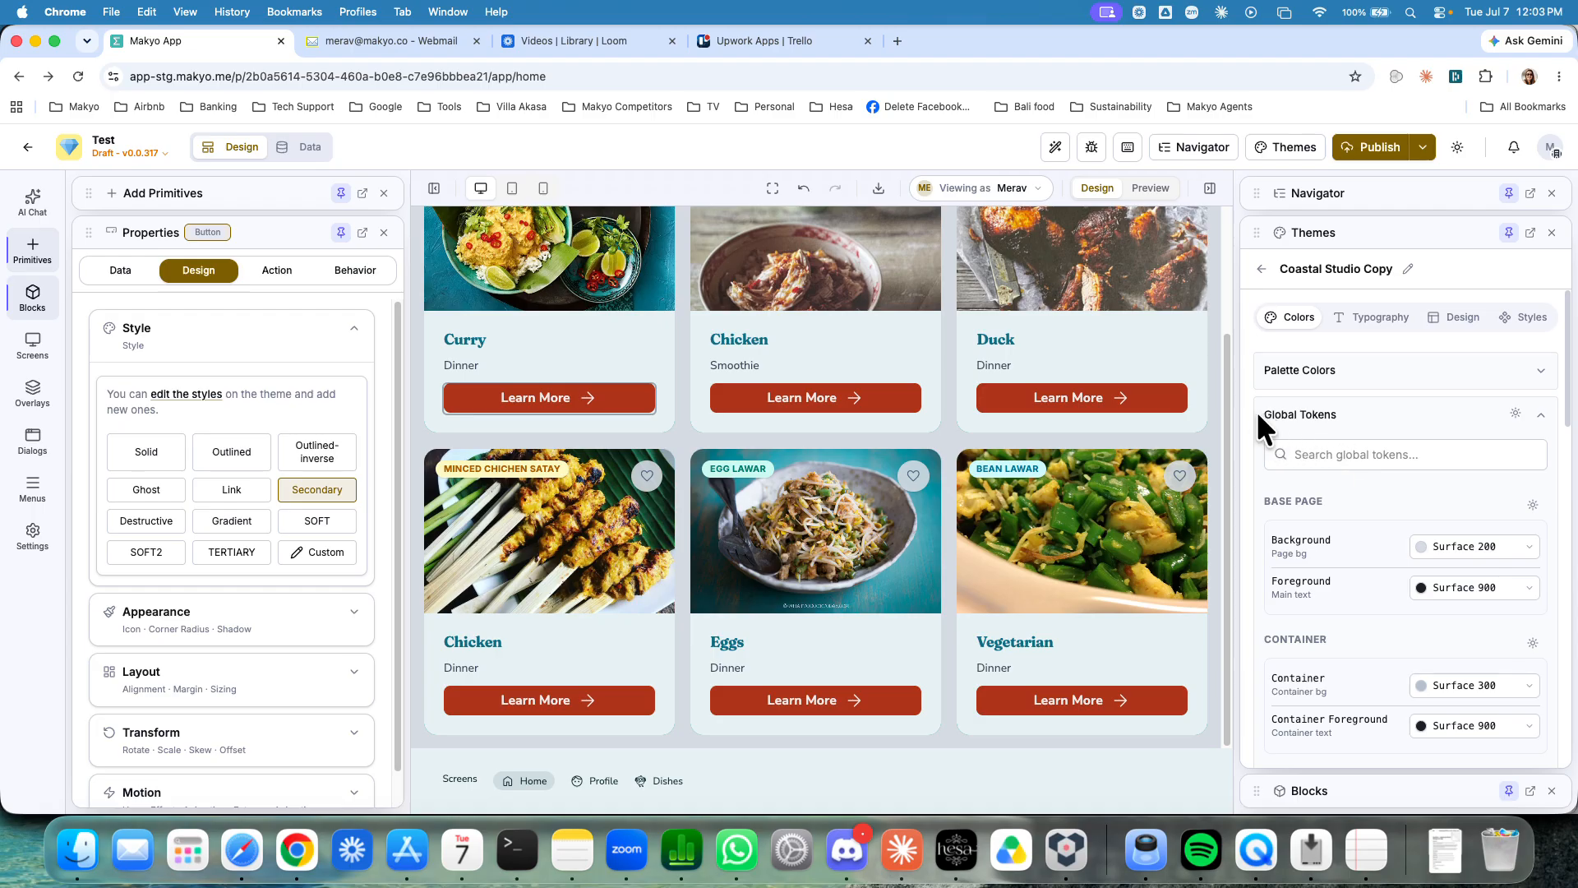
{"action": "left_click", "coordinate": [1327, 420]}
{"action": "left_click", "coordinate": [1322, 432]}
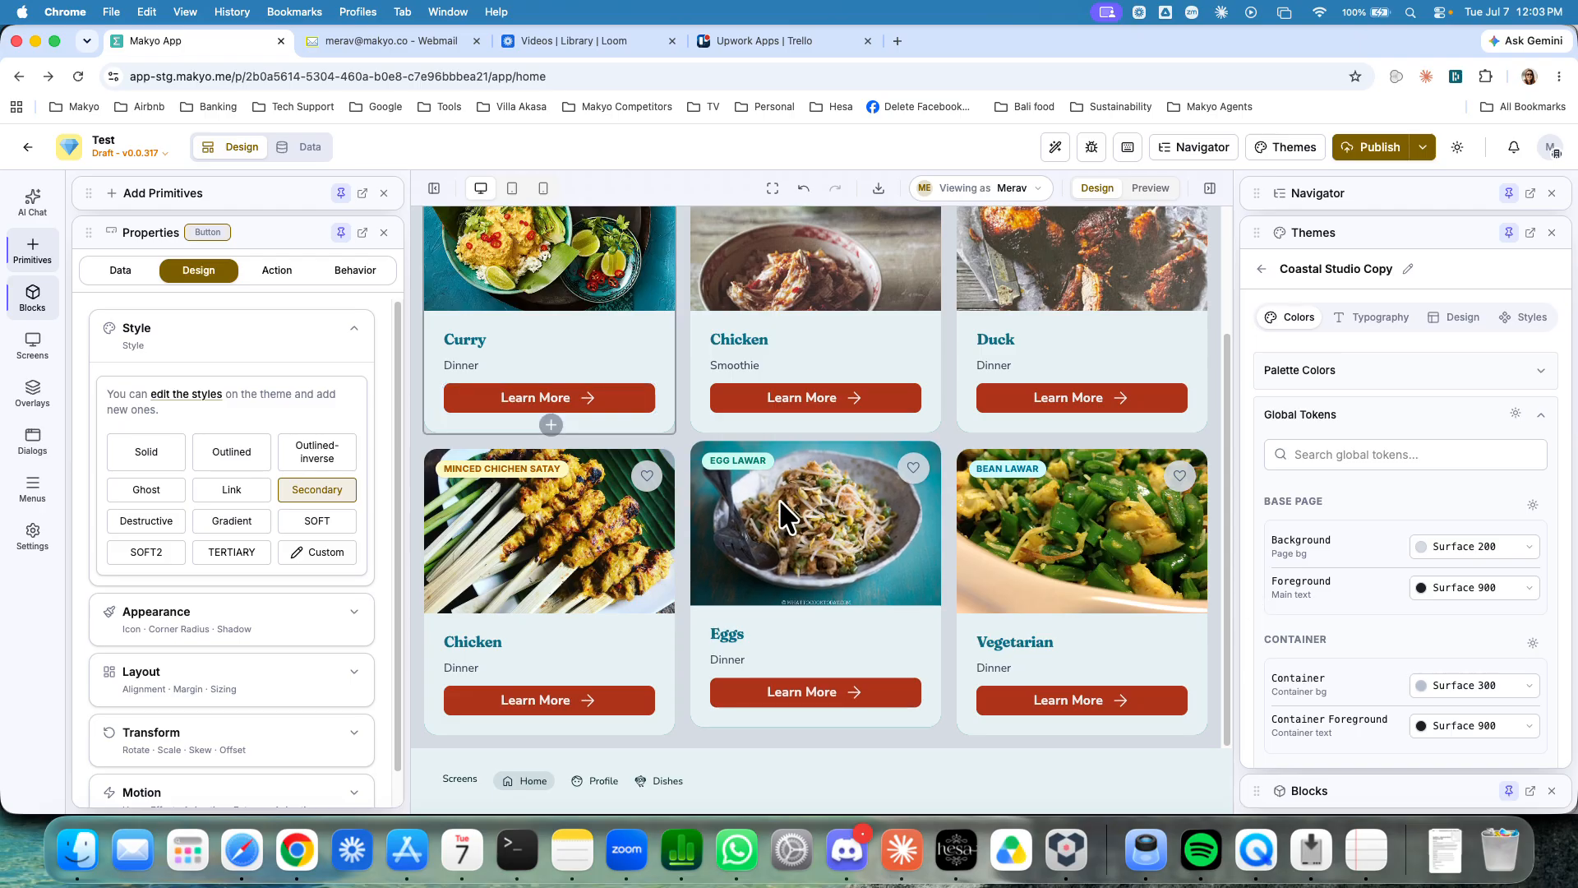
{"action": "scroll", "coordinate": [1324, 510], "scroll_direction": "down", "scroll_amount": 2}
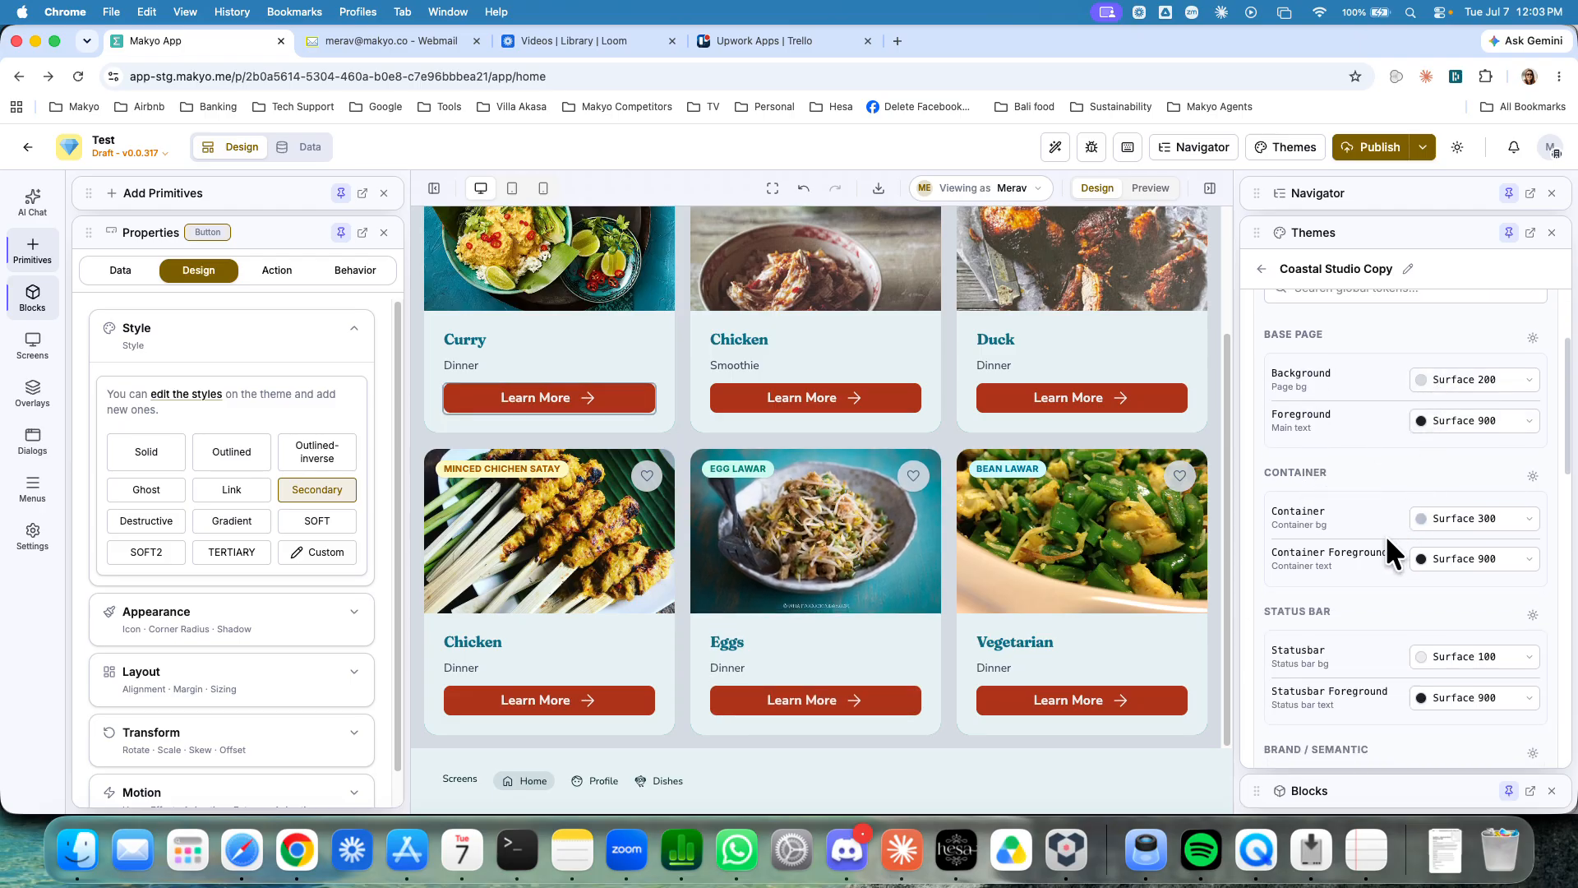
{"action": "scroll", "coordinate": [1352, 526], "scroll_direction": "down", "scroll_amount": 2}
{"action": "scroll", "coordinate": [1346, 513], "scroll_direction": "up", "scroll_amount": 2}
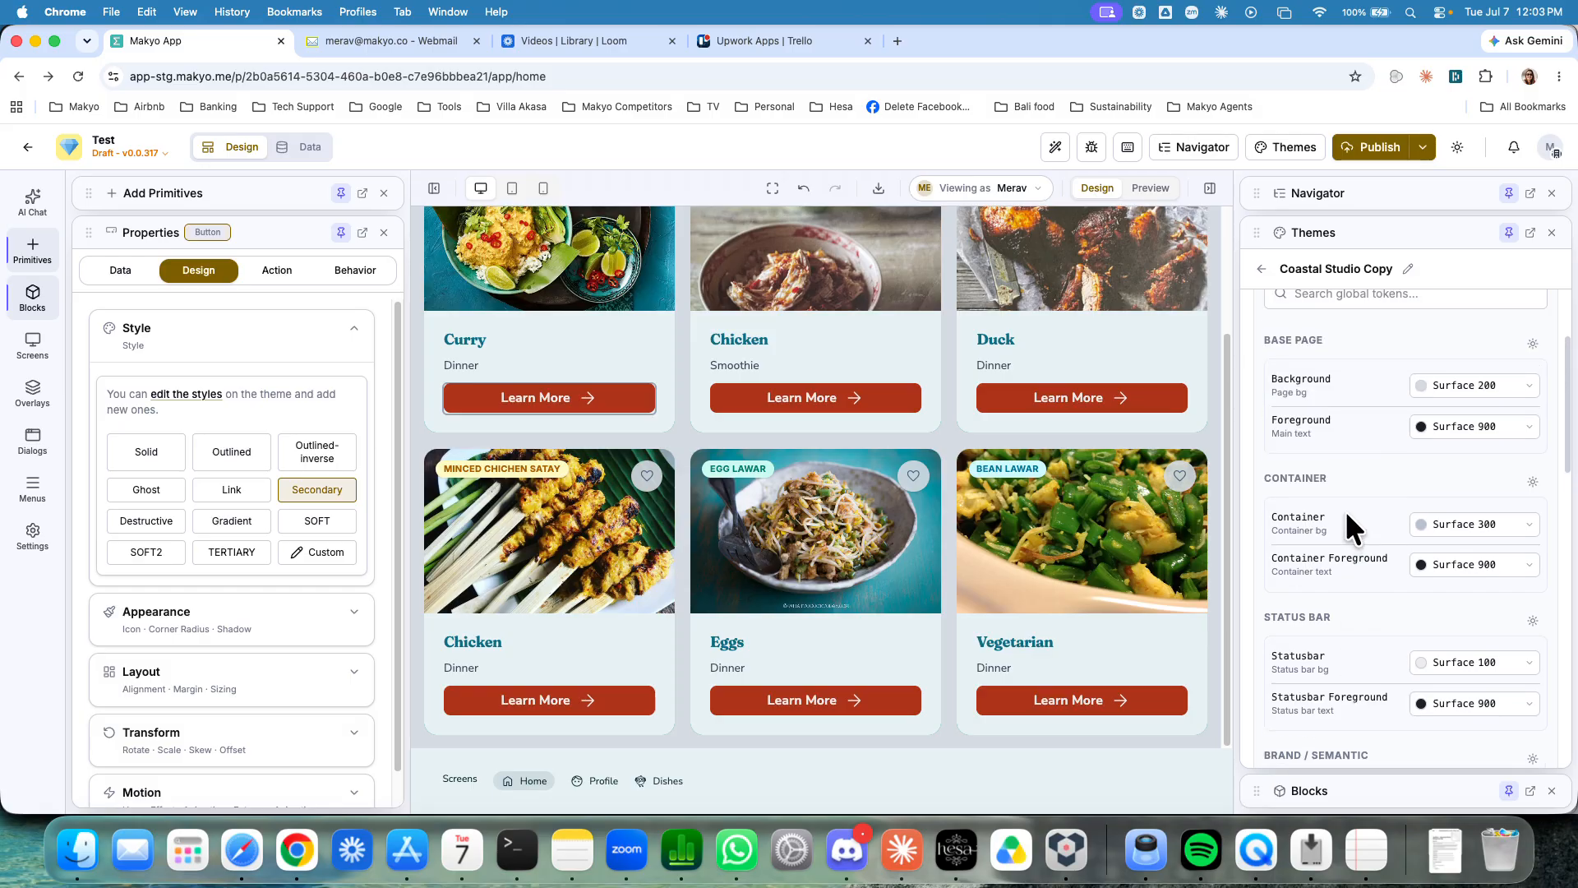
{"action": "left_click", "coordinate": [1441, 390]}
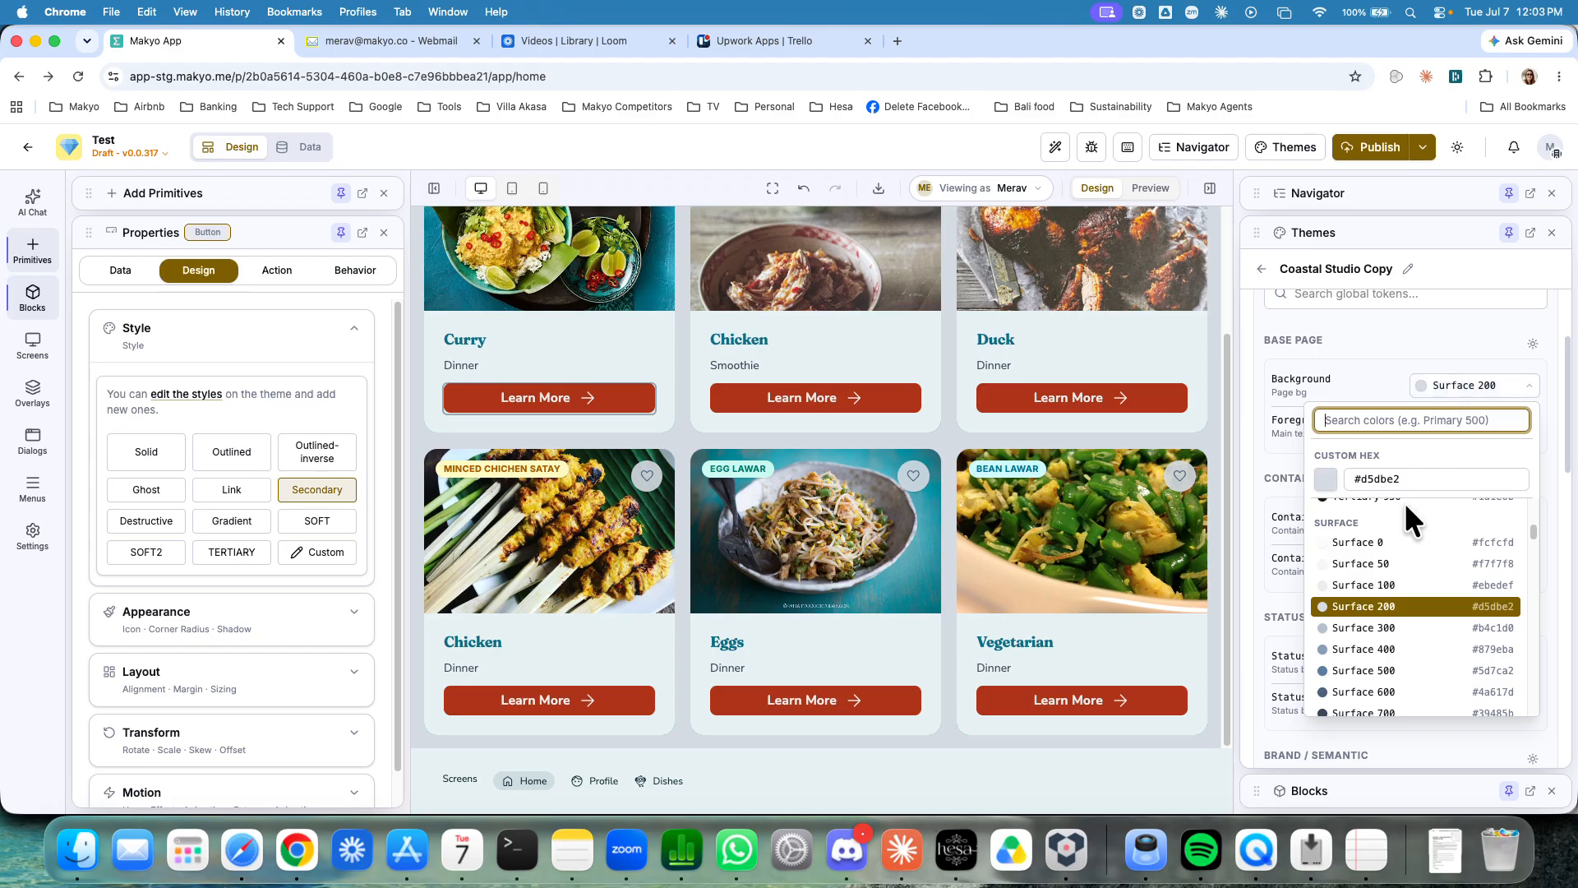
{"action": "left_click", "coordinate": [1365, 649]}
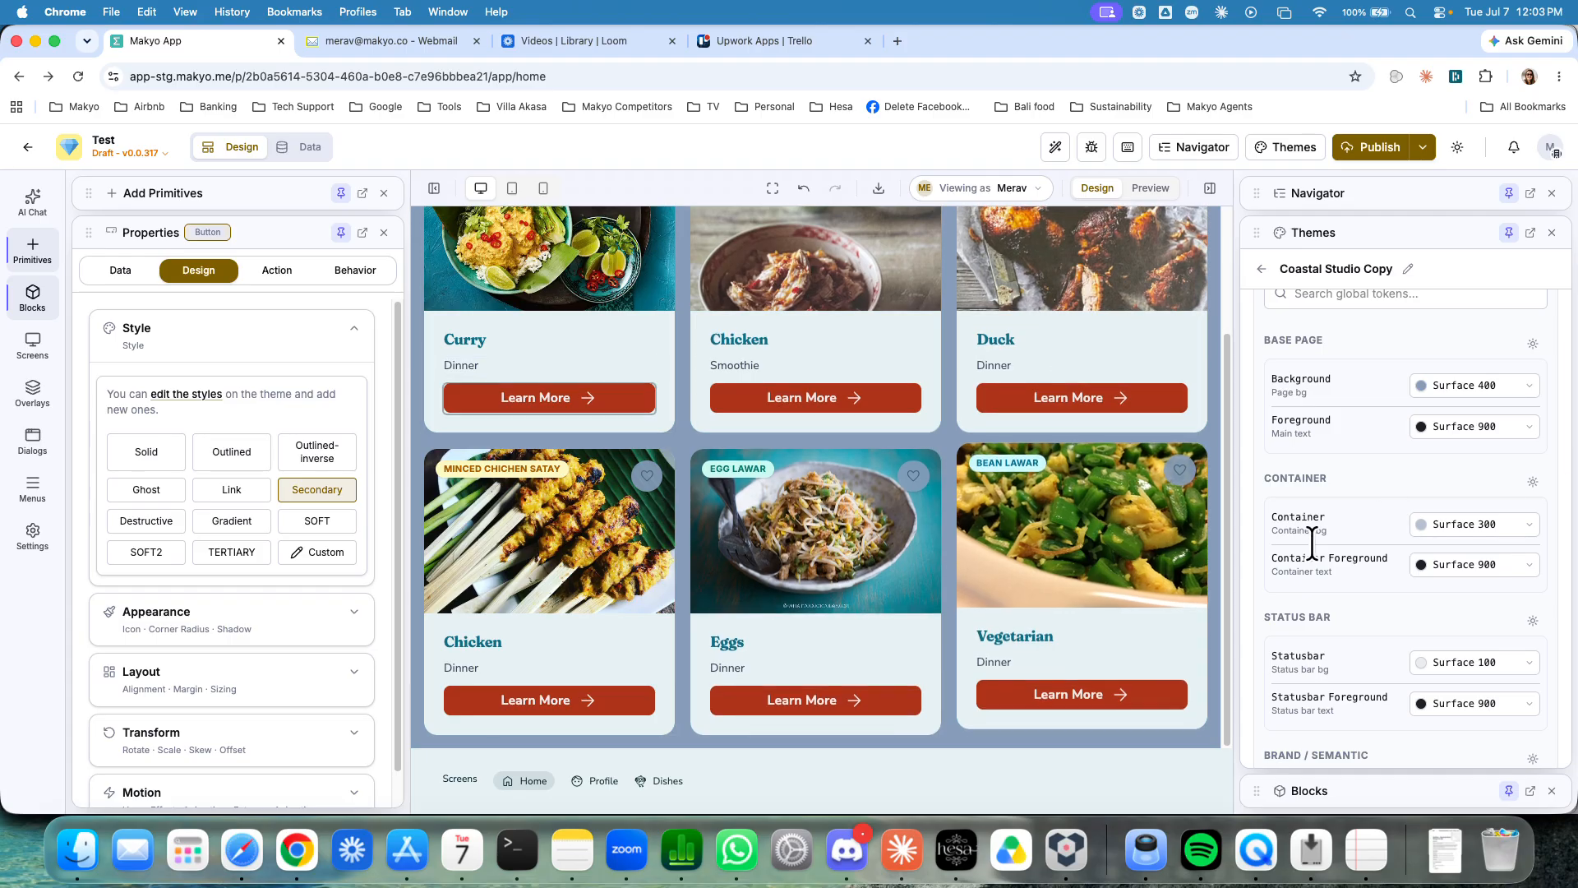
Step: Look through the remaining global color tokens, and open the theme's typography settings to examine the base heading and body fonts
{"action": "scroll", "coordinate": [1317, 393], "scroll_direction": "up", "scroll_amount": 3}
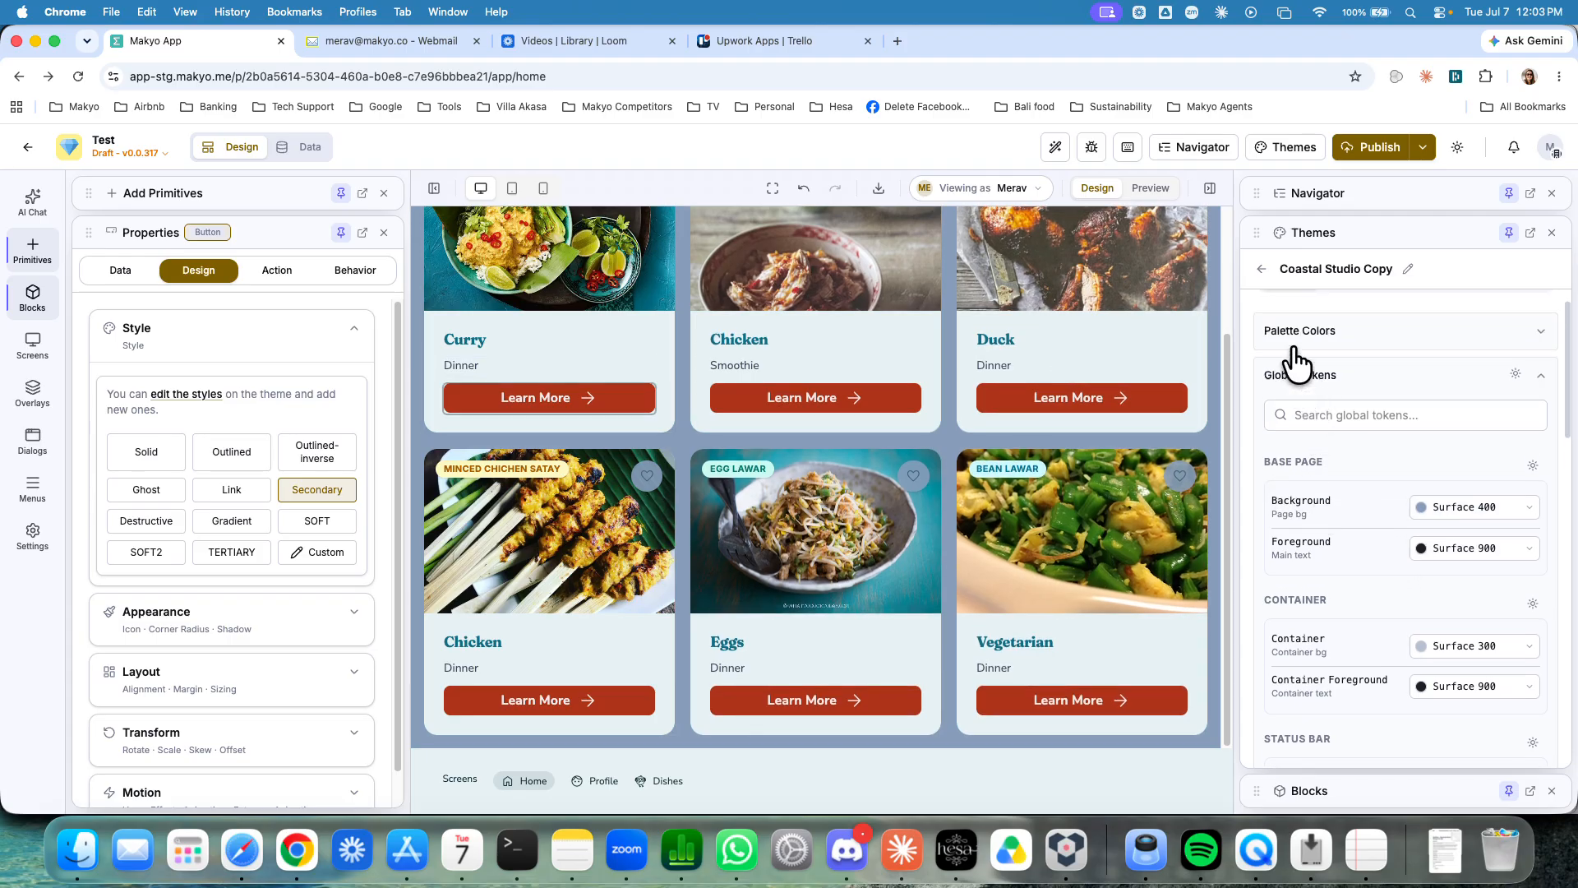
{"action": "scroll", "coordinate": [1365, 475], "scroll_direction": "down", "scroll_amount": 8}
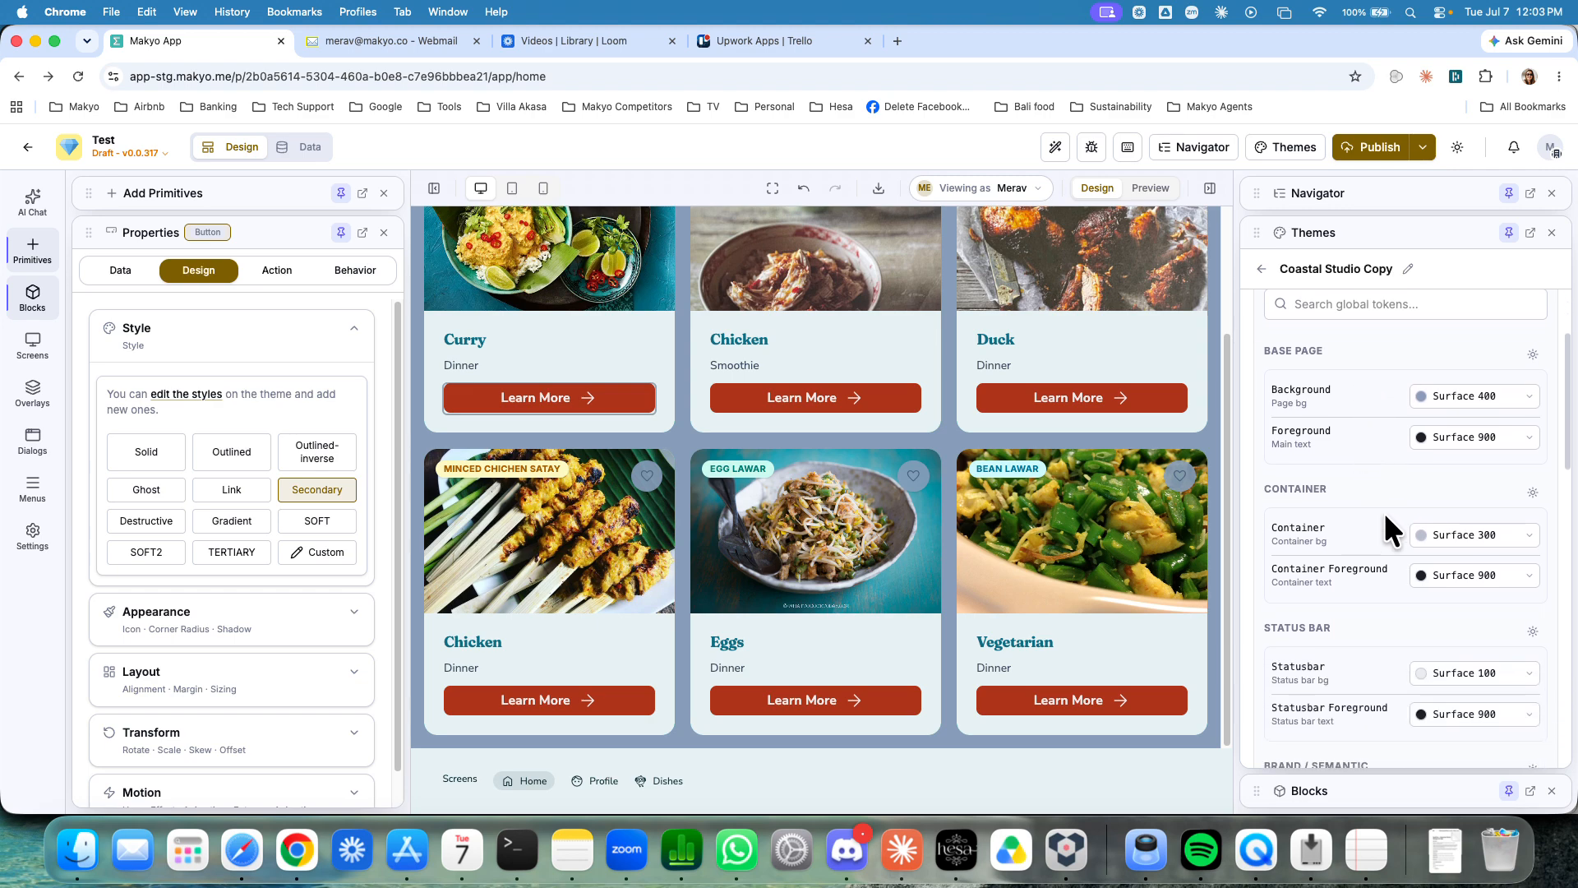
{"action": "scroll", "coordinate": [1378, 513], "scroll_direction": "down", "scroll_amount": 10}
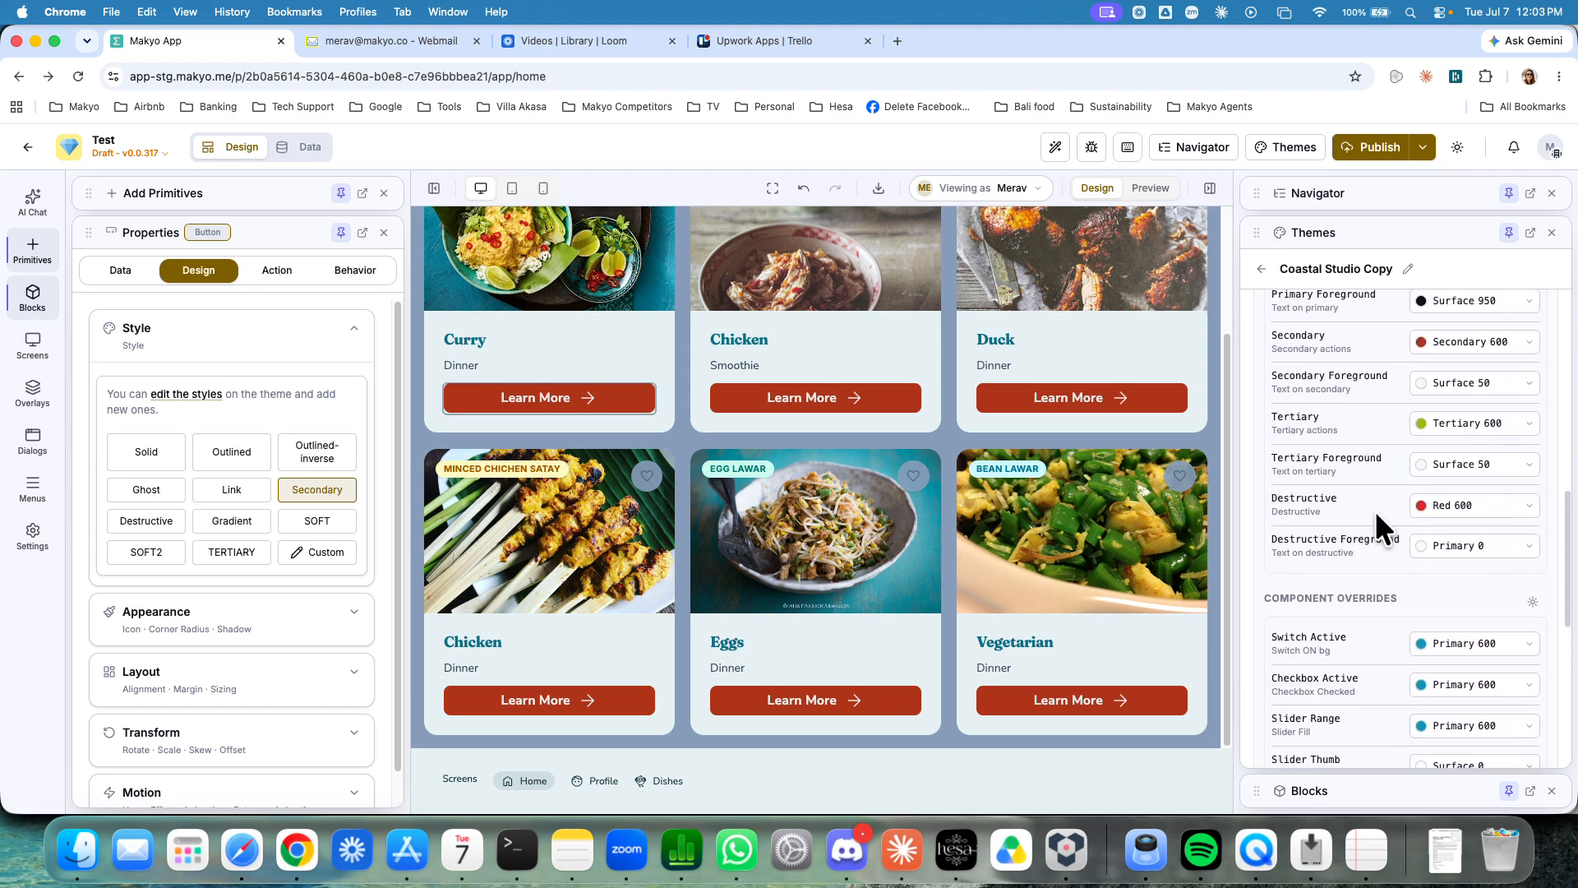
{"action": "scroll", "coordinate": [1375, 509], "scroll_direction": "down", "scroll_amount": 2}
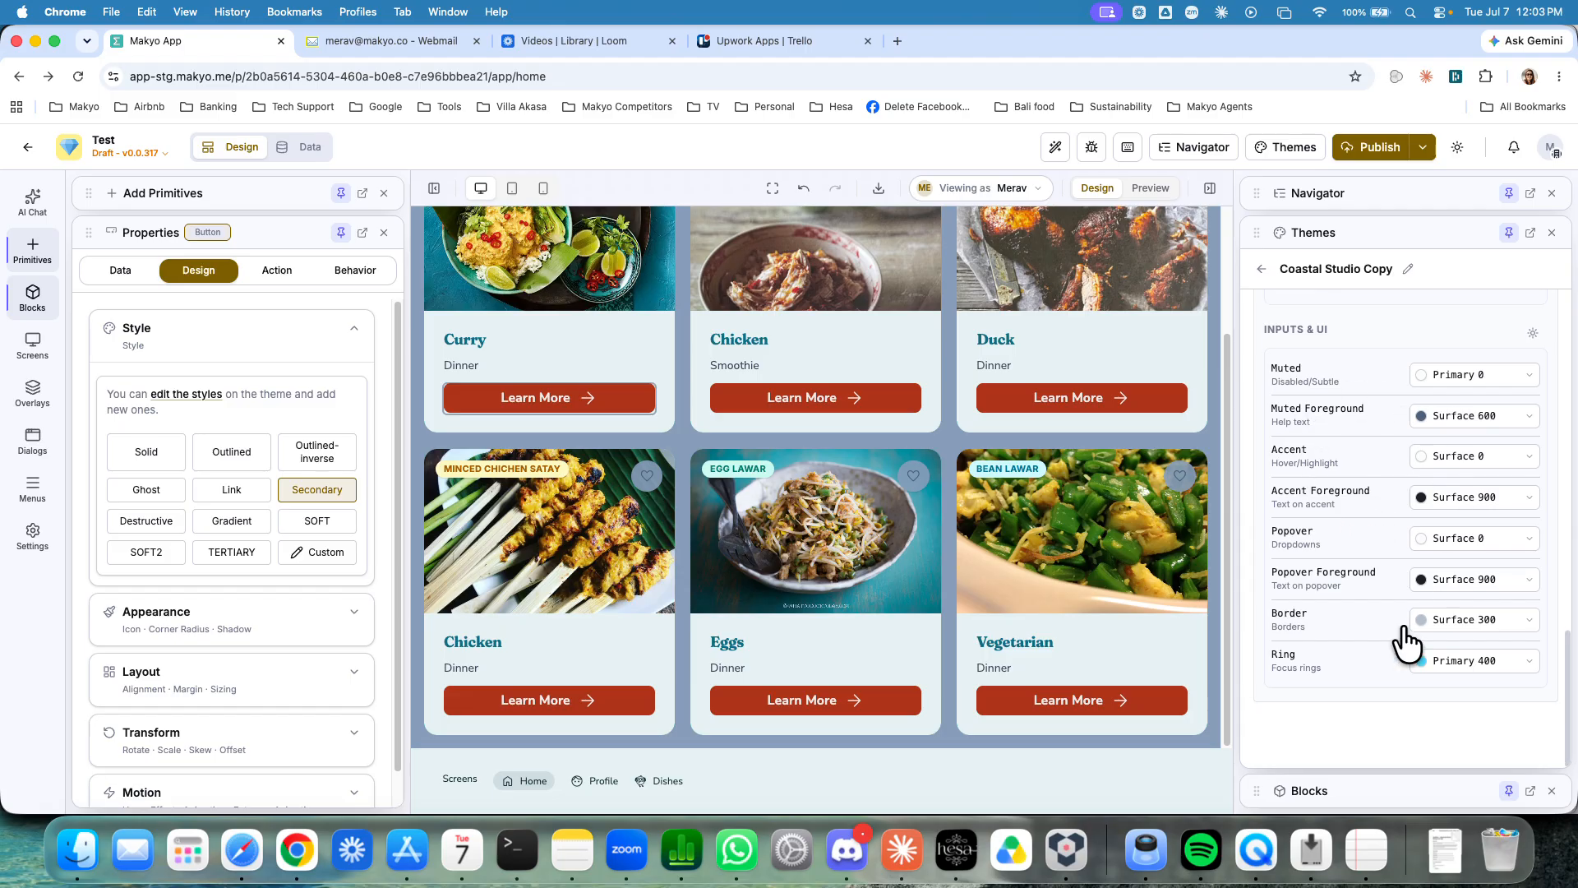
{"action": "scroll", "coordinate": [1376, 393], "scroll_direction": "up", "scroll_amount": 20}
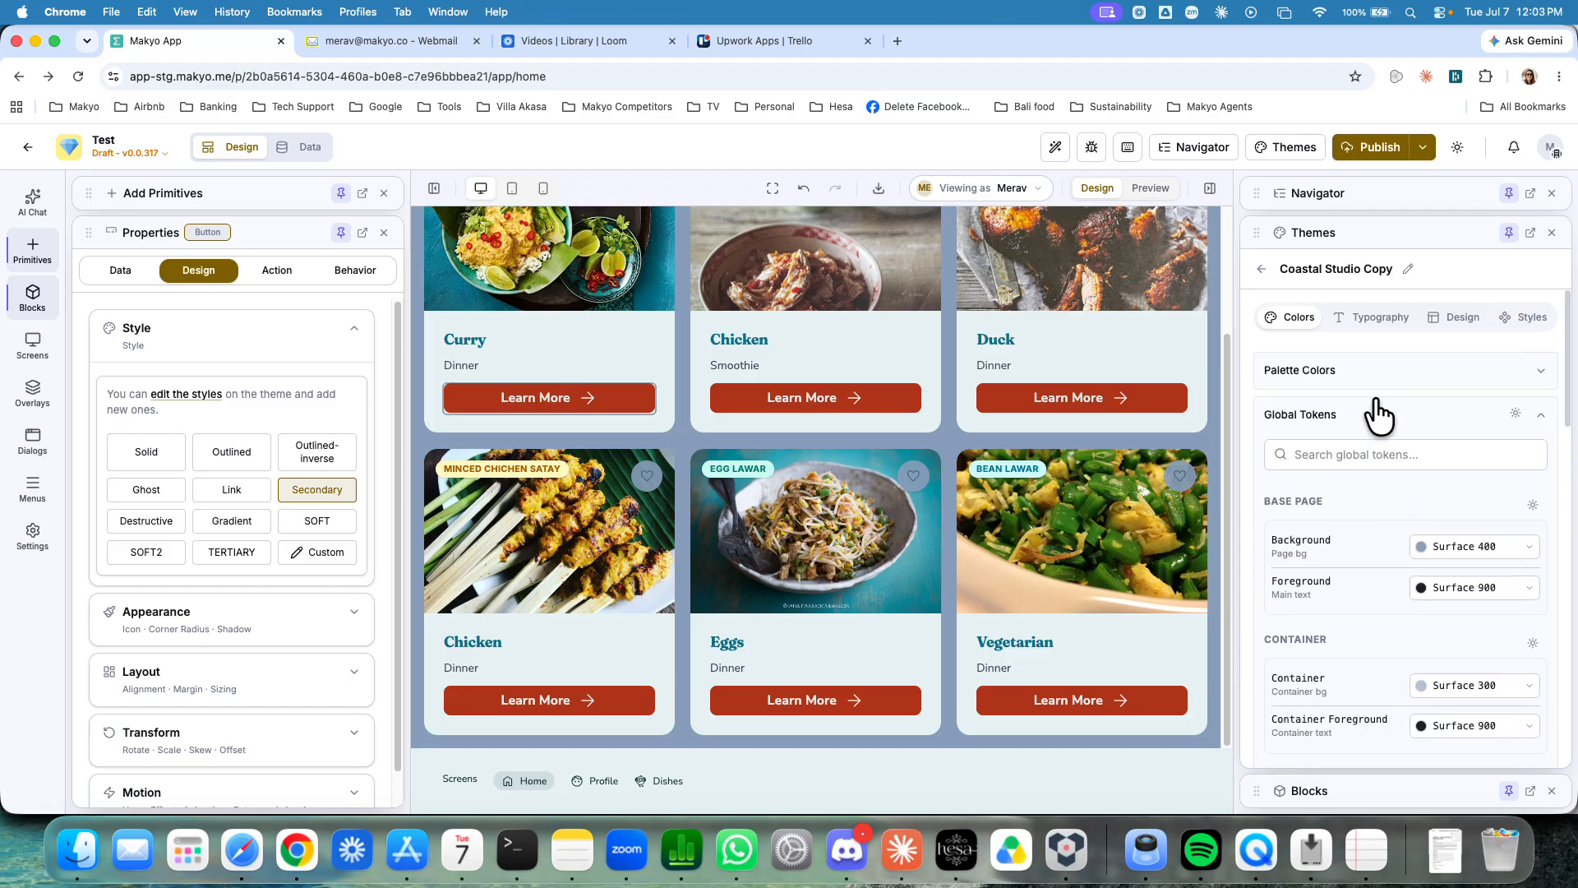
{"action": "left_click", "coordinate": [1381, 319]}
{"action": "scroll", "coordinate": [1061, 466], "scroll_direction": "up", "scroll_amount": 3}
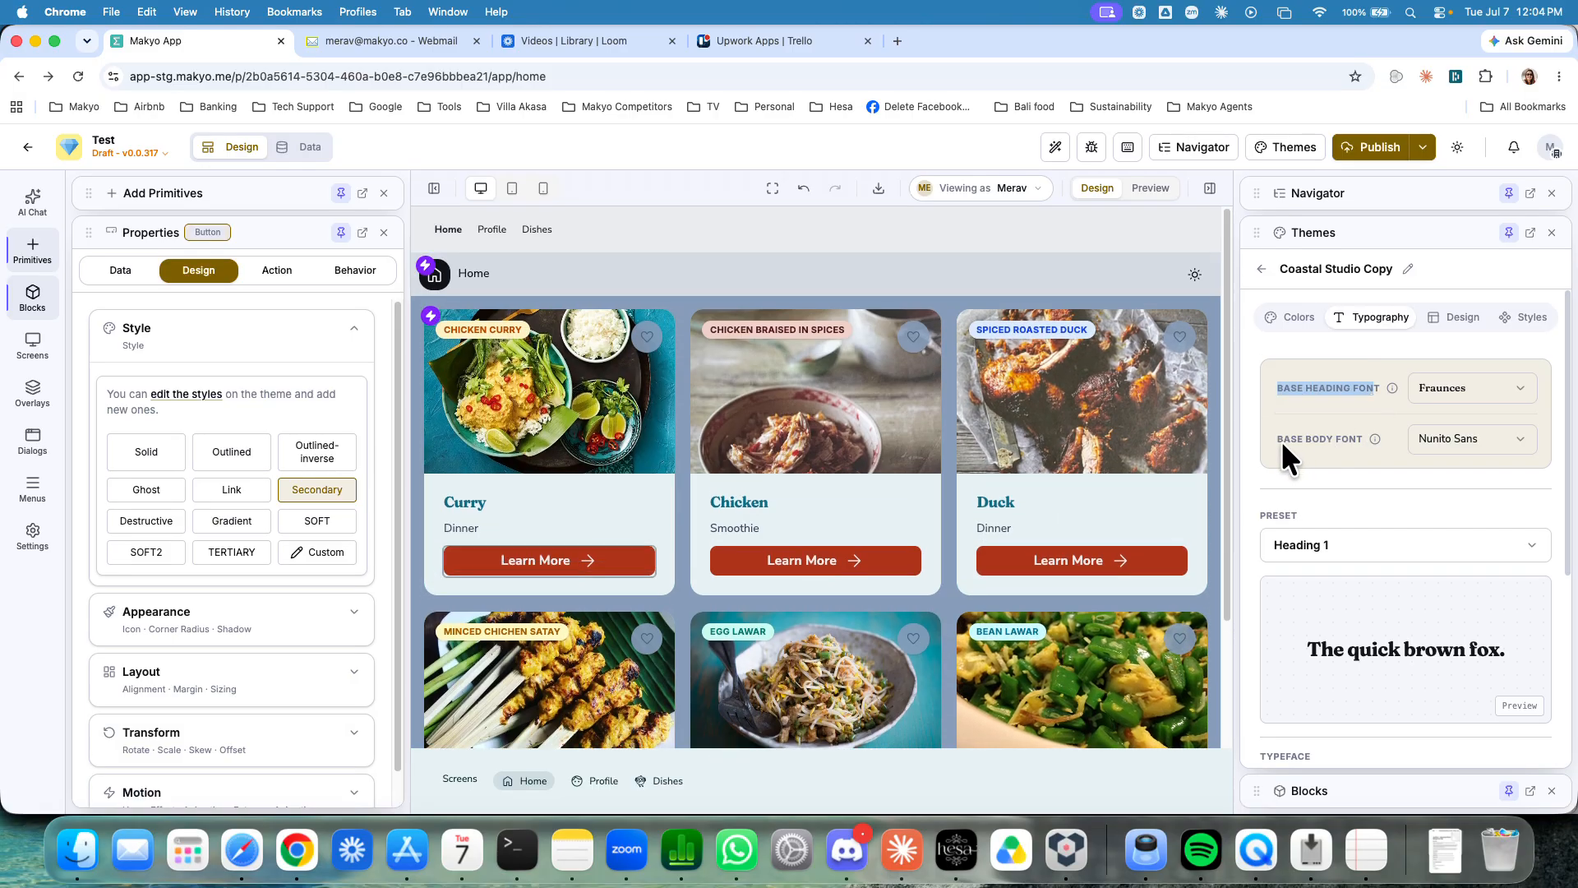
{"action": "left_click_drag", "start_coordinate": [1282, 440], "coordinate": [1358, 440]}
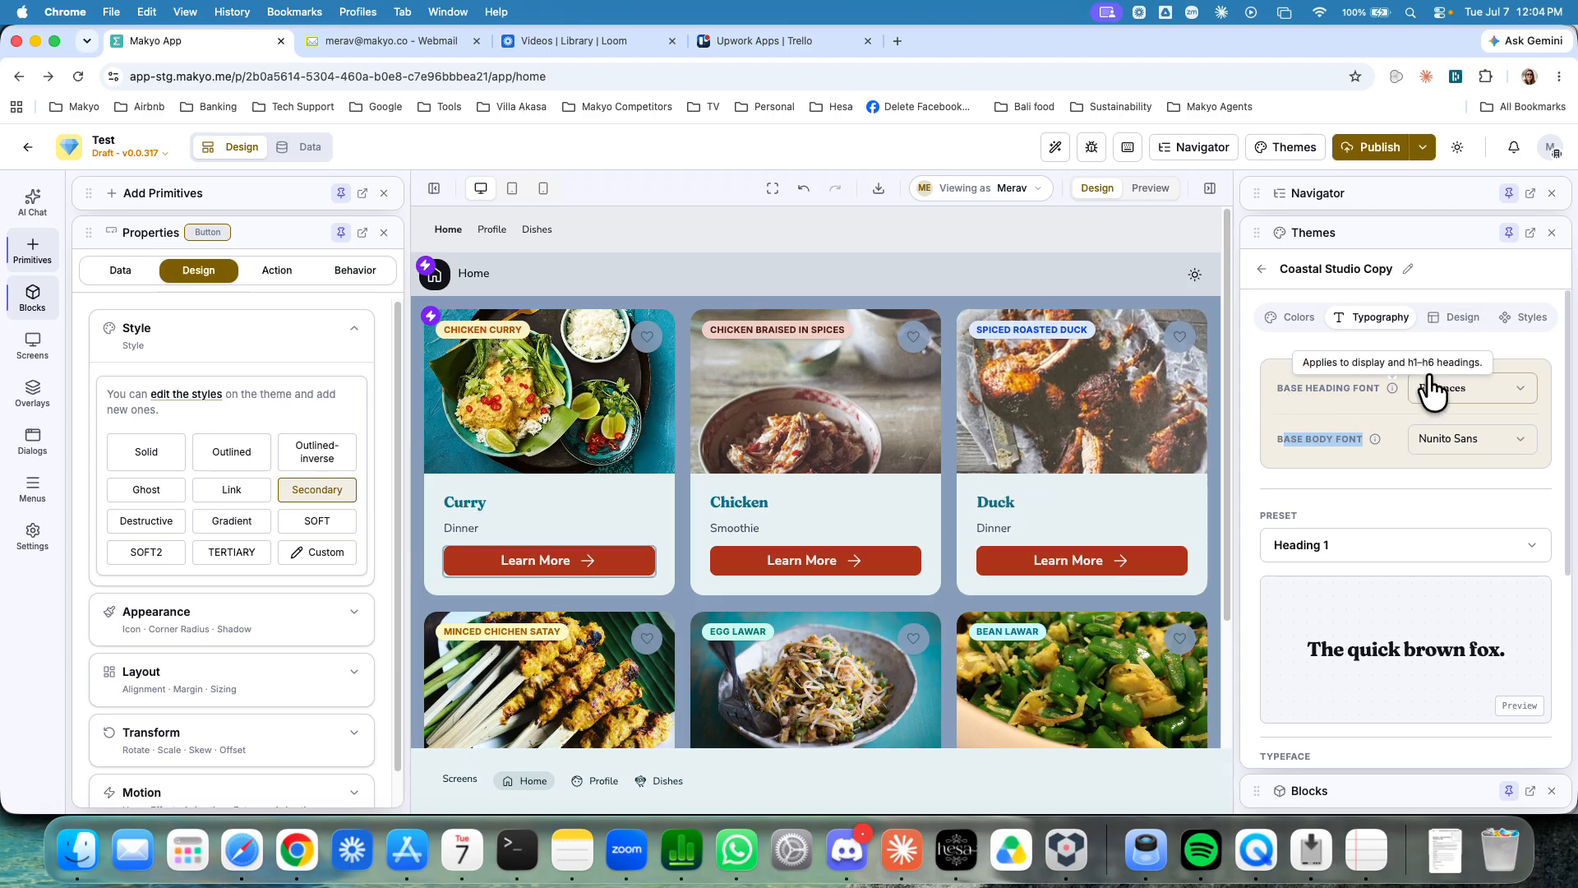
{"action": "left_click", "coordinate": [1287, 441]}
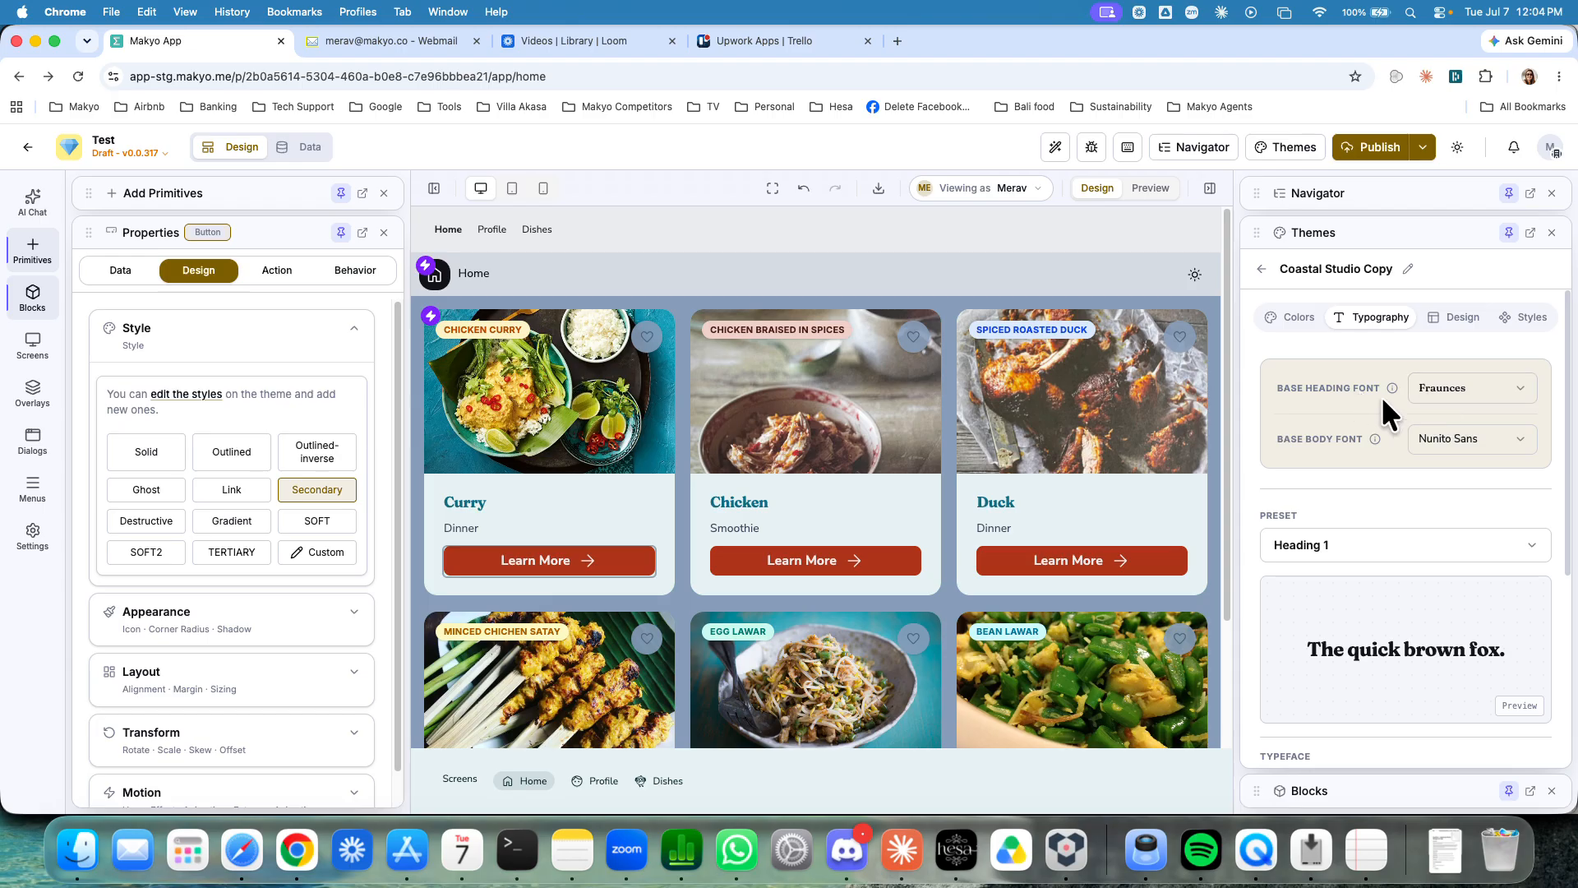
Step: Set the theme's base heading font to Pacifico, check the card headings, and view the base body font choices
{"action": "left_click", "coordinate": [1439, 395]}
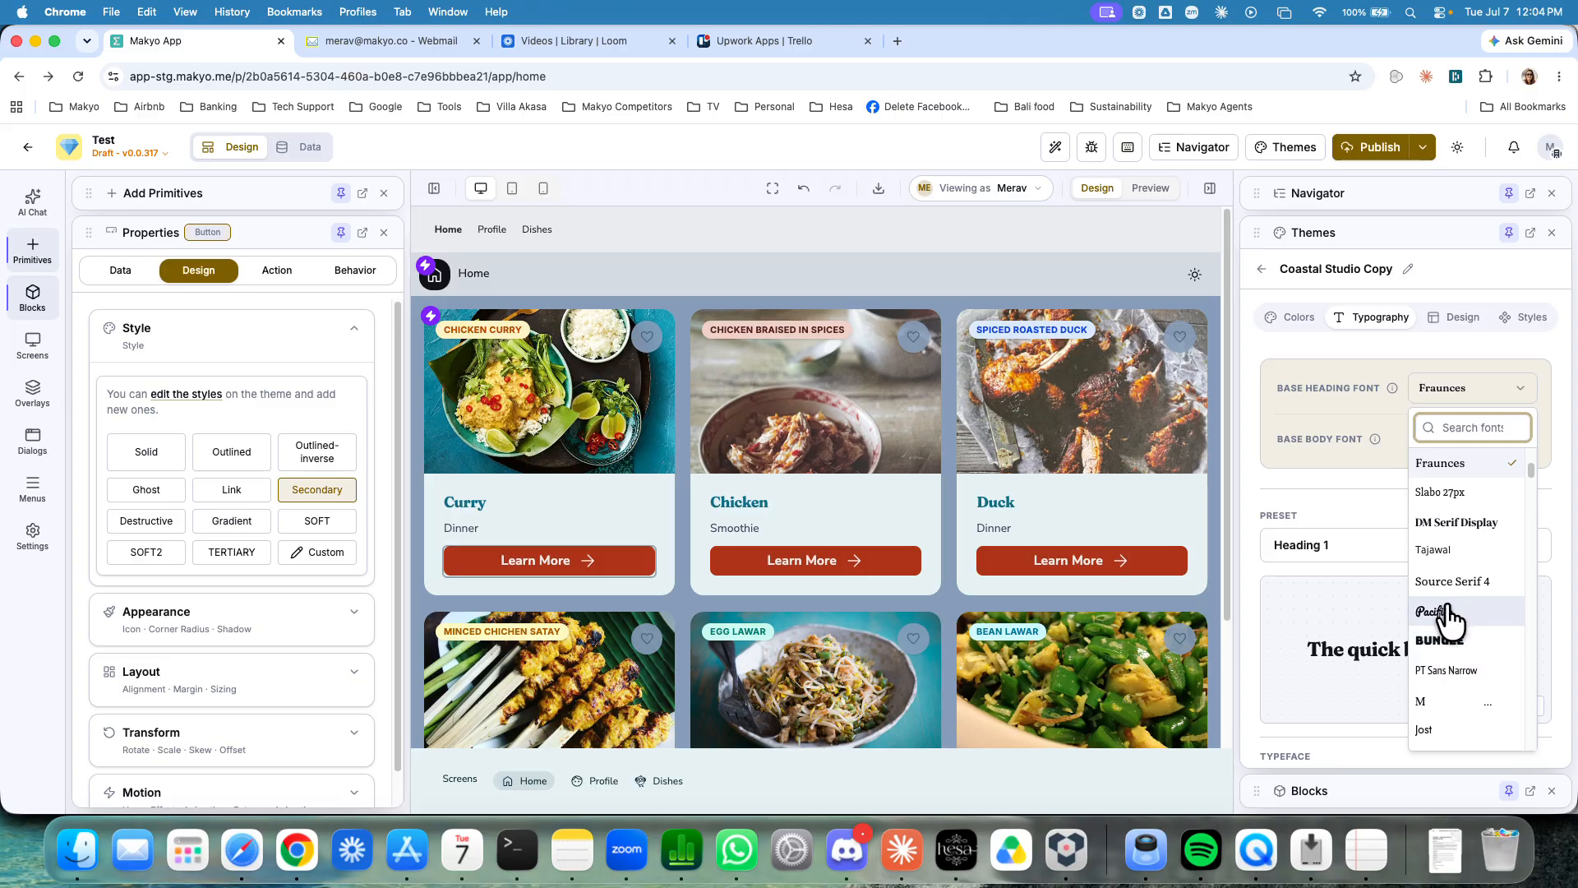
{"action": "left_click", "coordinate": [1444, 610]}
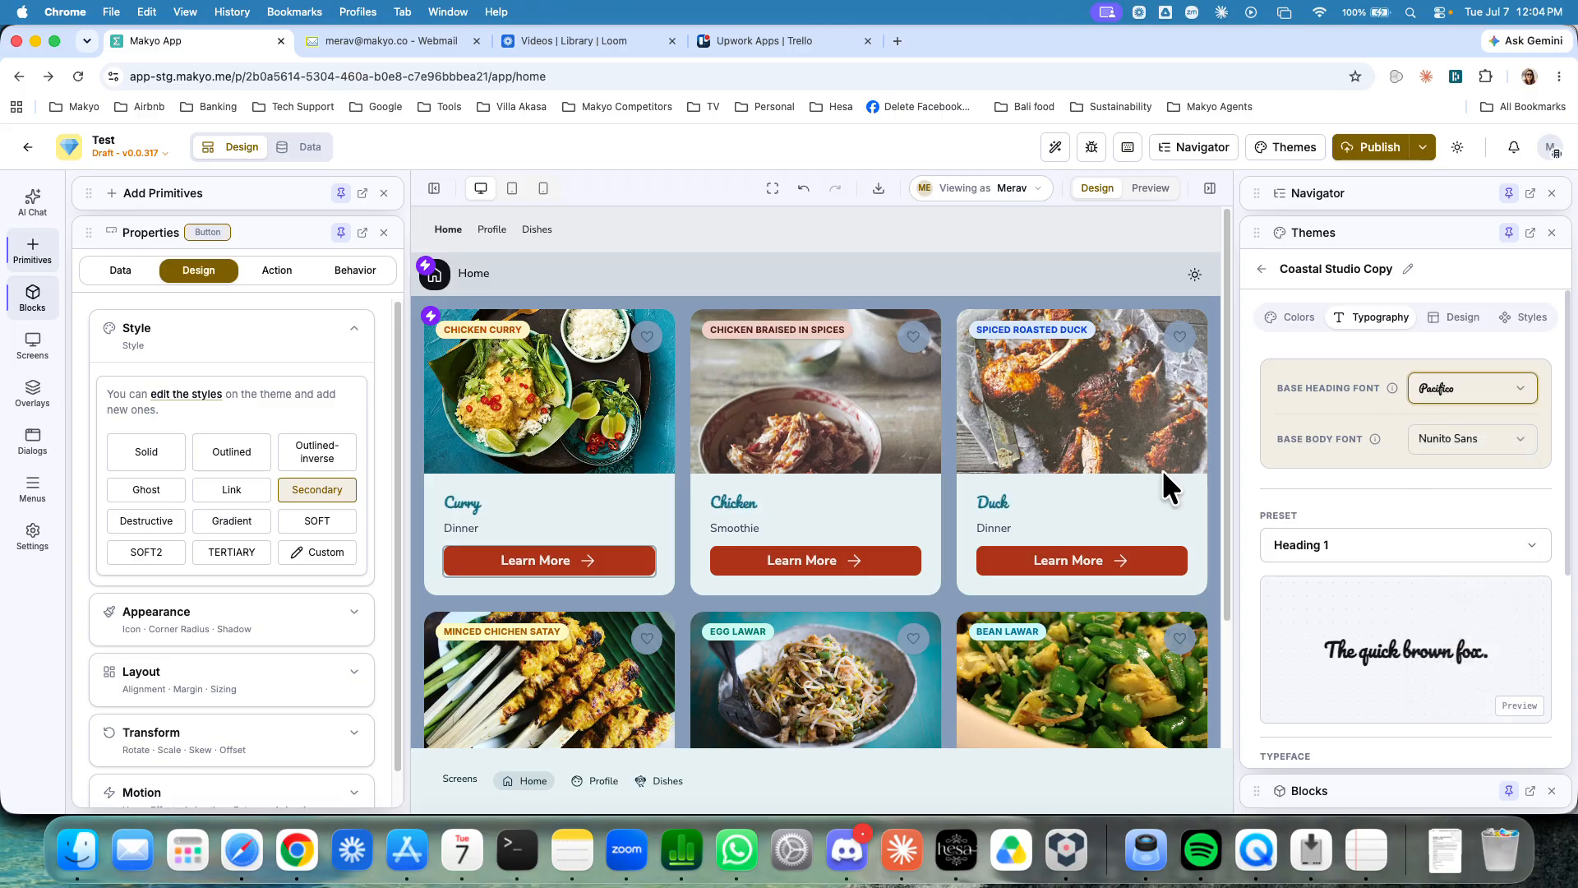
{"action": "scroll", "coordinate": [835, 574], "scroll_direction": "down", "scroll_amount": 4}
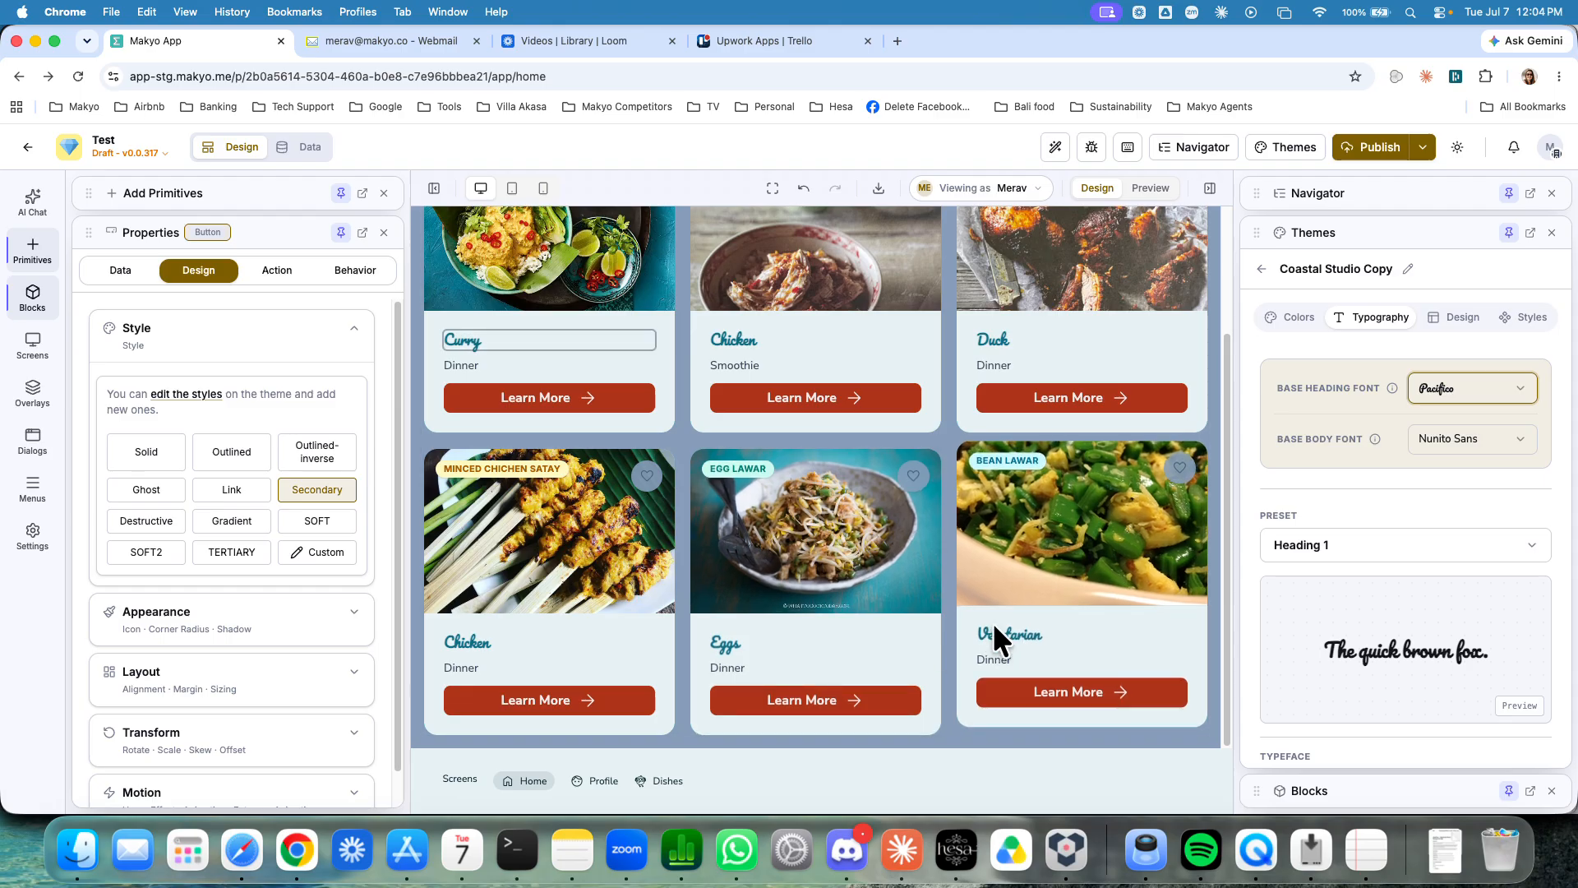
{"action": "scroll", "coordinate": [994, 626], "scroll_direction": "up", "scroll_amount": 4}
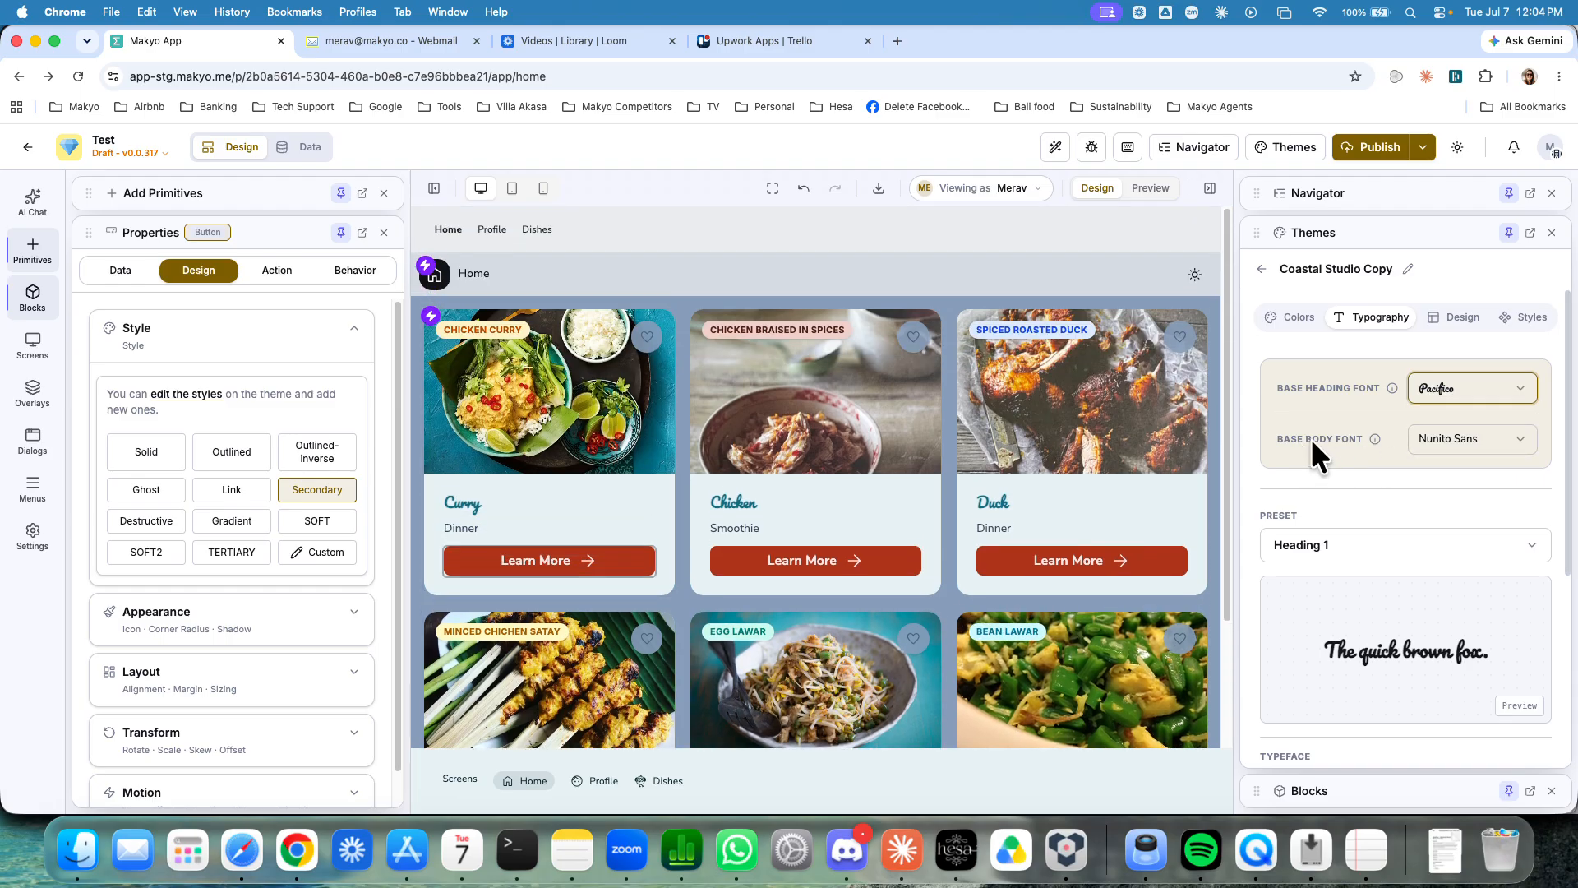
{"action": "left_click", "coordinate": [1459, 451]}
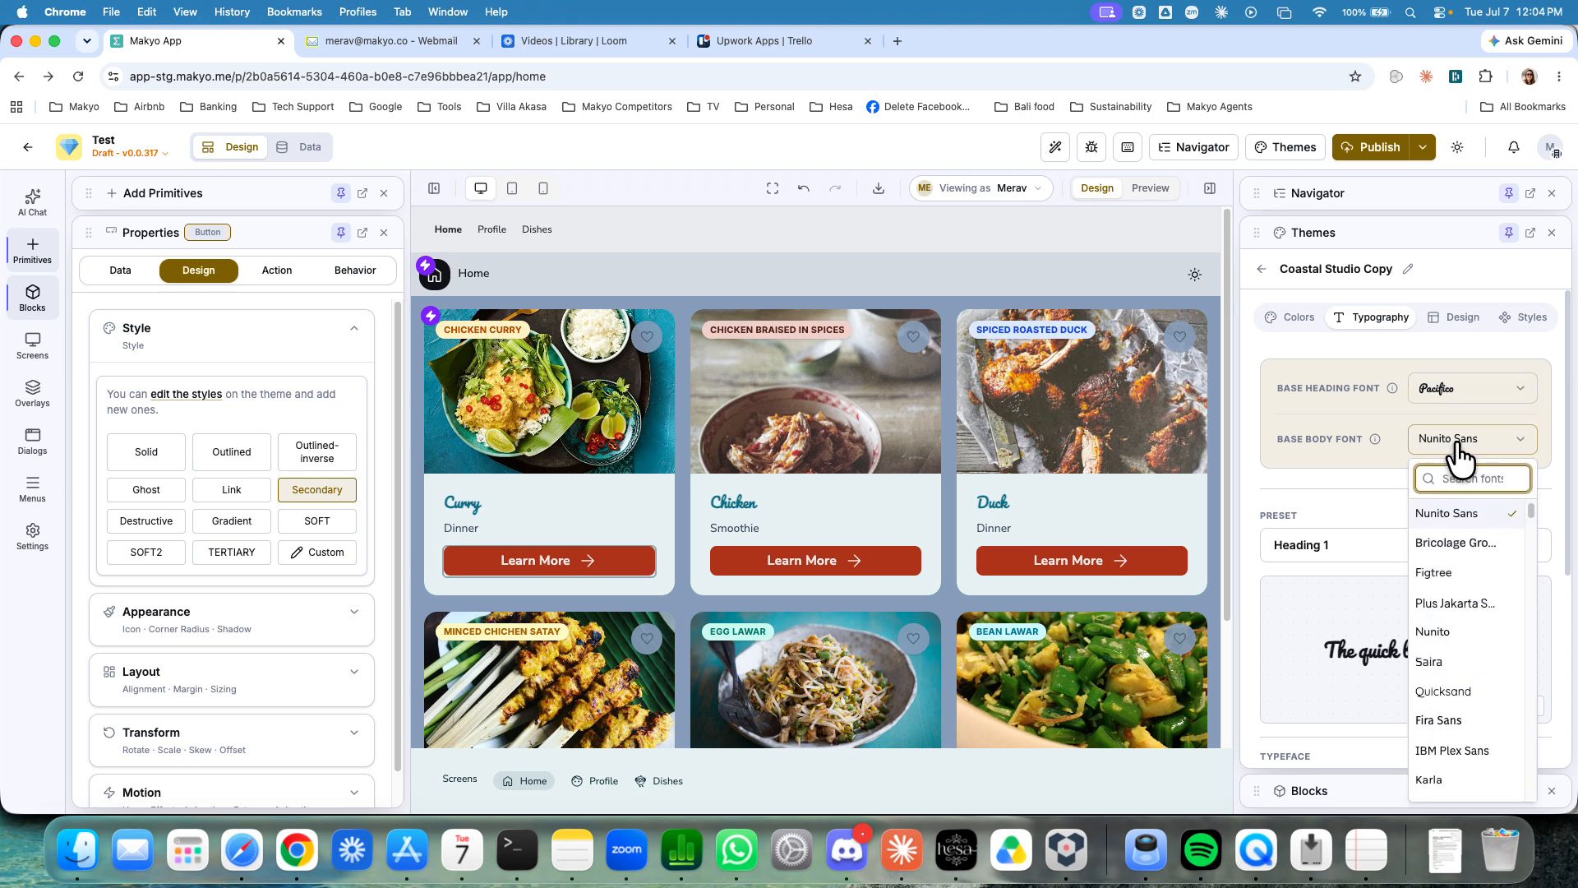
{"action": "left_click", "coordinate": [1389, 475]}
Step: Override the typeface of the Heading 2 typography preset with Google Sans
{"action": "scroll", "coordinate": [1354, 499], "scroll_direction": "down", "scroll_amount": 1}
{"action": "scroll", "coordinate": [1353, 500], "scroll_direction": "down", "scroll_amount": 1}
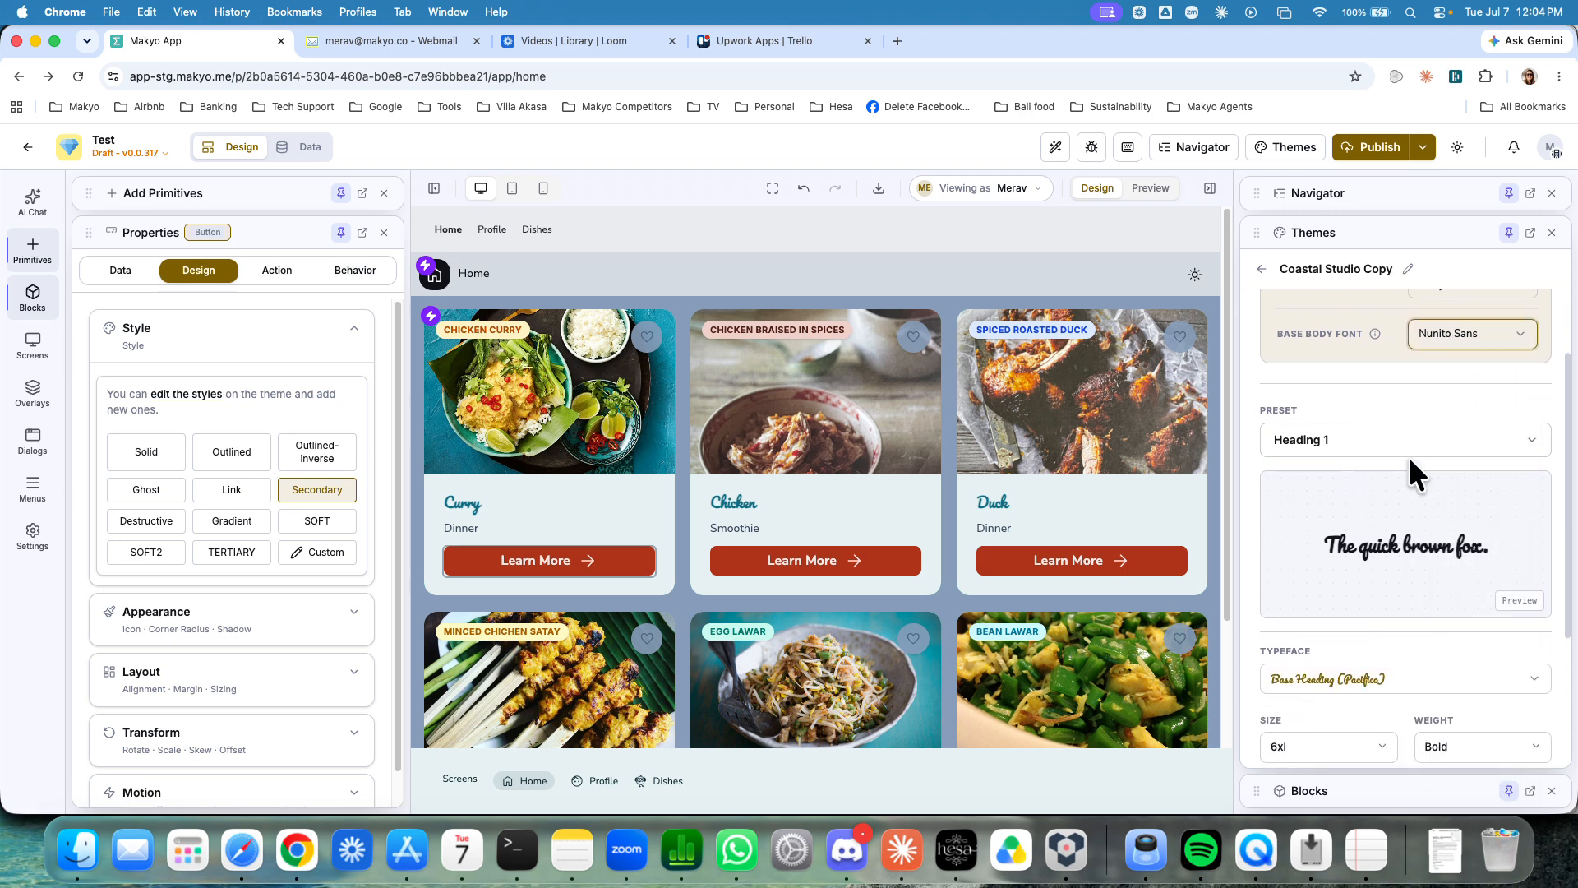
{"action": "scroll", "coordinate": [1398, 462], "scroll_direction": "down", "scroll_amount": 1}
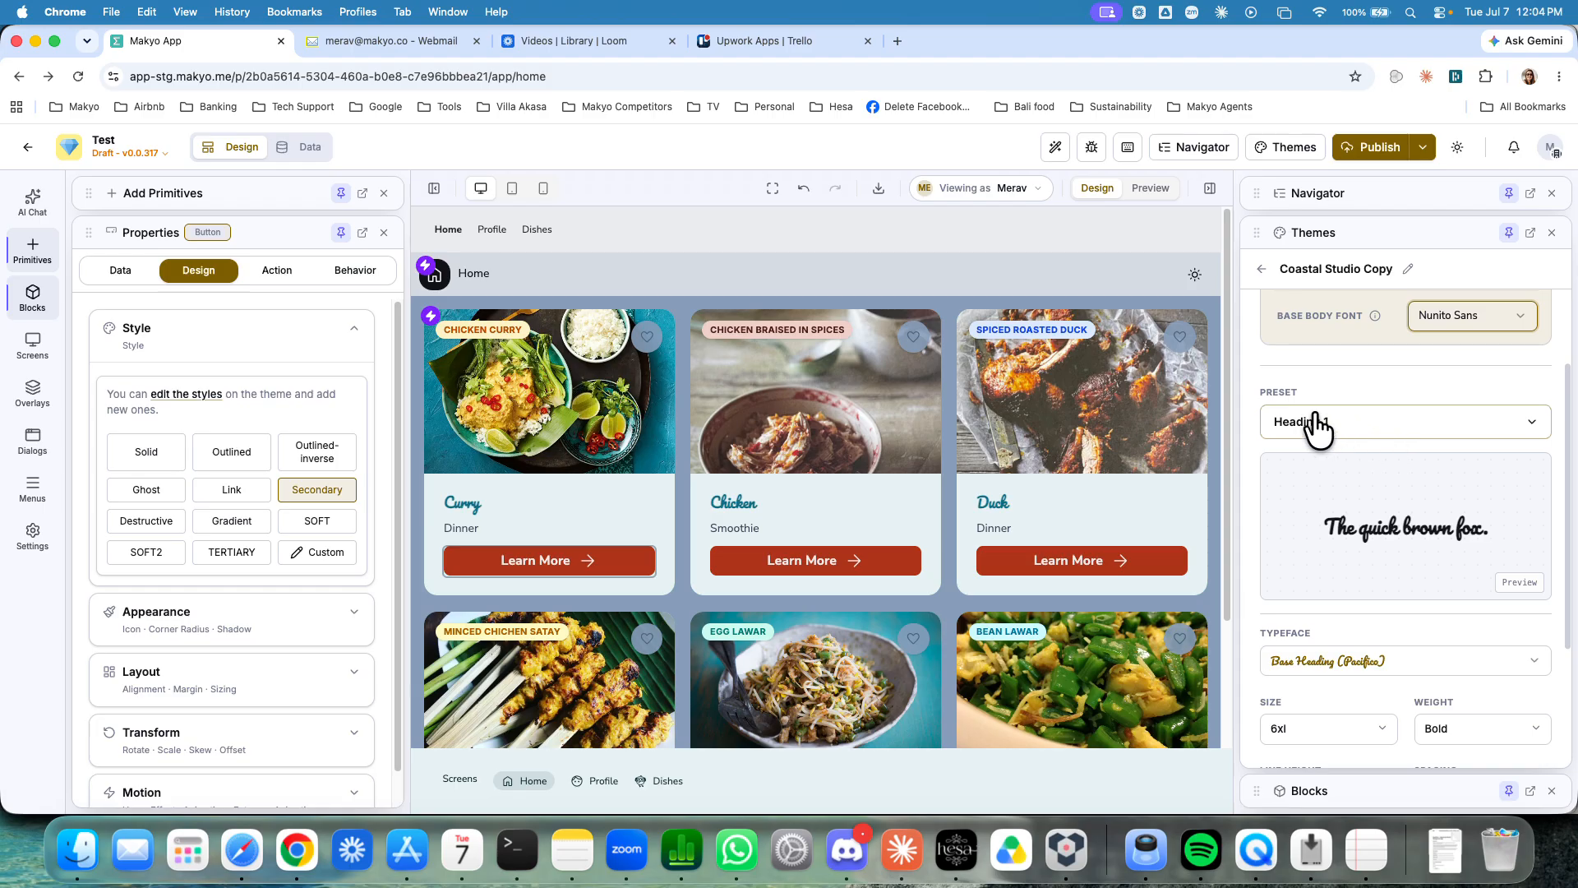
{"action": "left_click", "coordinate": [1360, 416]}
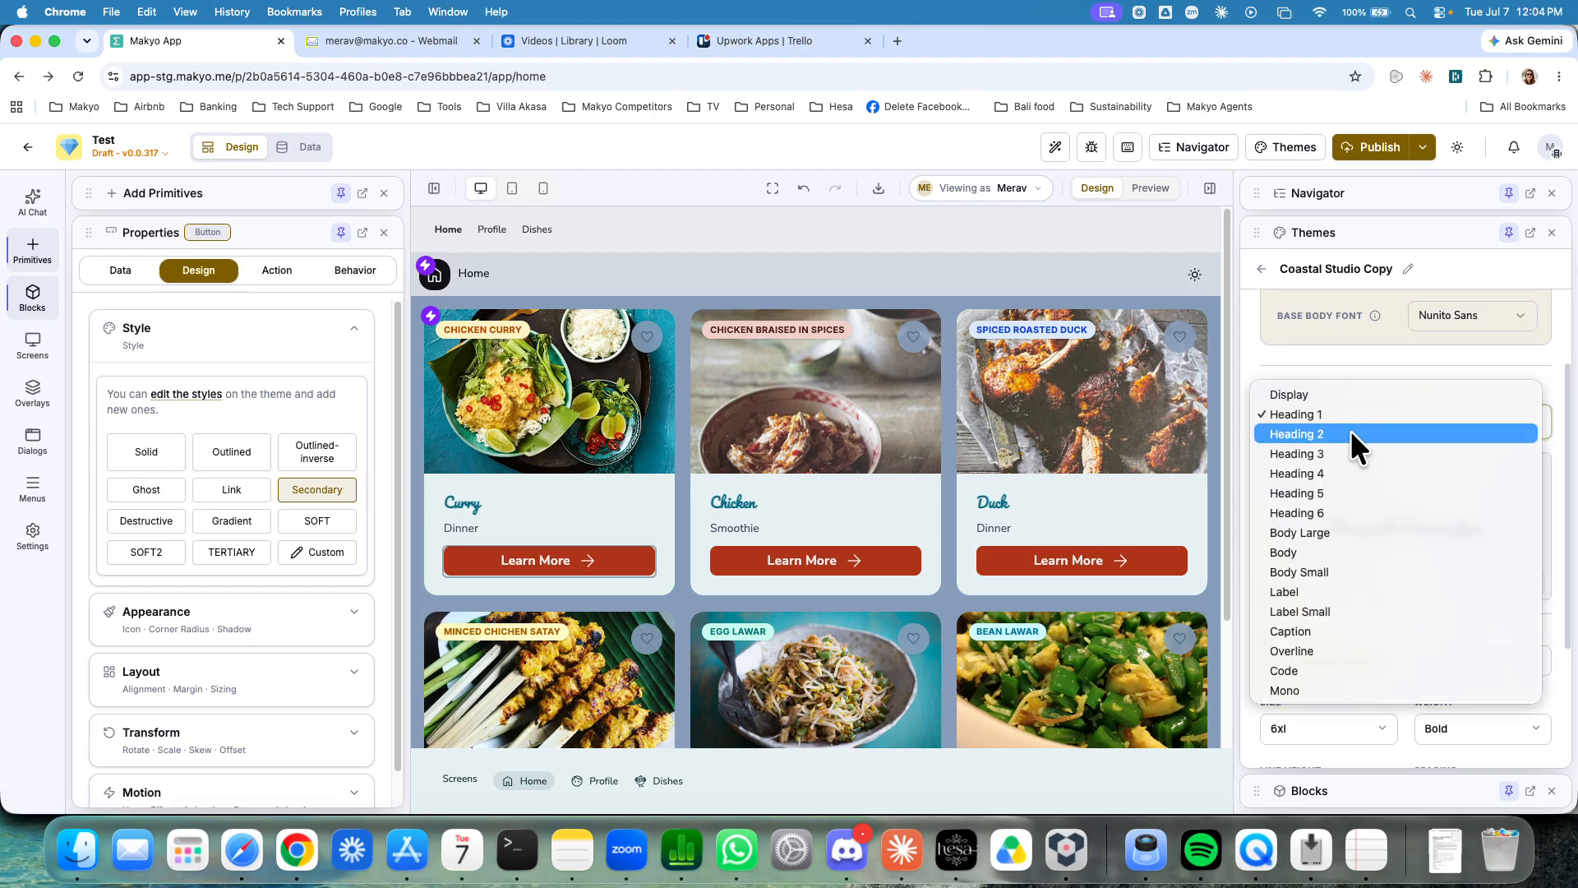
{"action": "left_click", "coordinate": [1351, 431]}
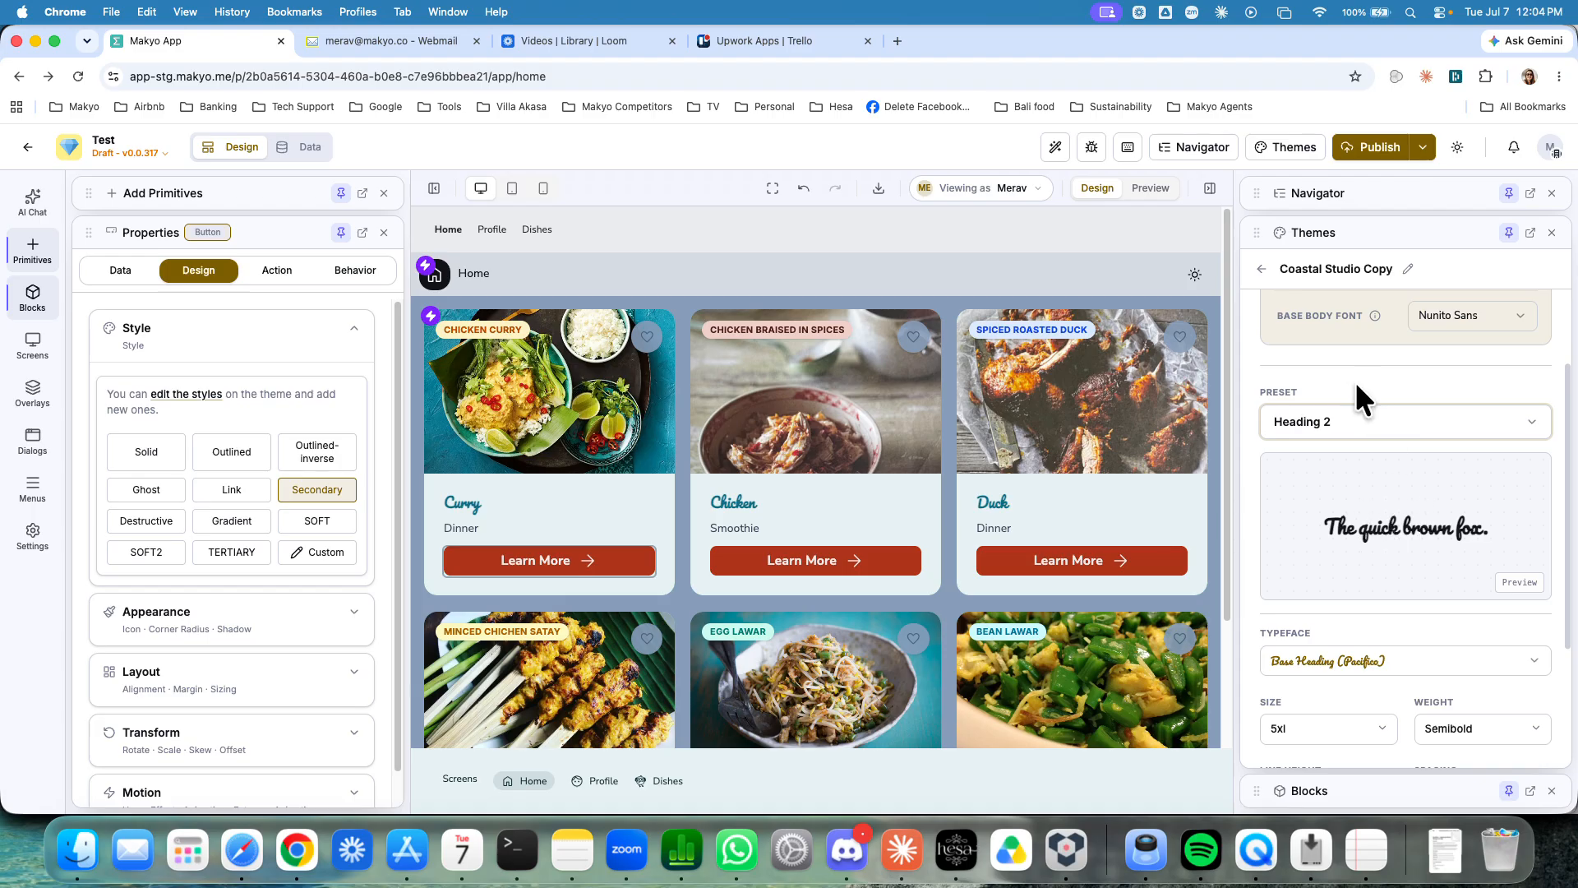
{"action": "scroll", "coordinate": [1355, 384], "scroll_direction": "up", "scroll_amount": 2}
{"action": "scroll", "coordinate": [1391, 580], "scroll_direction": "down", "scroll_amount": 3}
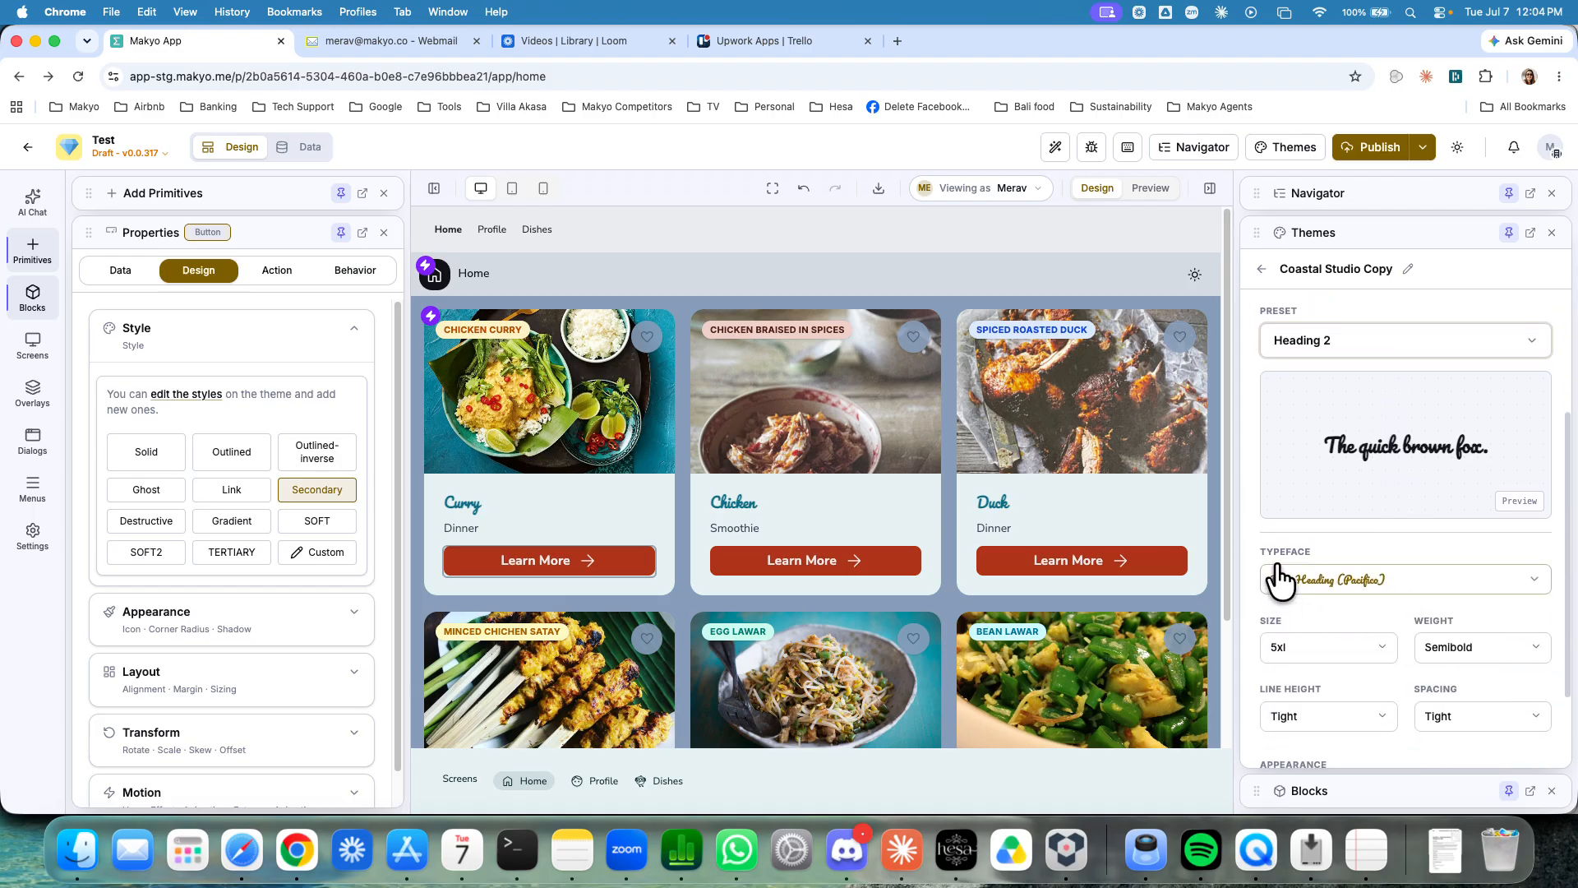
{"action": "left_click", "coordinate": [1323, 580]}
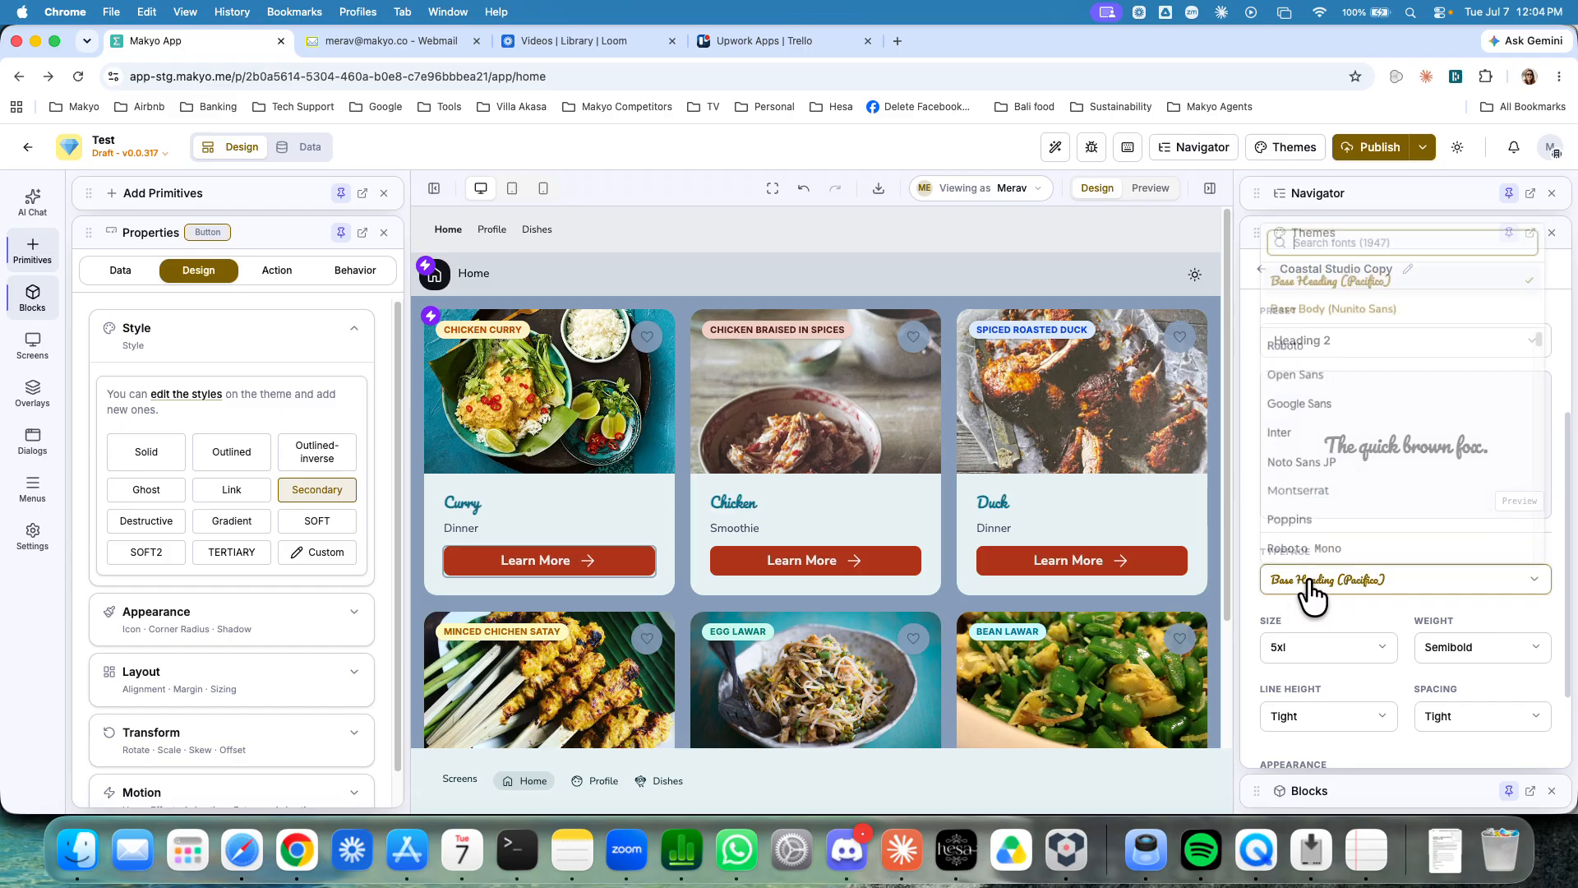
{"action": "left_click", "coordinate": [1322, 275]}
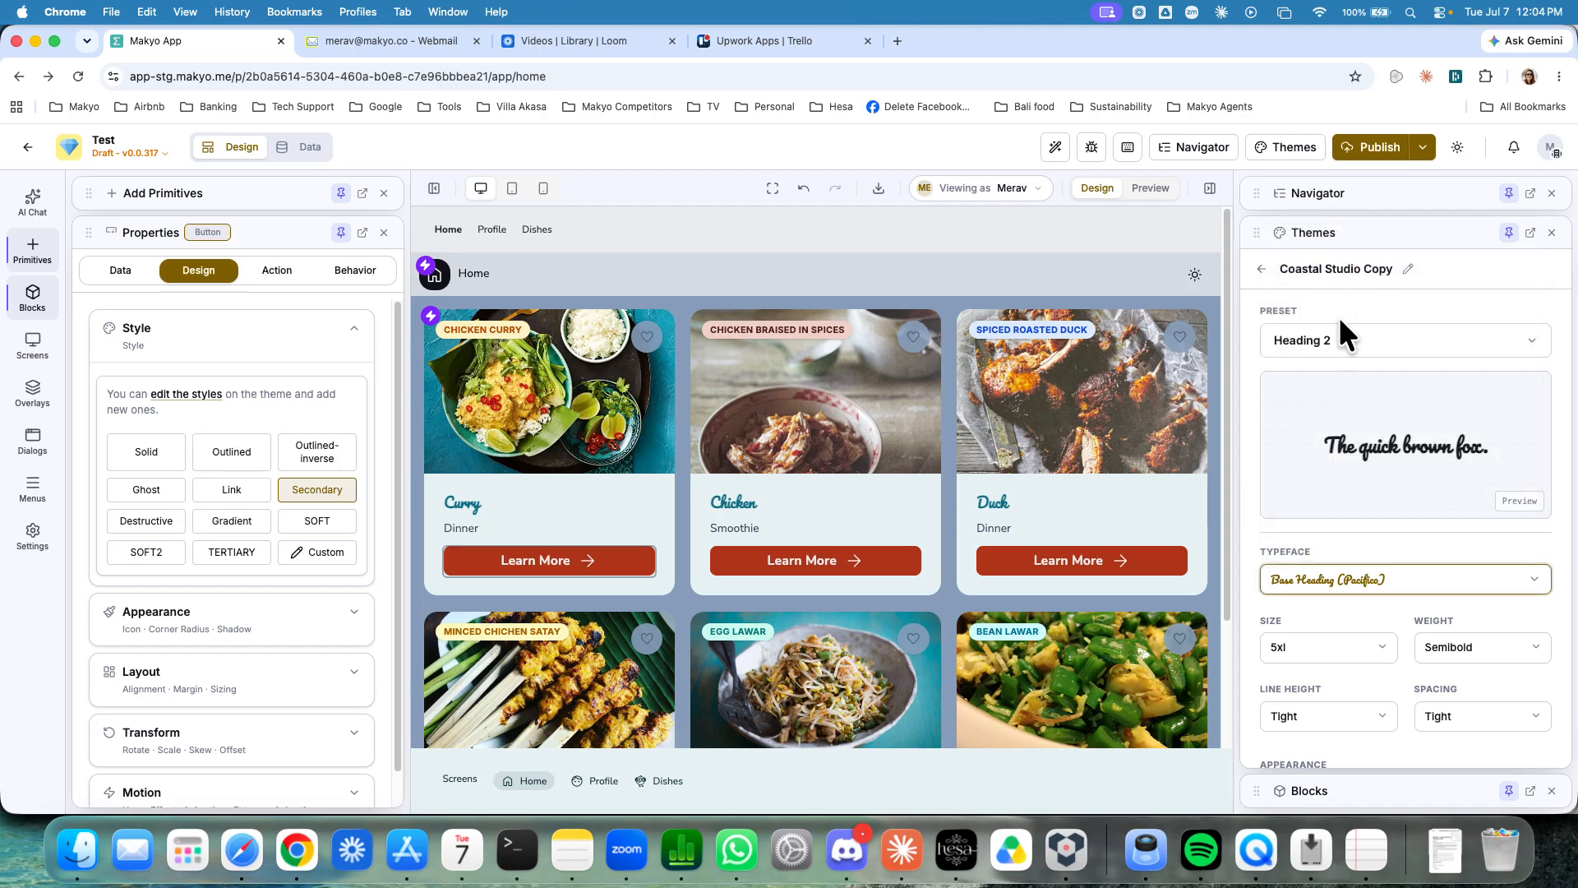
{"action": "scroll", "coordinate": [1351, 432], "scroll_direction": "up", "scroll_amount": 3}
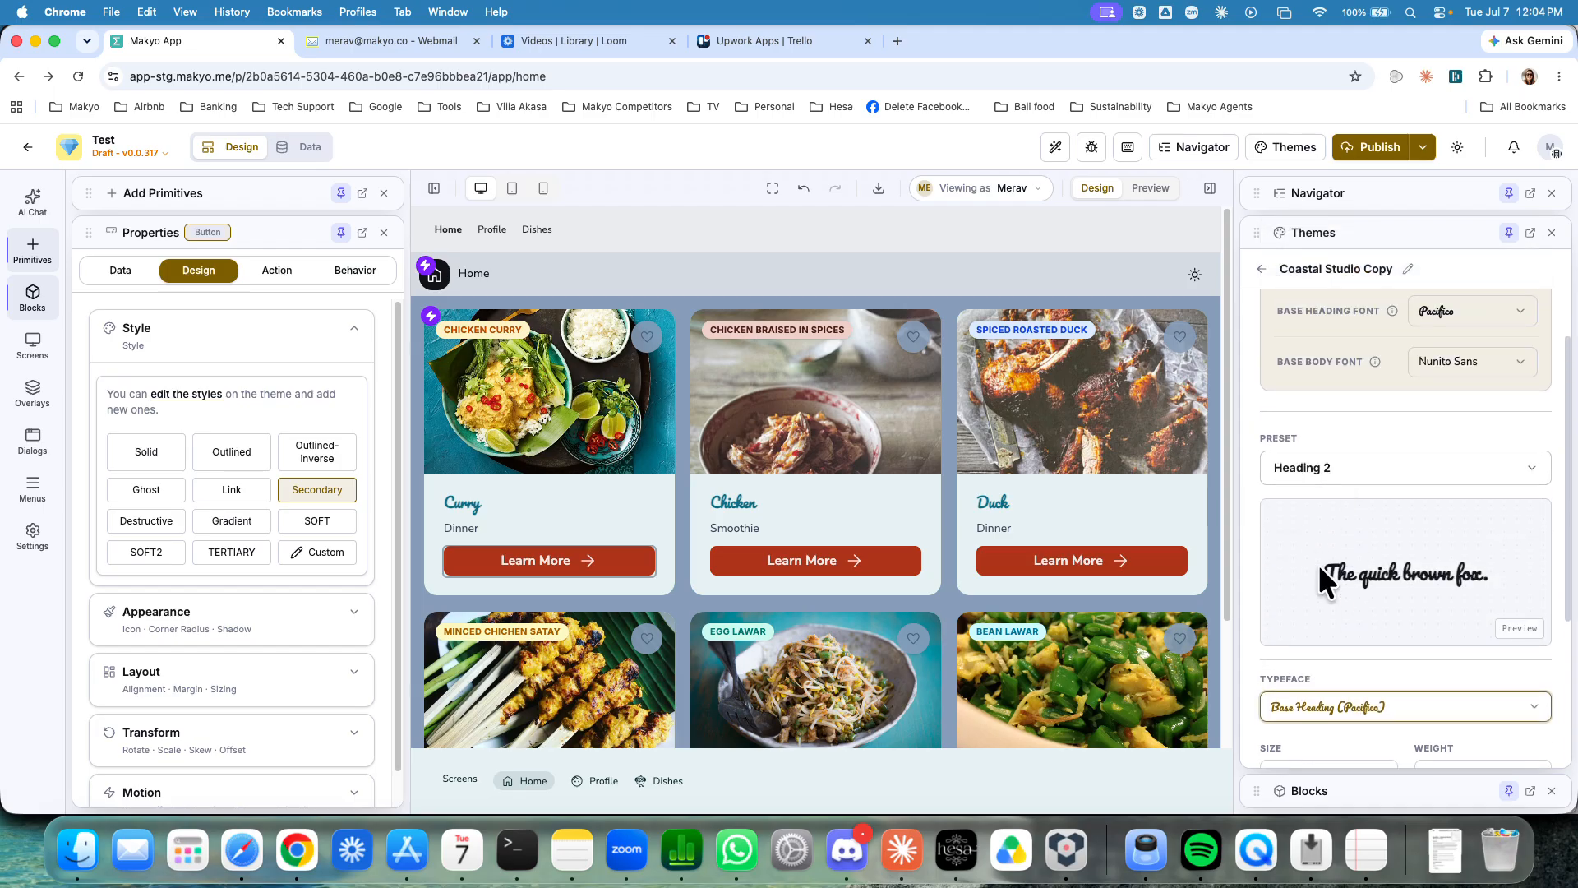
{"action": "scroll", "coordinate": [1370, 568], "scroll_direction": "up", "scroll_amount": 2}
{"action": "scroll", "coordinate": [1353, 584], "scroll_direction": "down", "scroll_amount": 3}
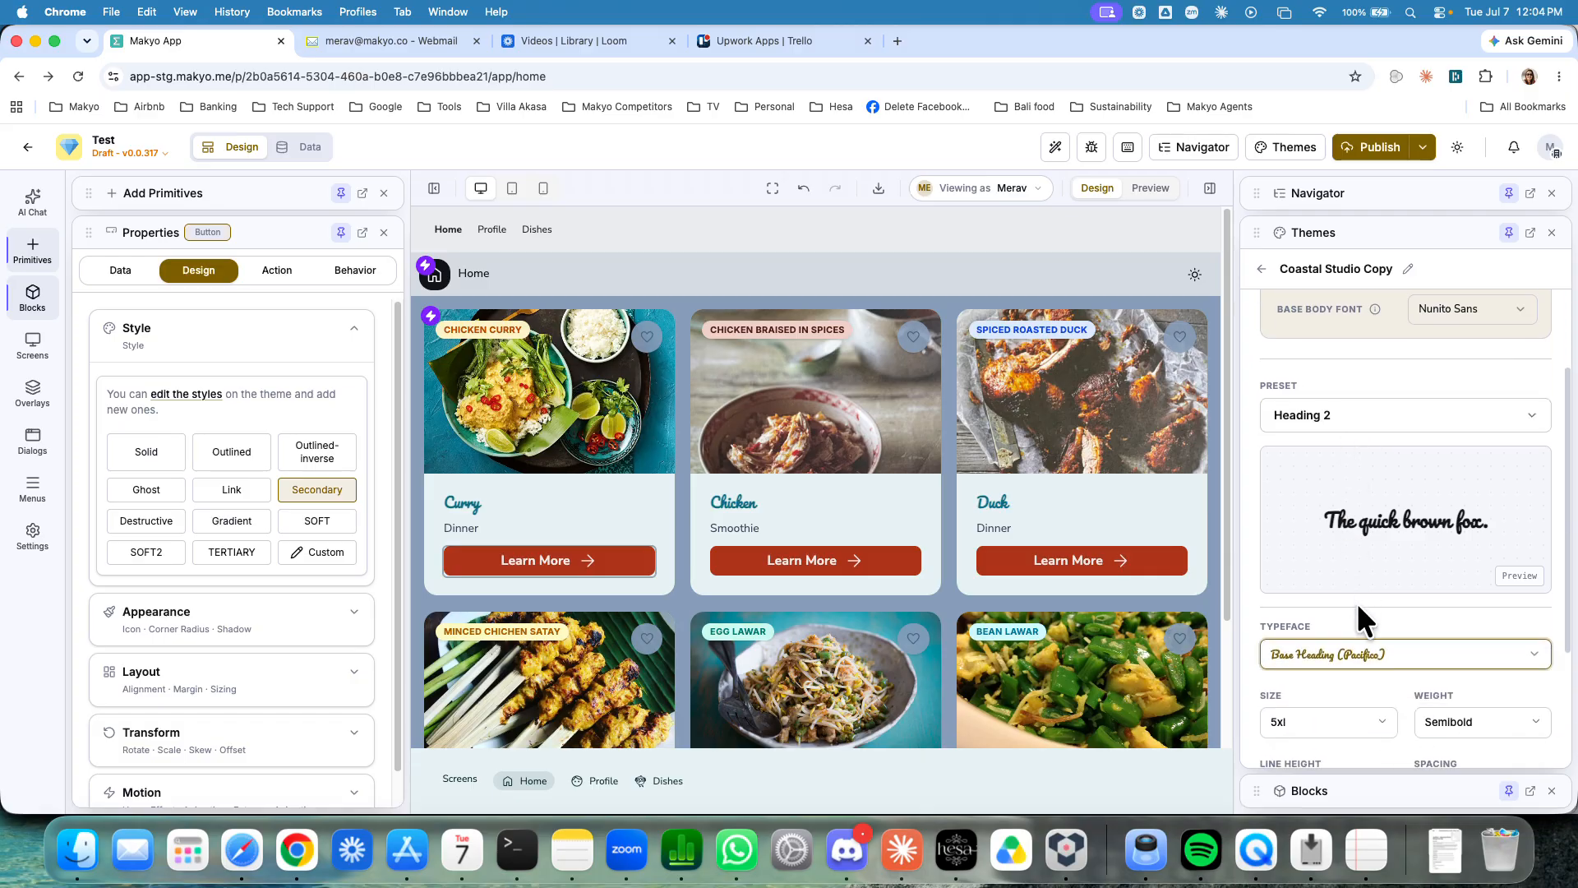
{"action": "left_click", "coordinate": [1323, 653]}
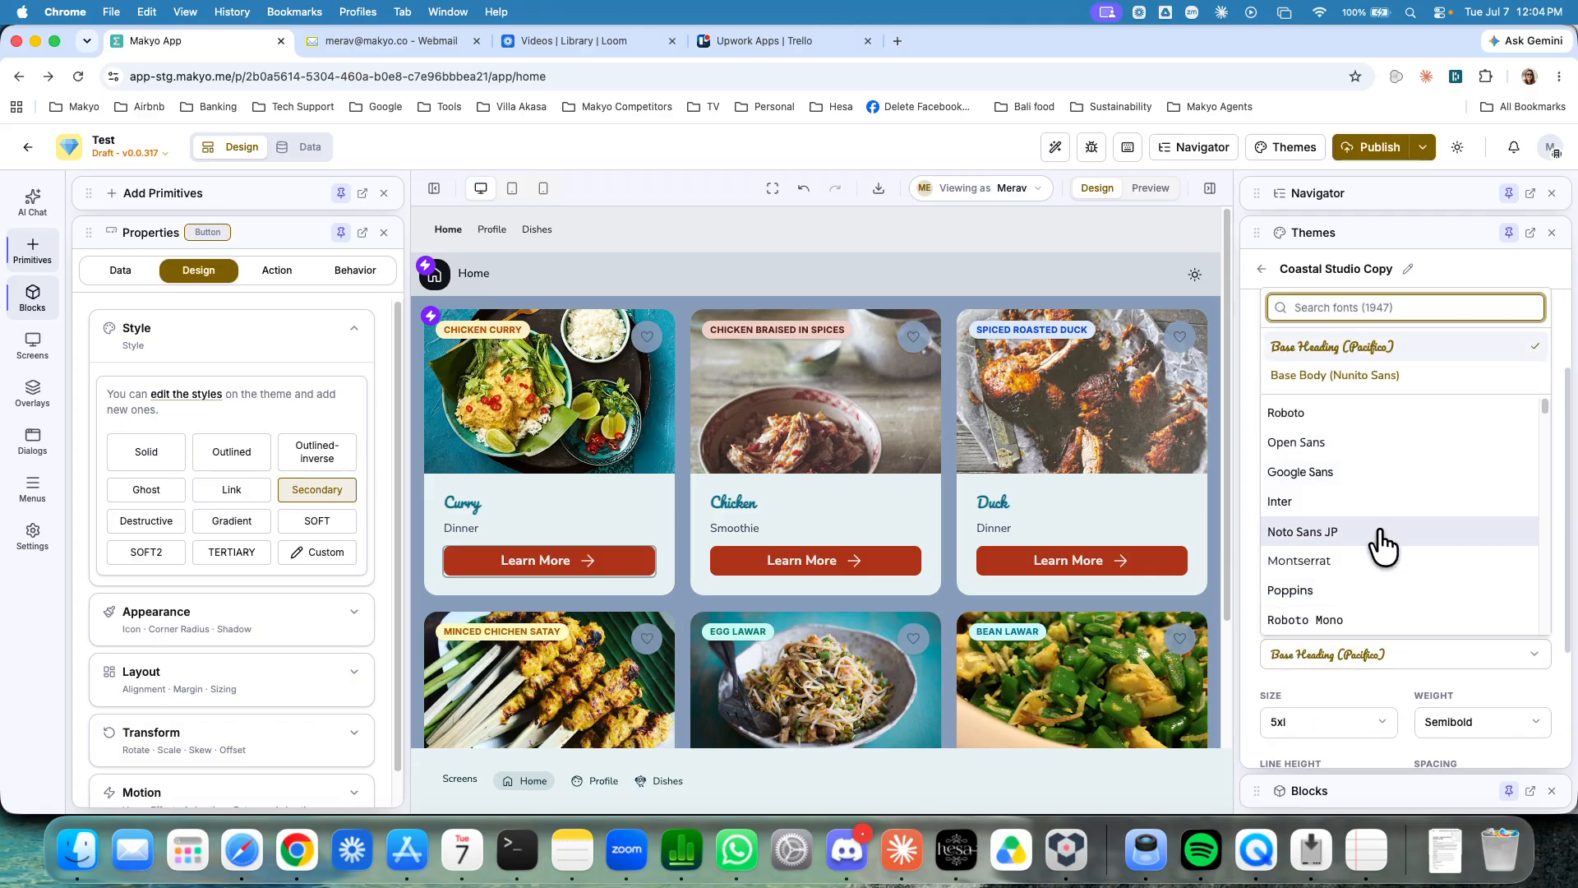
{"action": "left_click", "coordinate": [1330, 473]}
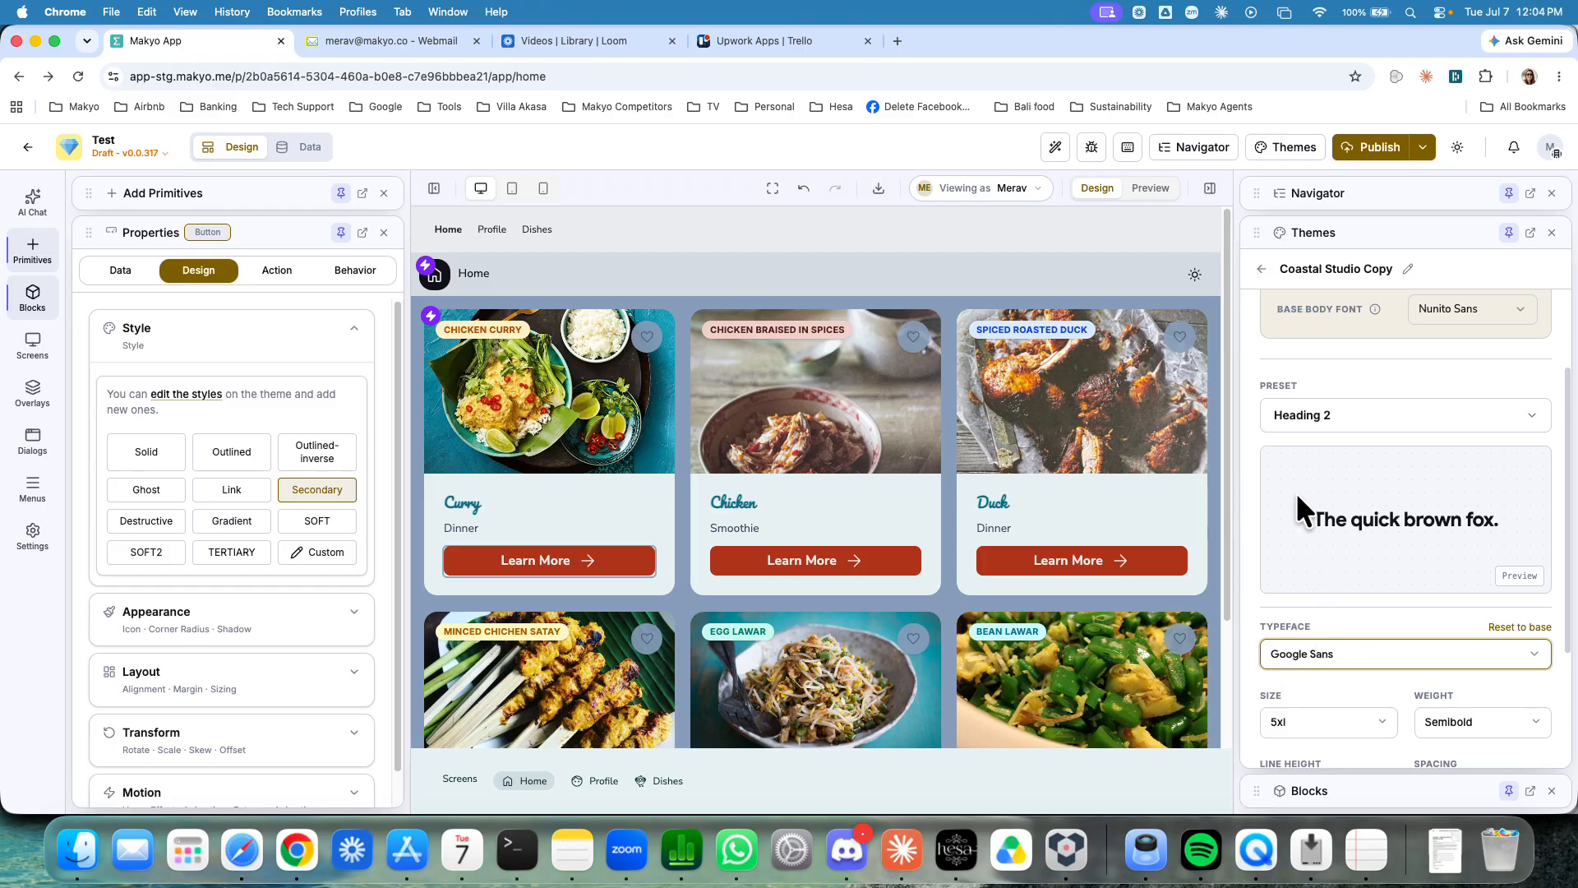
Step: View the list of typography presets and set the Heading 2 preset's appearance to all uppercase
{"action": "left_click", "coordinate": [1336, 415]}
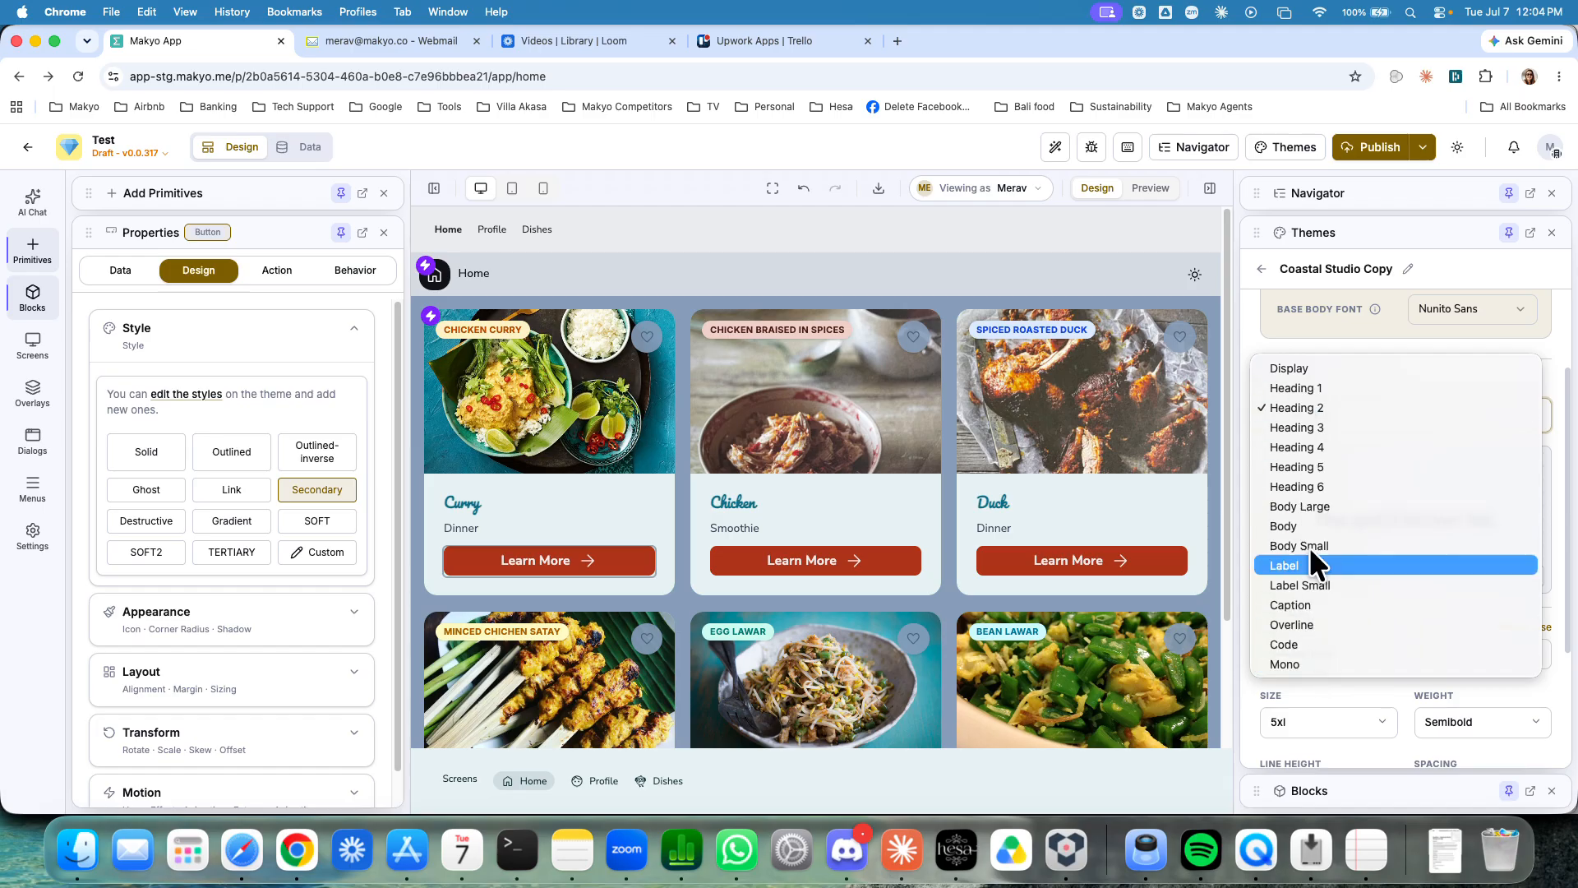
{"action": "left_click", "coordinate": [1247, 334]}
{"action": "scroll", "coordinate": [1350, 523], "scroll_direction": "down", "scroll_amount": 3}
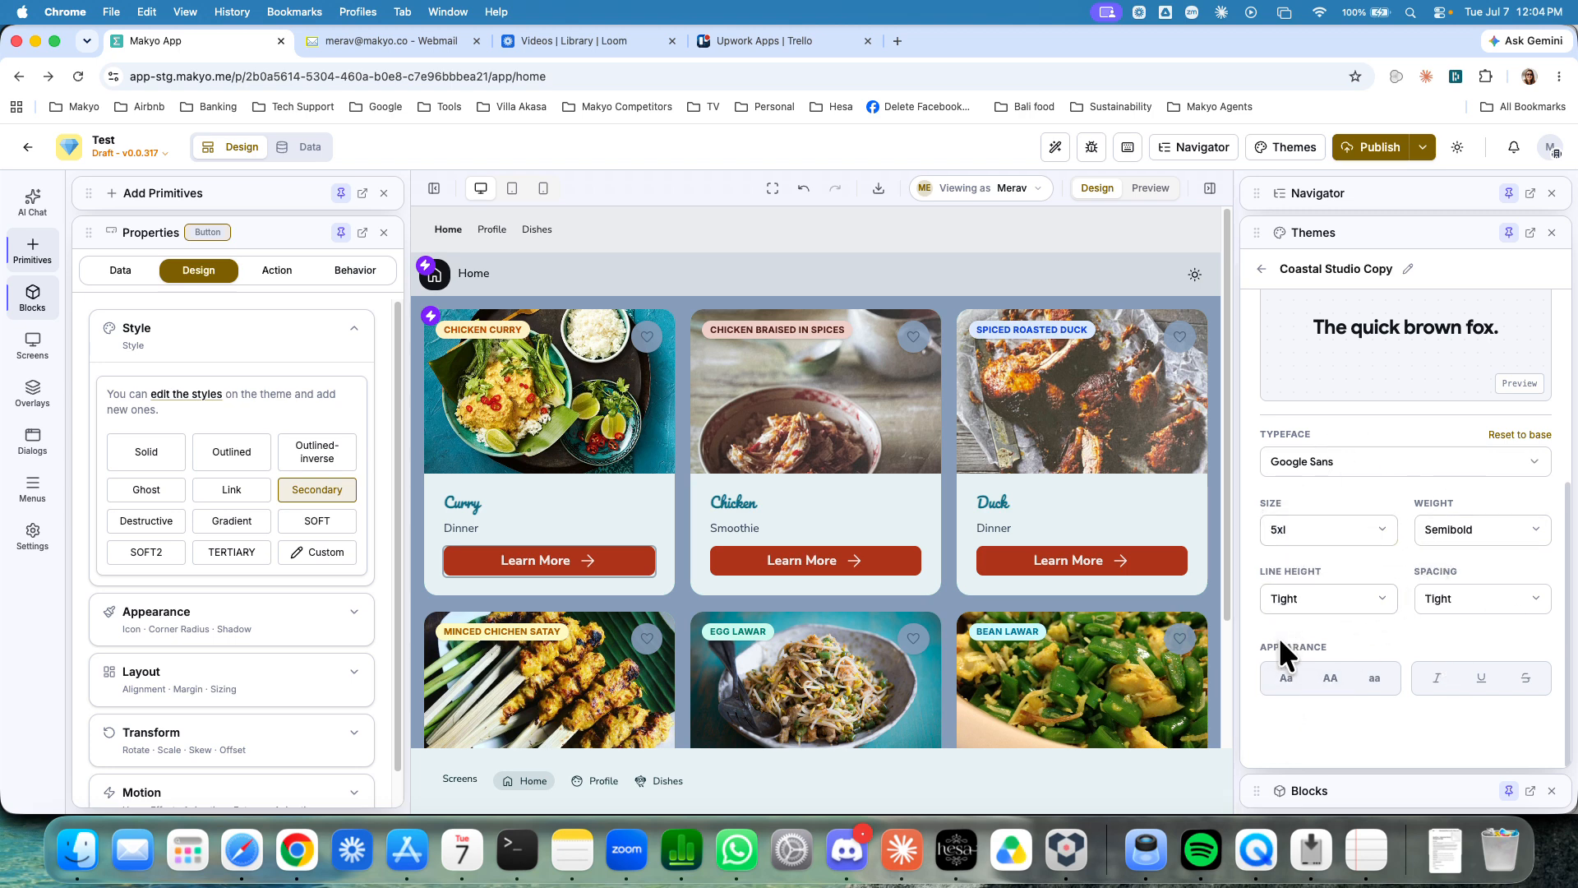
{"action": "left_click", "coordinate": [1327, 678]}
{"action": "scroll", "coordinate": [1431, 436], "scroll_direction": "up", "scroll_amount": 5}
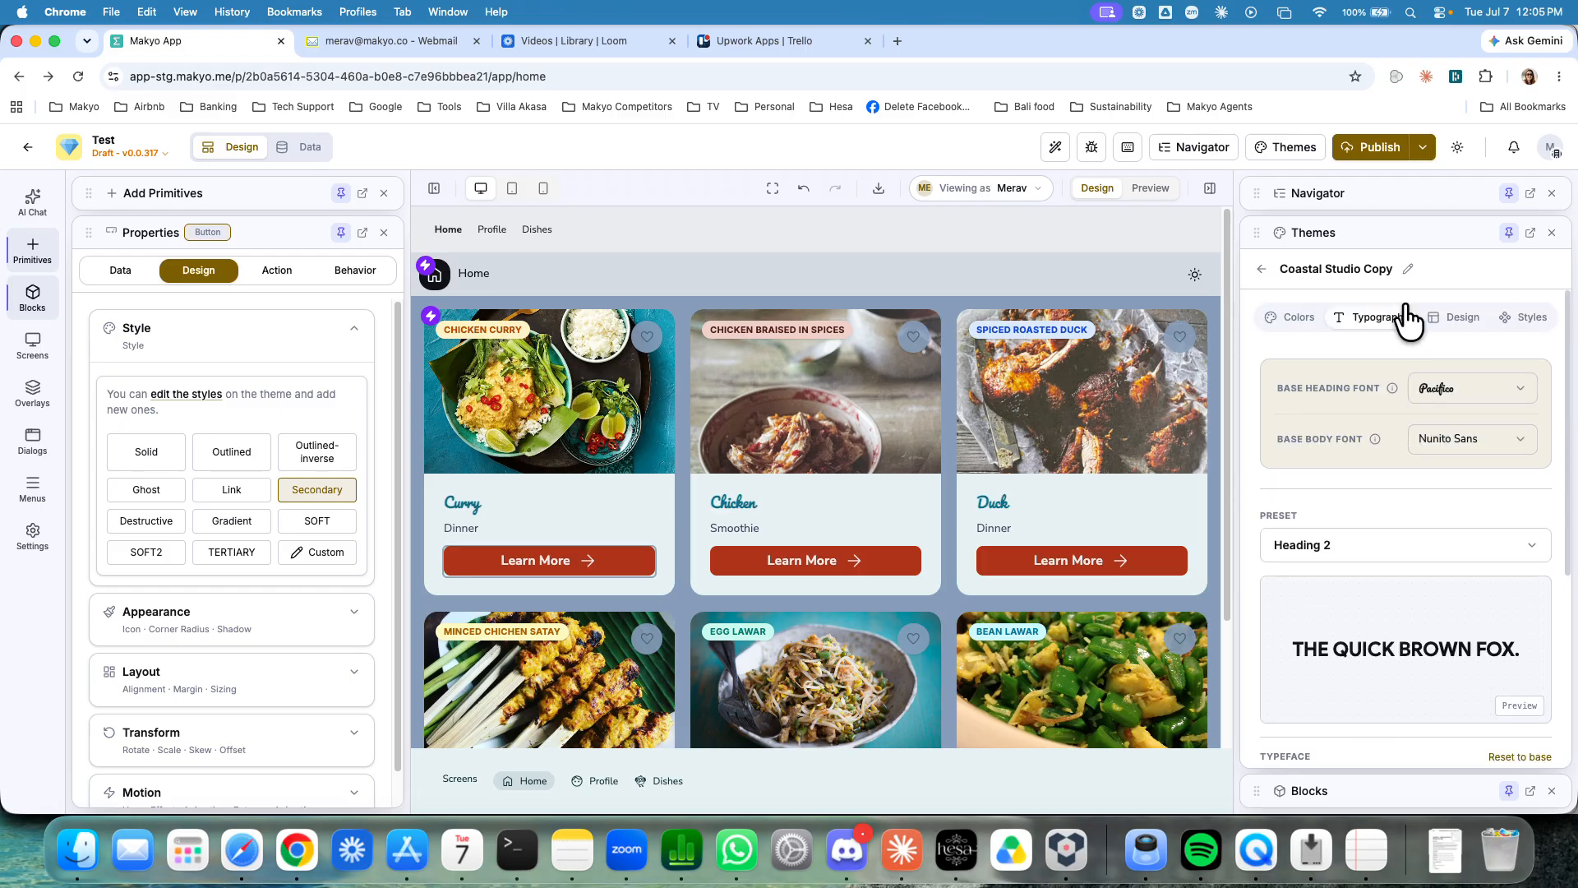
Step: Compare the Compact, Normal and Roomy densities in the theme's design settings, and set the density to Compact
{"action": "left_click", "coordinate": [1452, 328]}
{"action": "left_click", "coordinate": [1340, 376]}
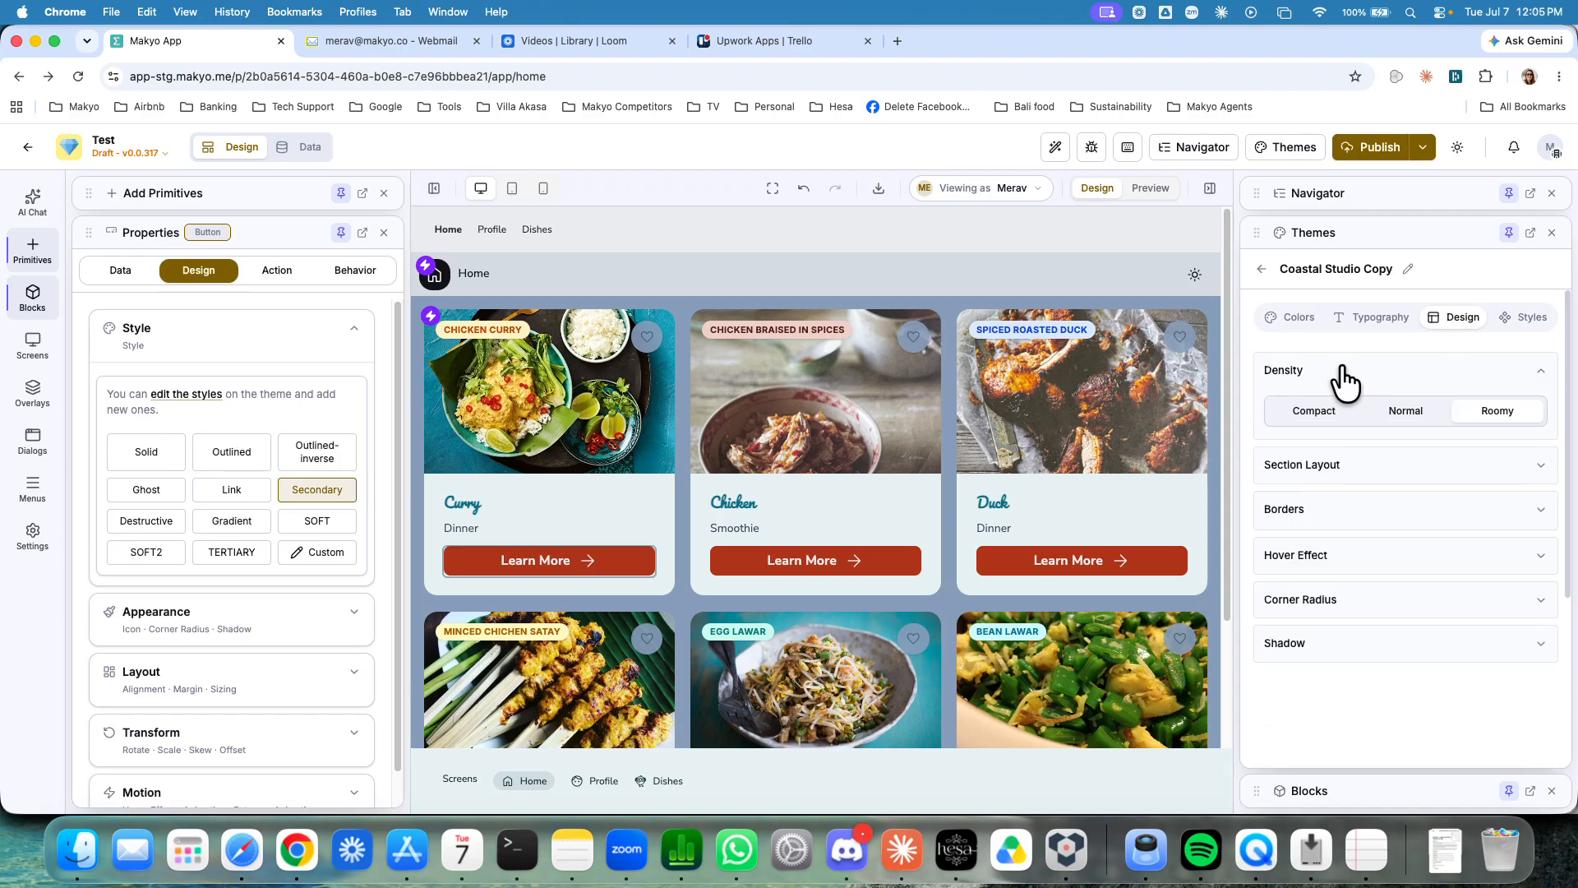
{"action": "left_click", "coordinate": [1295, 402]}
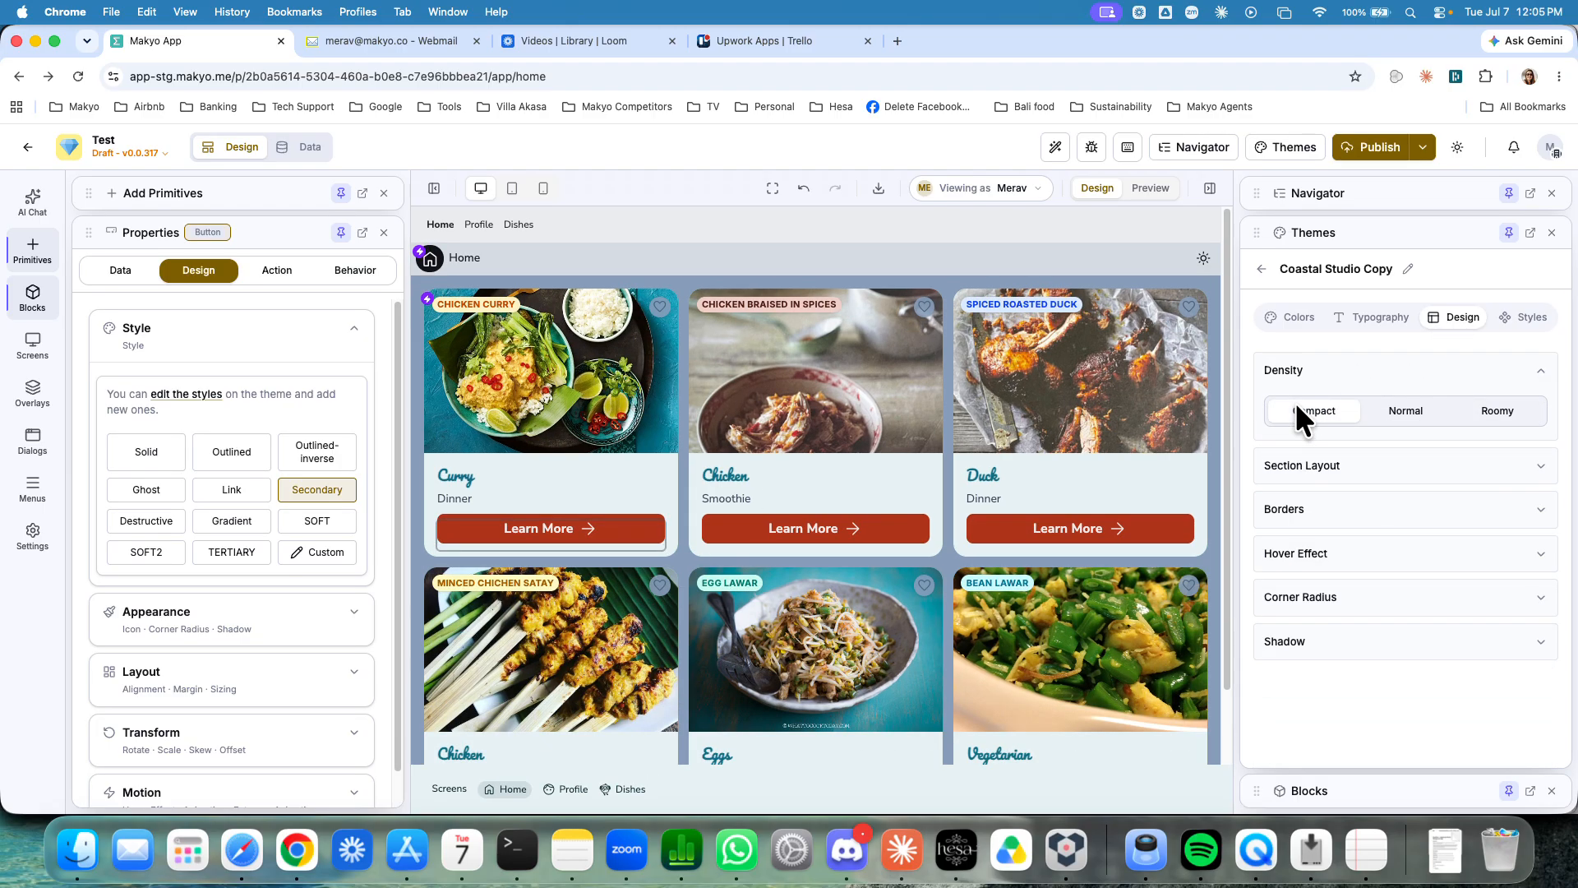
{"action": "left_click", "coordinate": [1403, 409]}
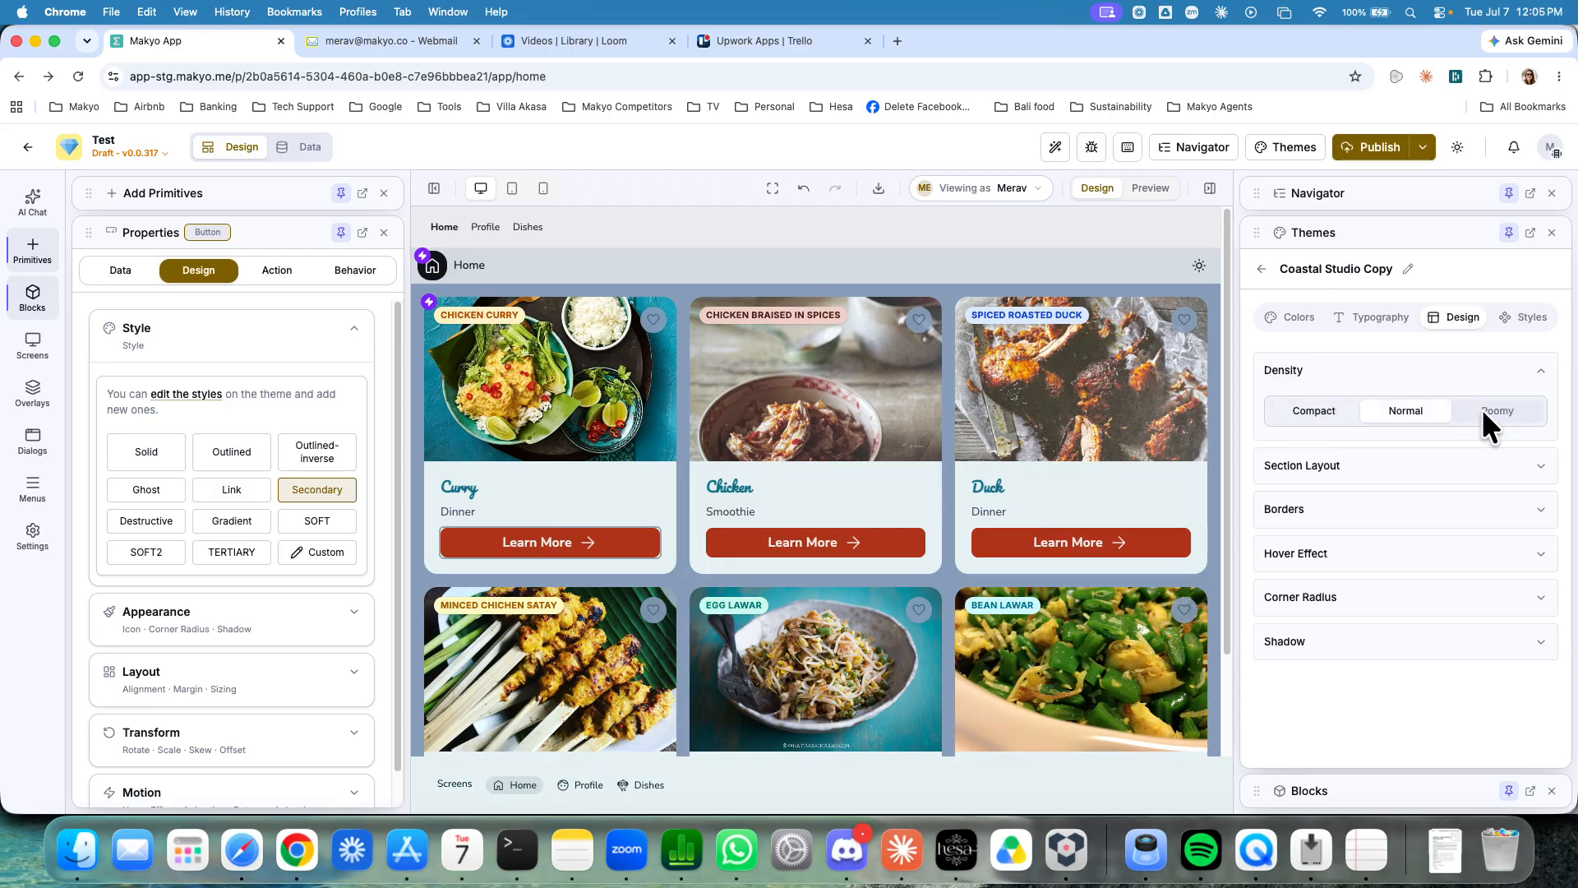
{"action": "left_click", "coordinate": [1485, 408]}
{"action": "left_click", "coordinate": [1389, 412]}
{"action": "left_click", "coordinate": [1326, 408]}
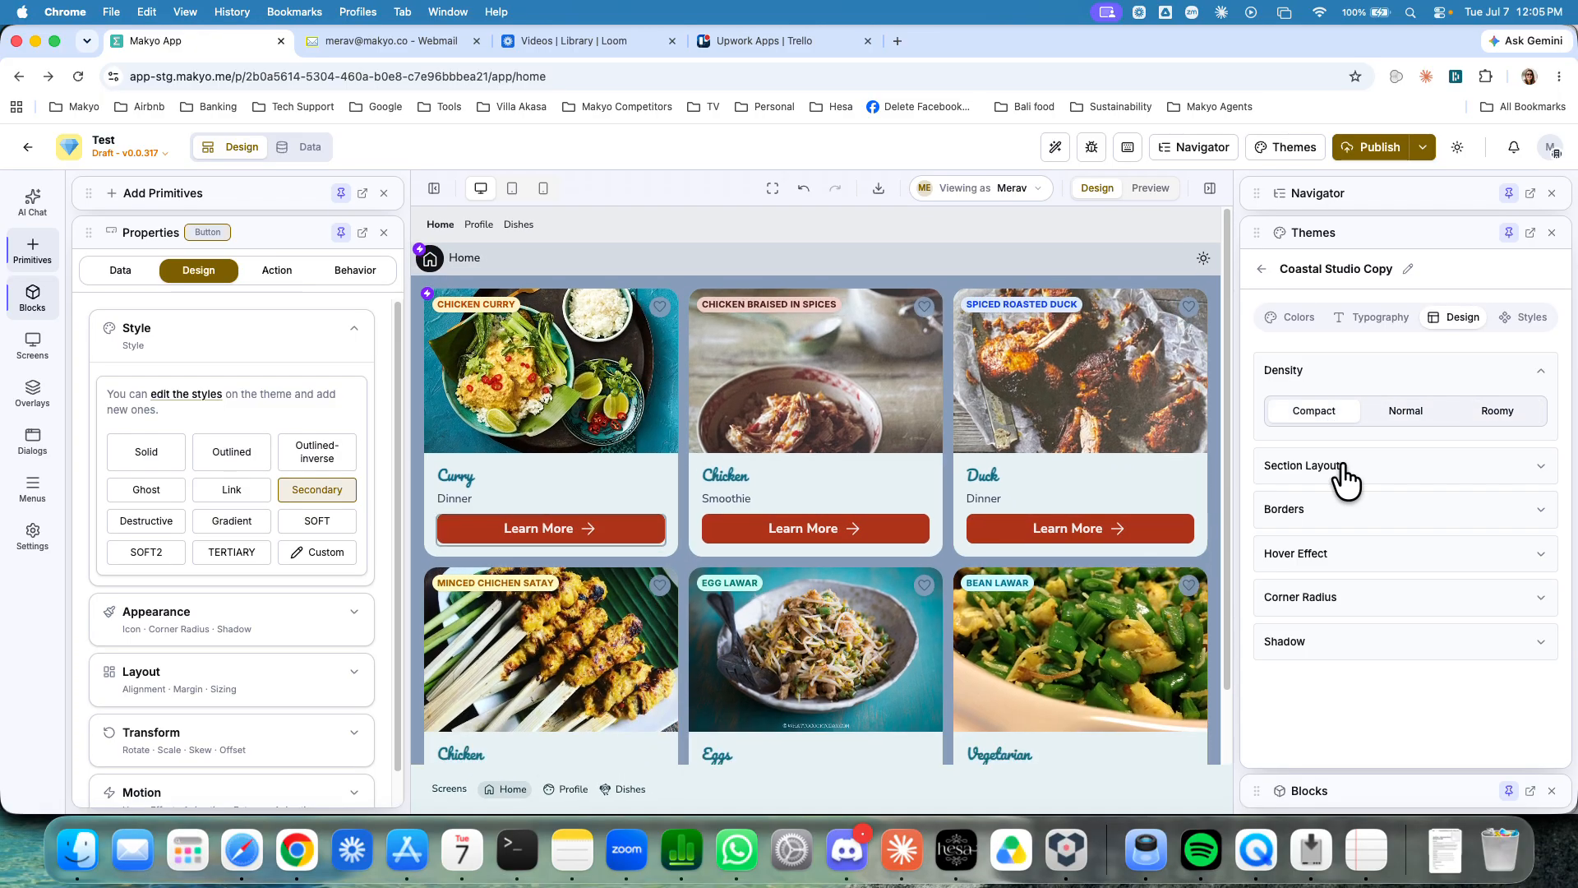
Step: View the section layout's content max width setting, and set the theme's border style to Dotted
{"action": "left_click", "coordinate": [1345, 475]}
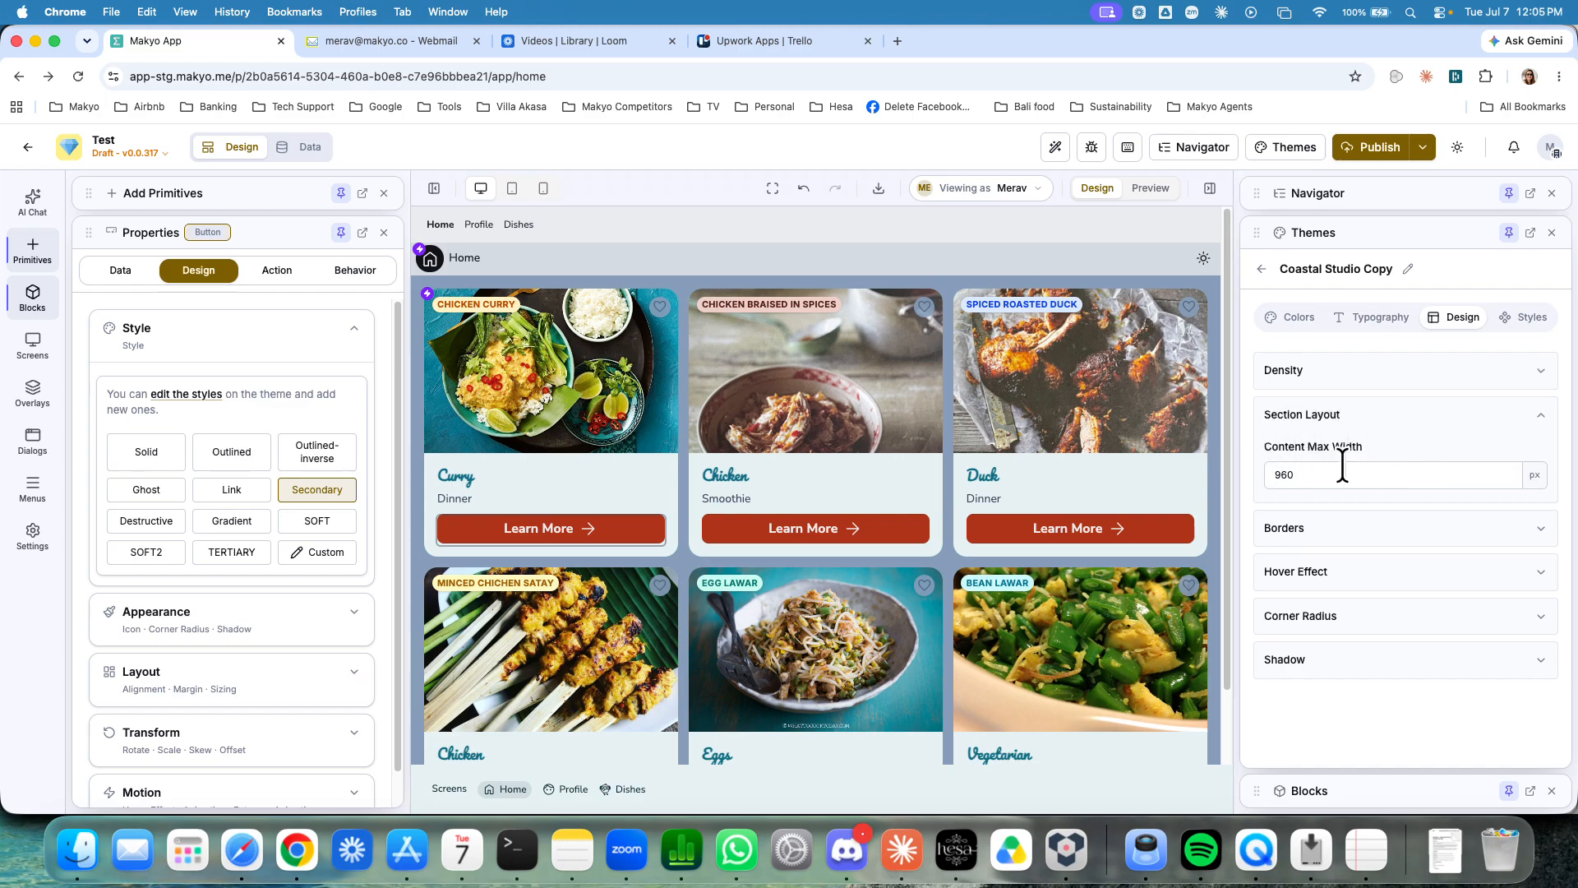
{"action": "left_click", "coordinate": [1344, 530]}
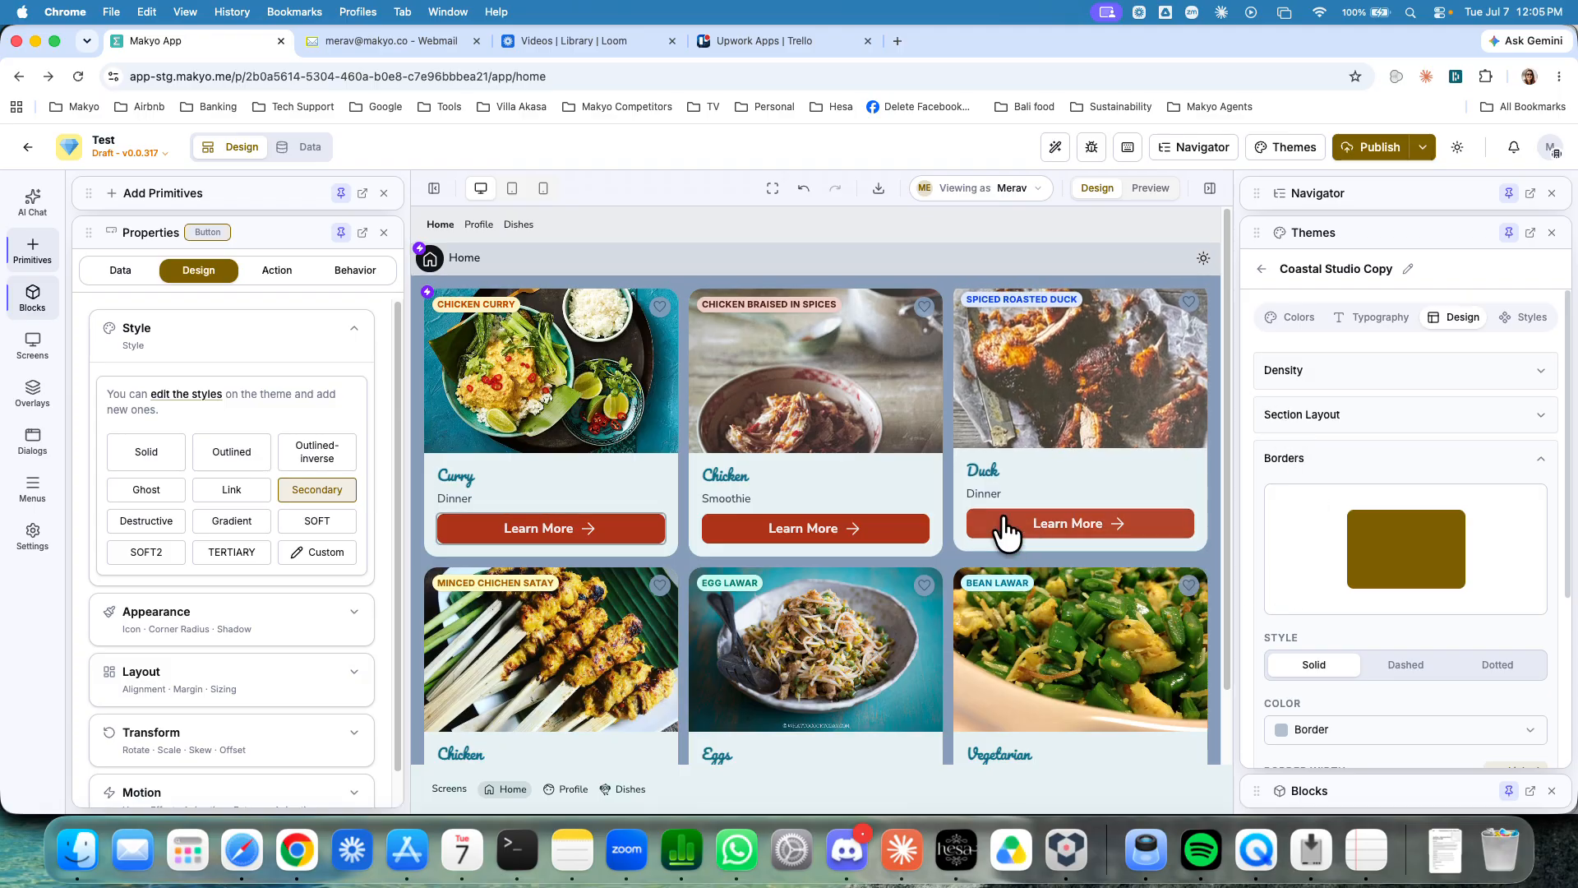
{"action": "scroll", "coordinate": [1289, 527], "scroll_direction": "down", "scroll_amount": 2}
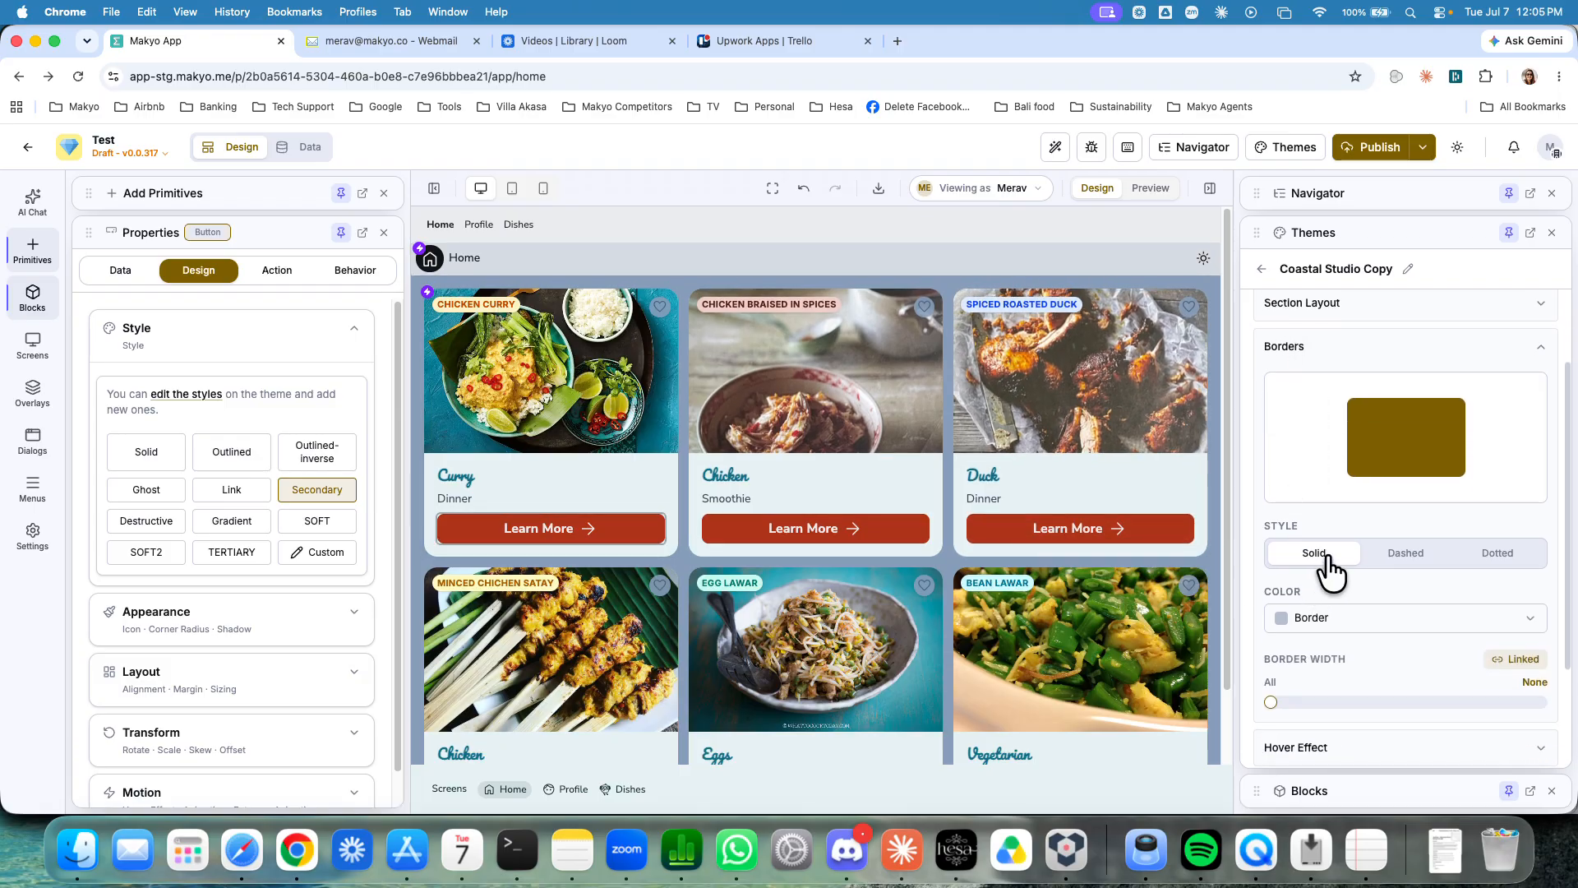
{"action": "left_click", "coordinate": [1400, 559]}
{"action": "left_click", "coordinate": [1466, 563]}
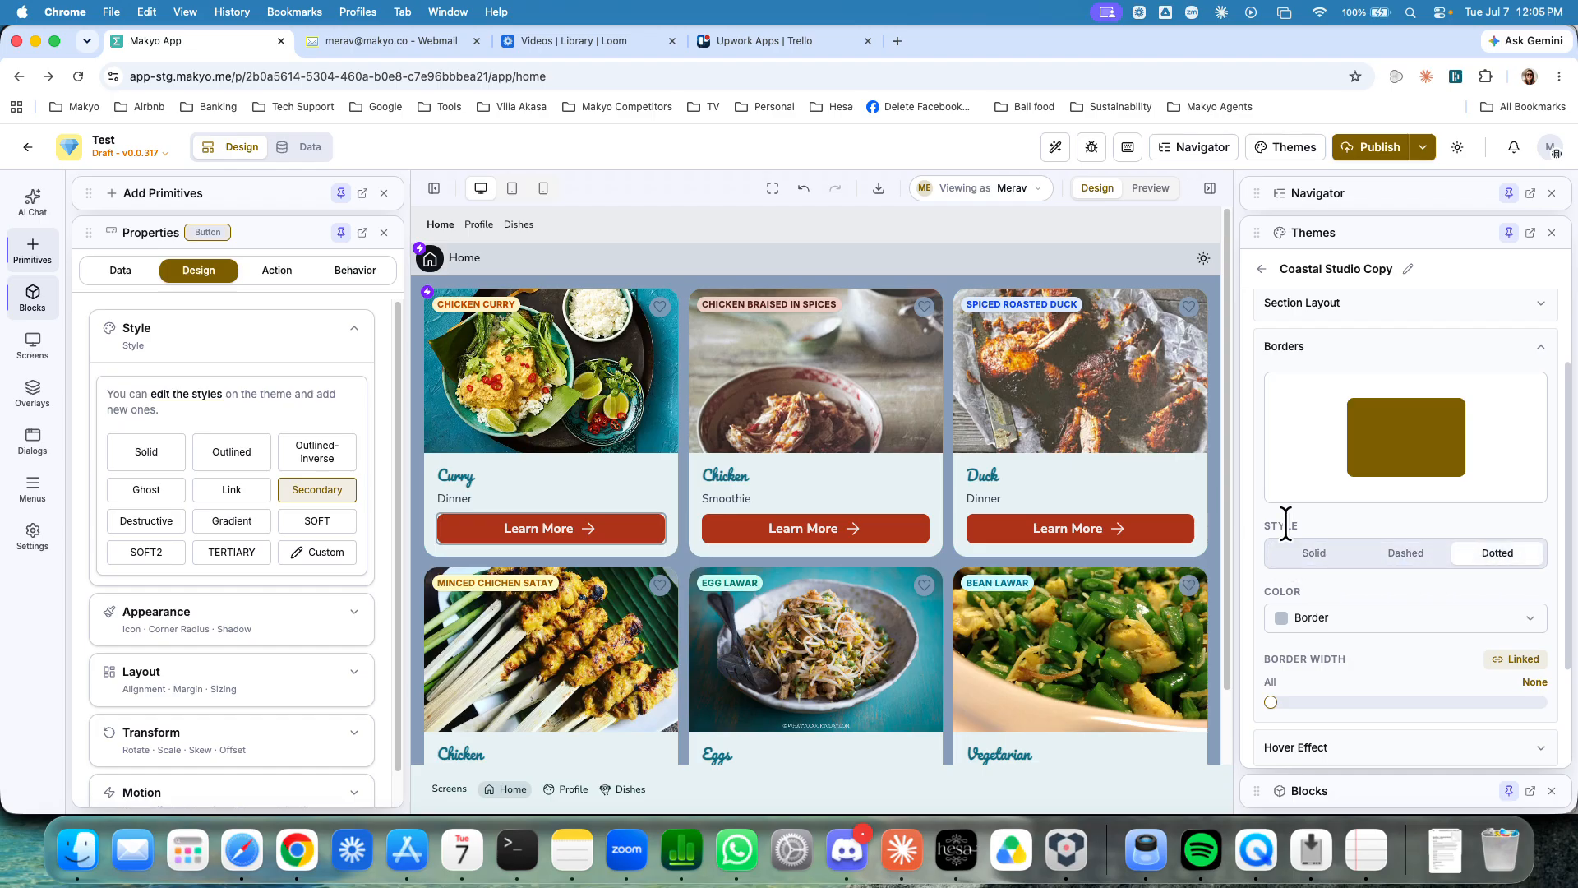
{"action": "scroll", "coordinate": [1305, 413], "scroll_direction": "down", "scroll_amount": 2}
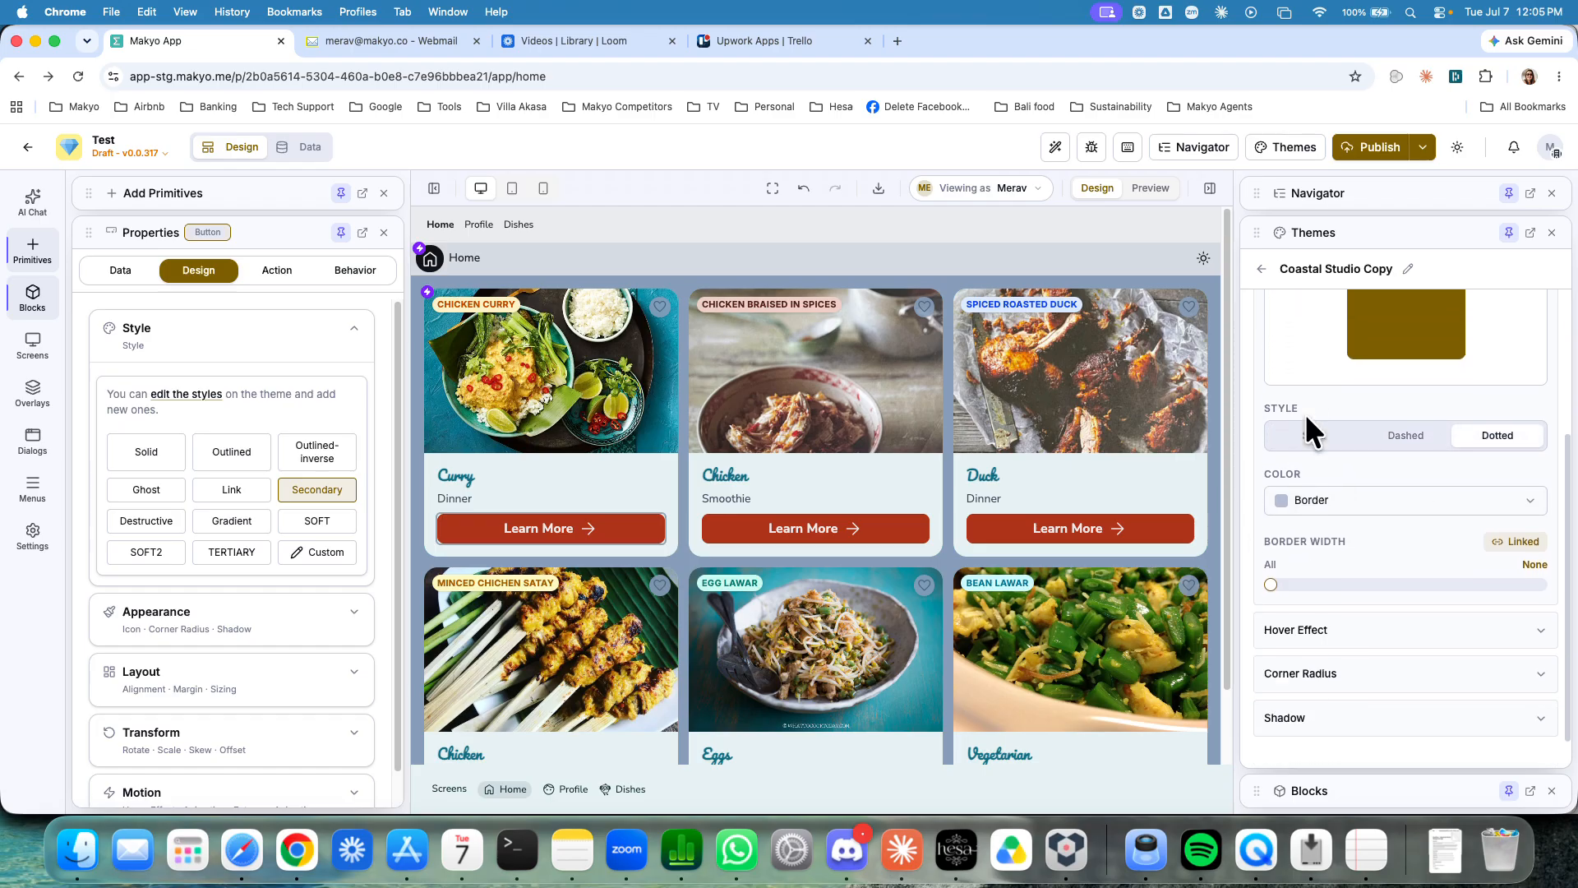
Step: View the theme's hover effect and corner radius settings, and set its shadow size to None
{"action": "left_click", "coordinate": [1310, 602]}
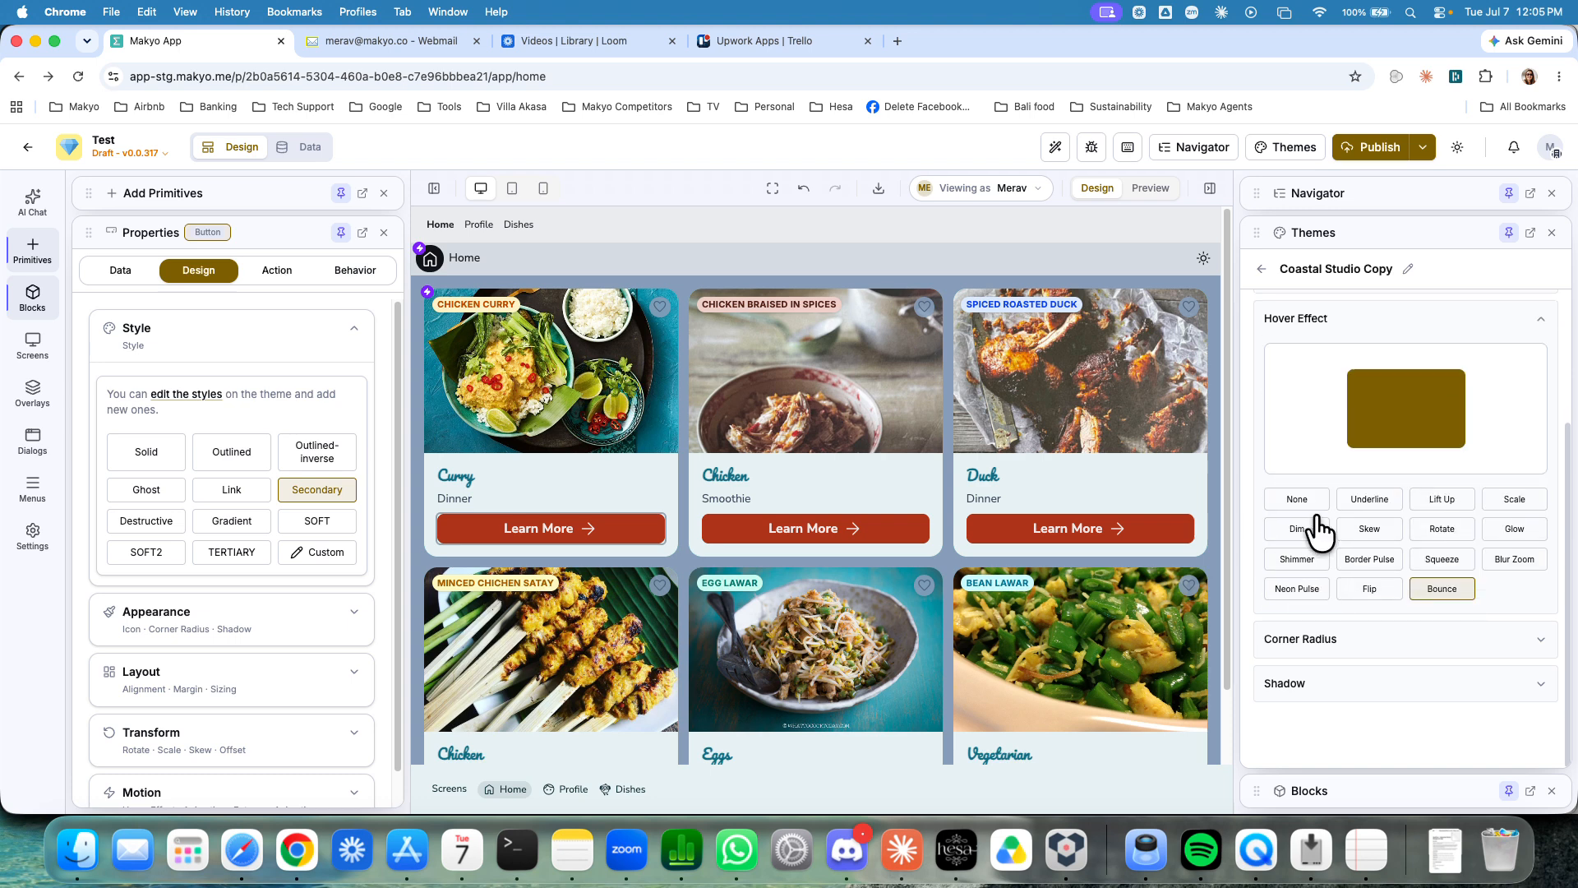
{"action": "left_click", "coordinate": [1329, 641]}
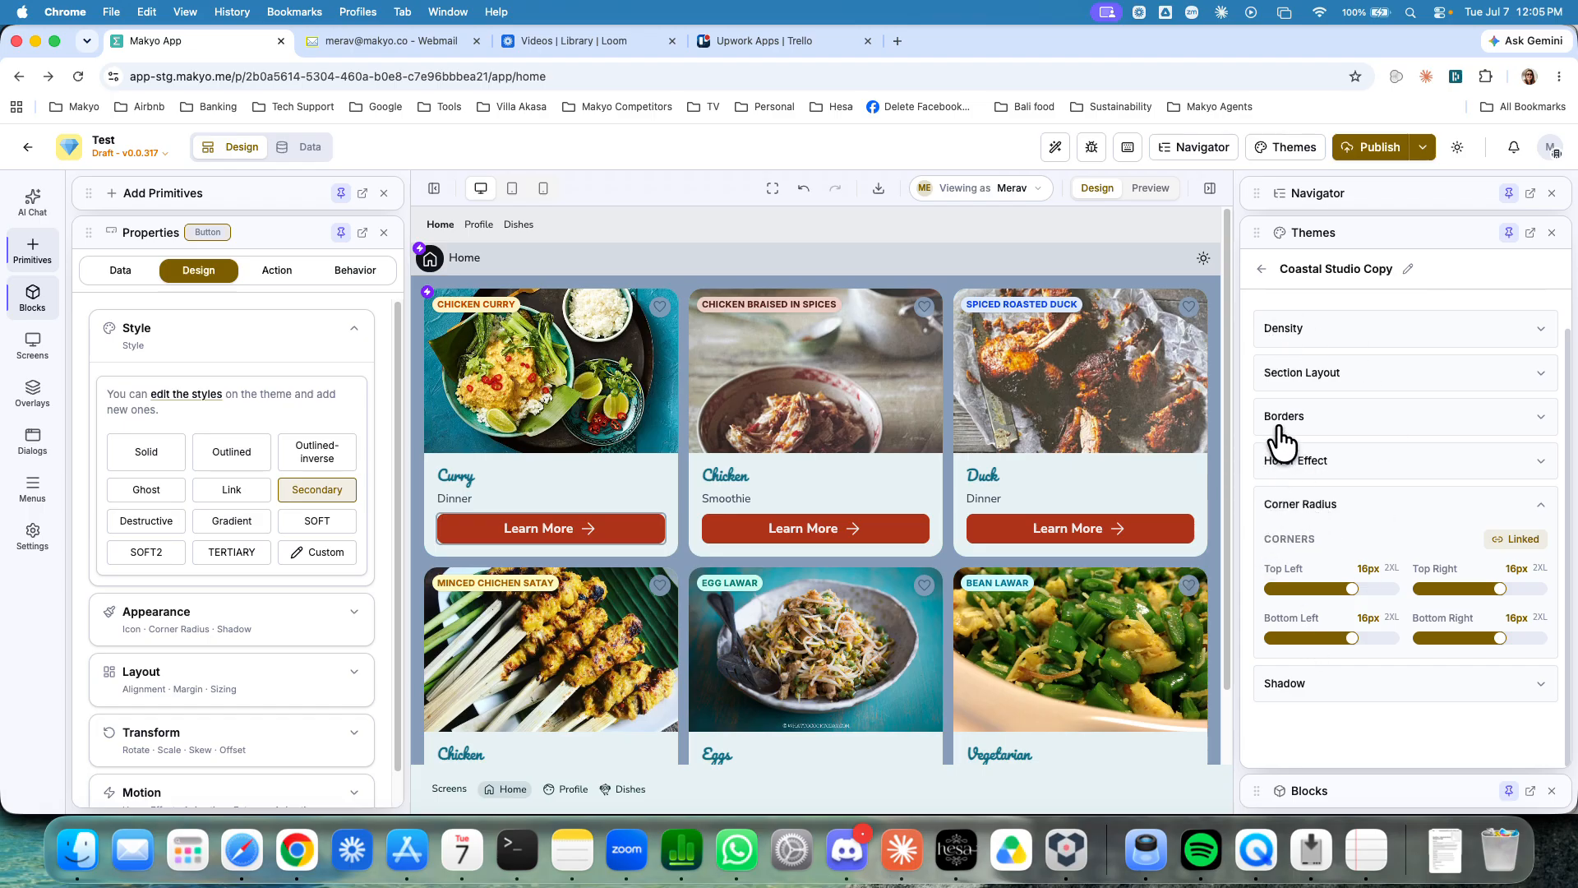
{"action": "left_click", "coordinate": [1282, 695]}
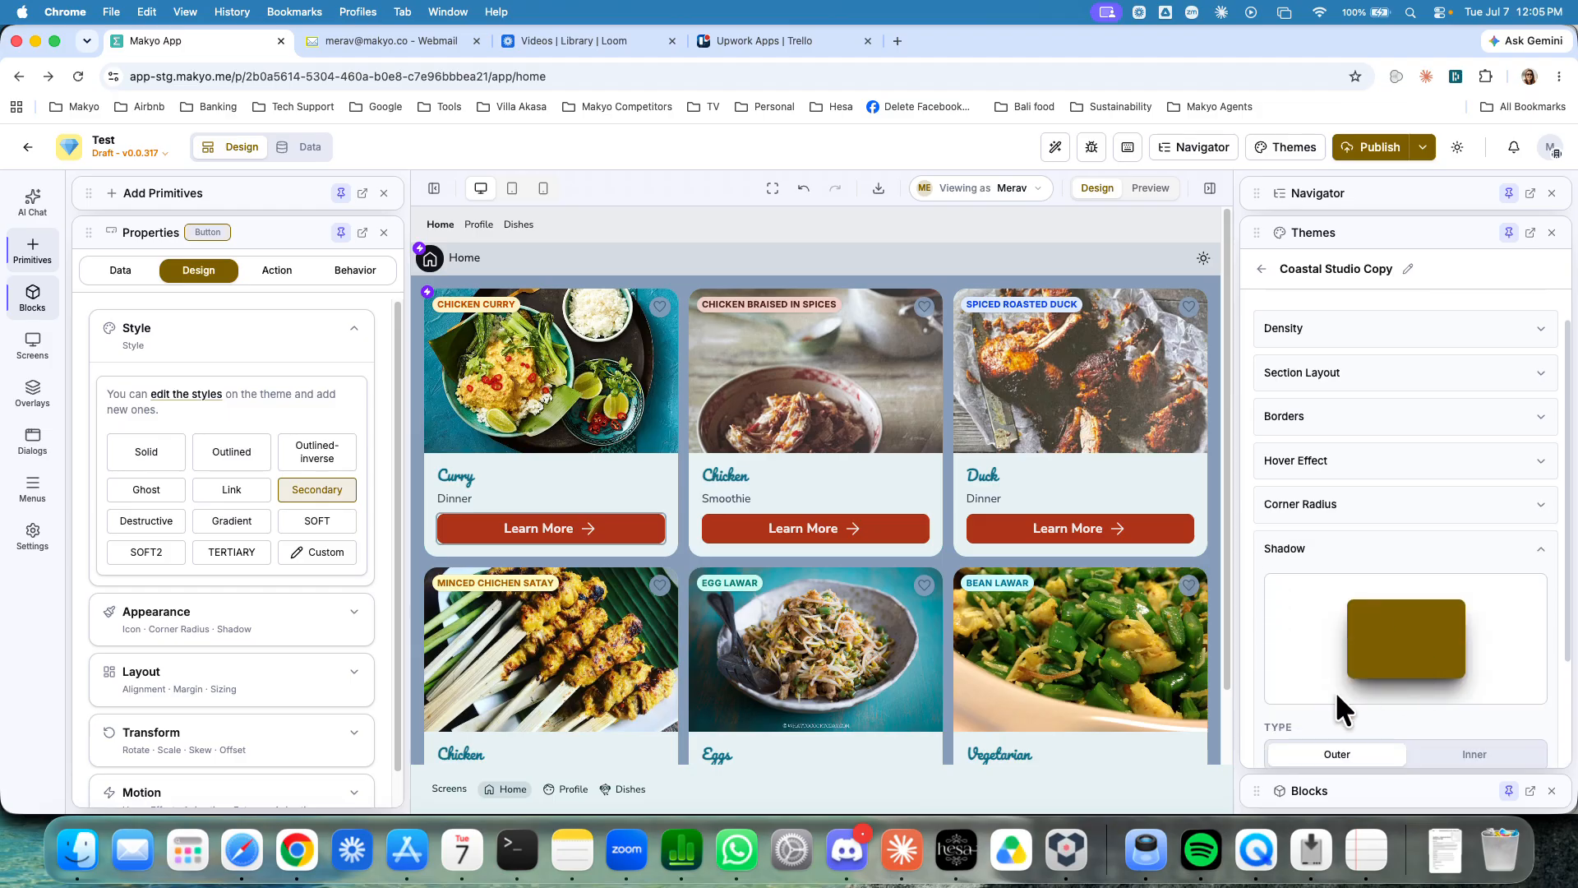
{"action": "scroll", "coordinate": [1328, 691], "scroll_direction": "down", "scroll_amount": 3}
{"action": "left_click", "coordinate": [1292, 672]}
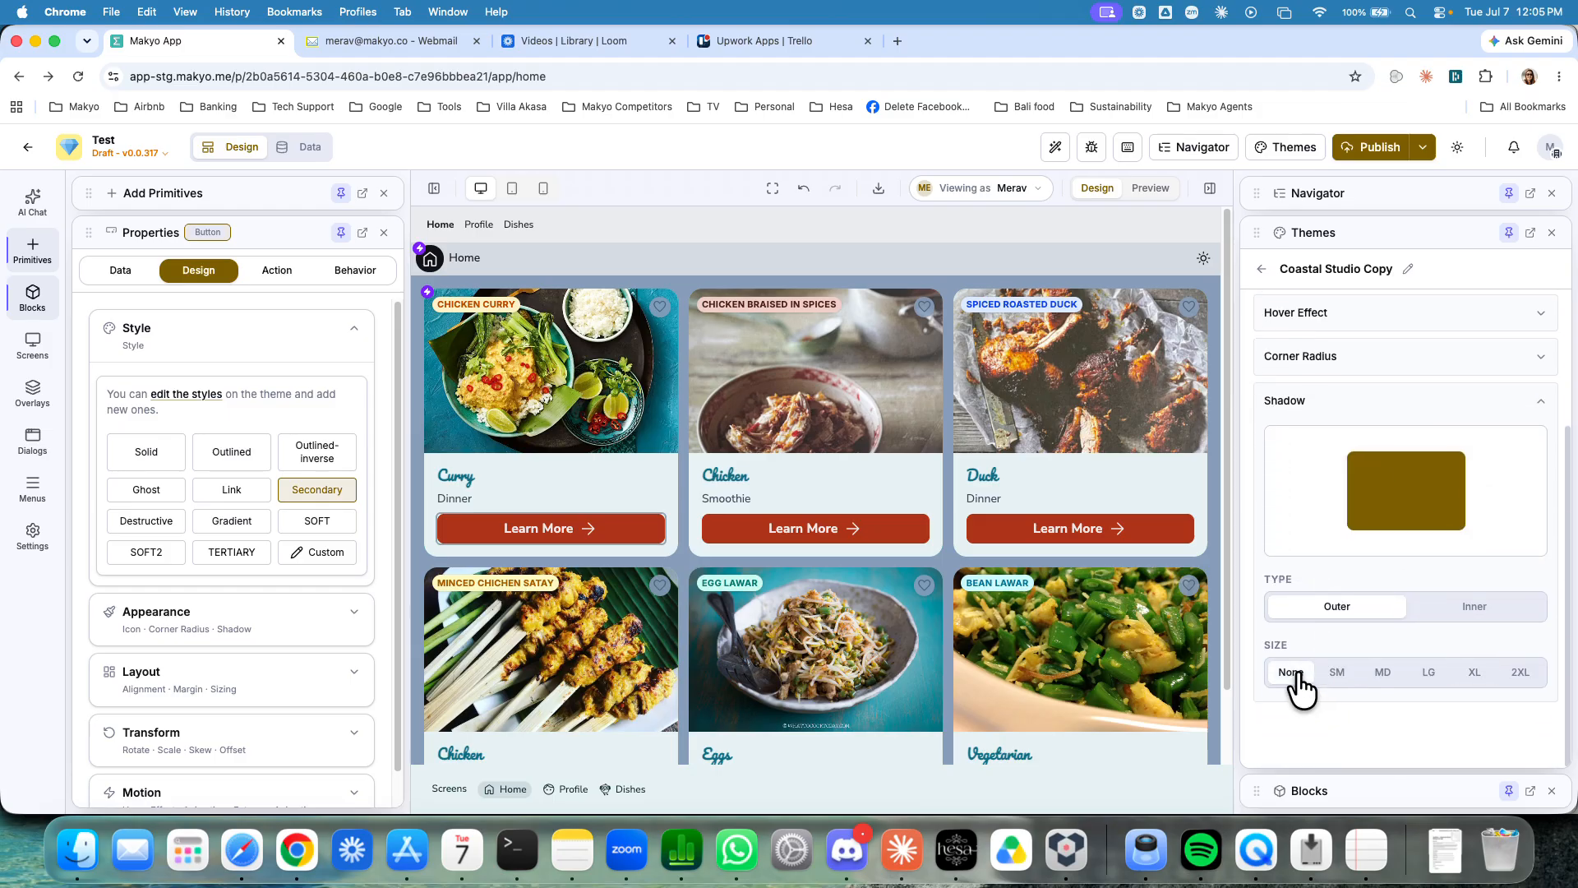
Step: Look over the theme's component style categories, and check the theme import option from the theme list
{"action": "scroll", "coordinate": [1473, 374], "scroll_direction": "up", "scroll_amount": 5}
{"action": "left_click", "coordinate": [1523, 318]}
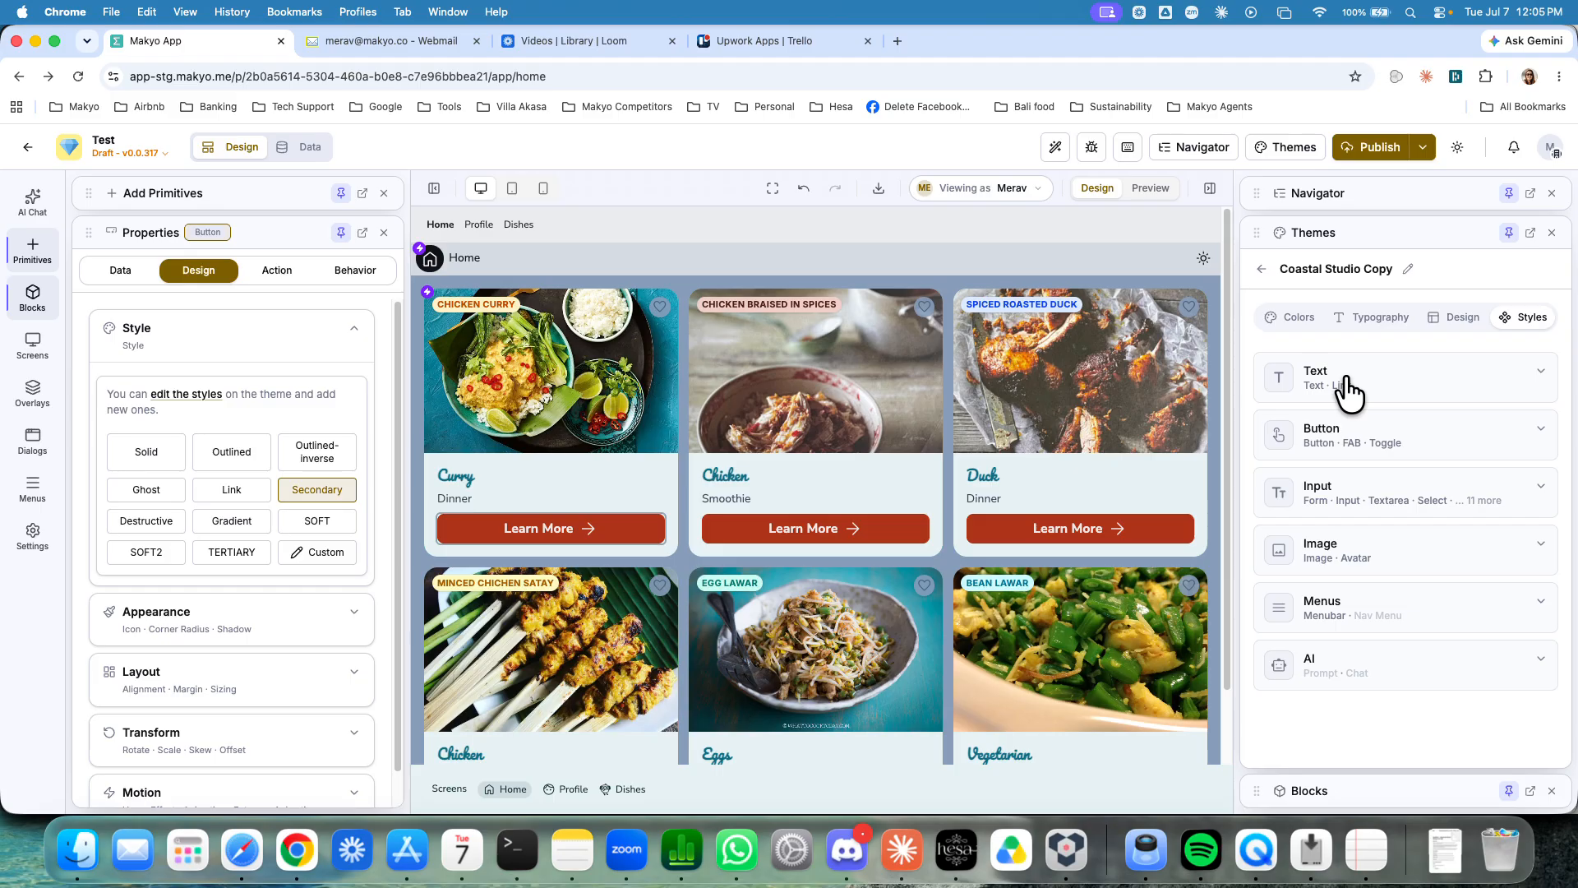
{"action": "left_click", "coordinate": [1258, 268]}
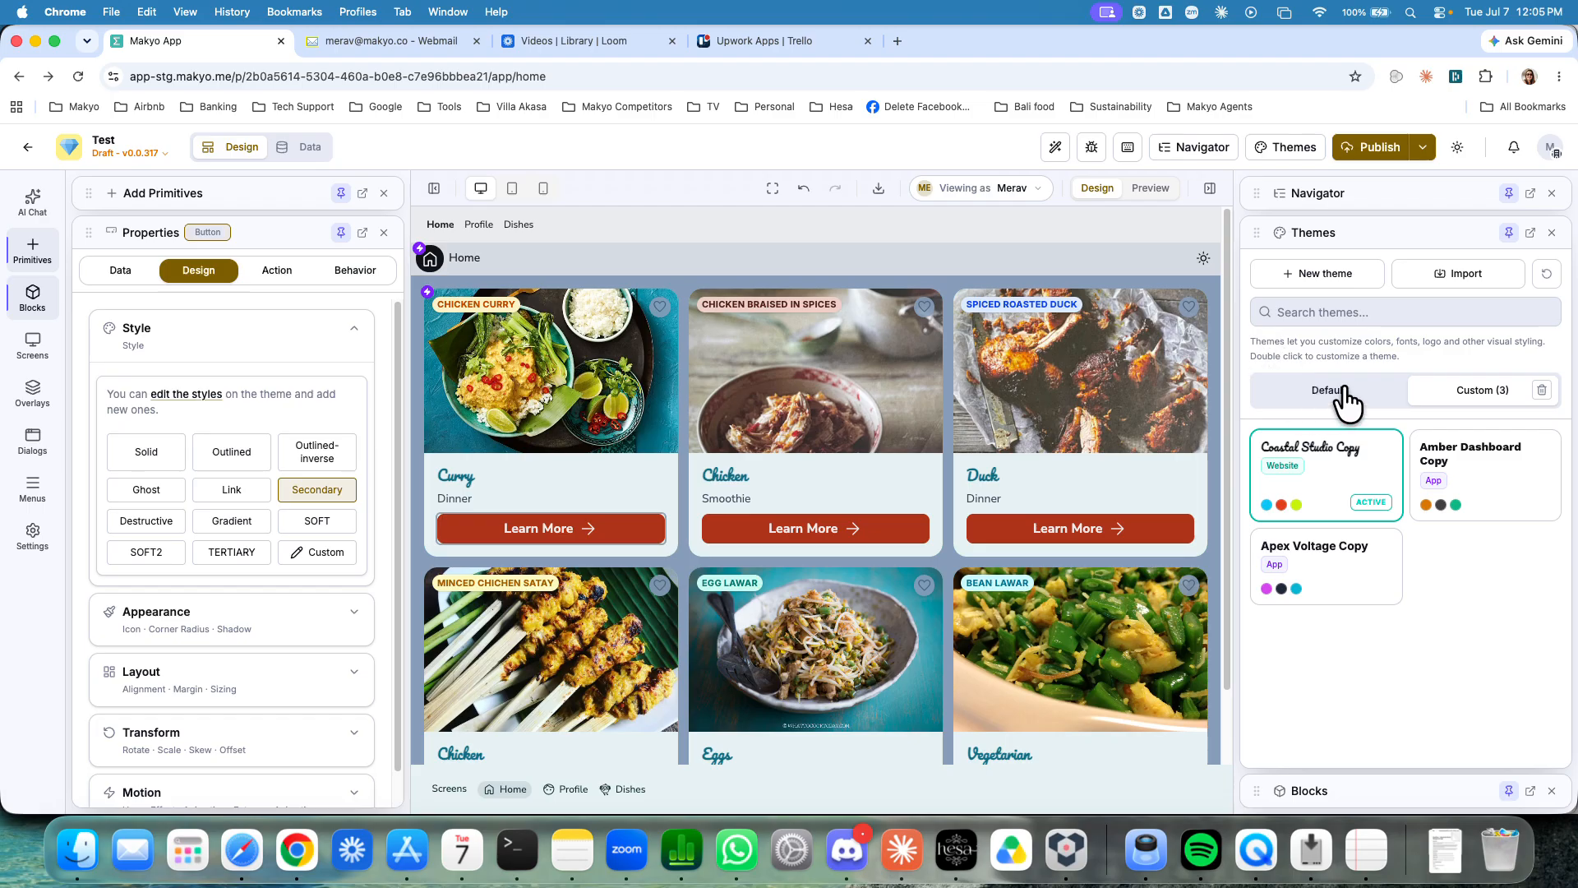
{"action": "left_click", "coordinate": [1465, 276]}
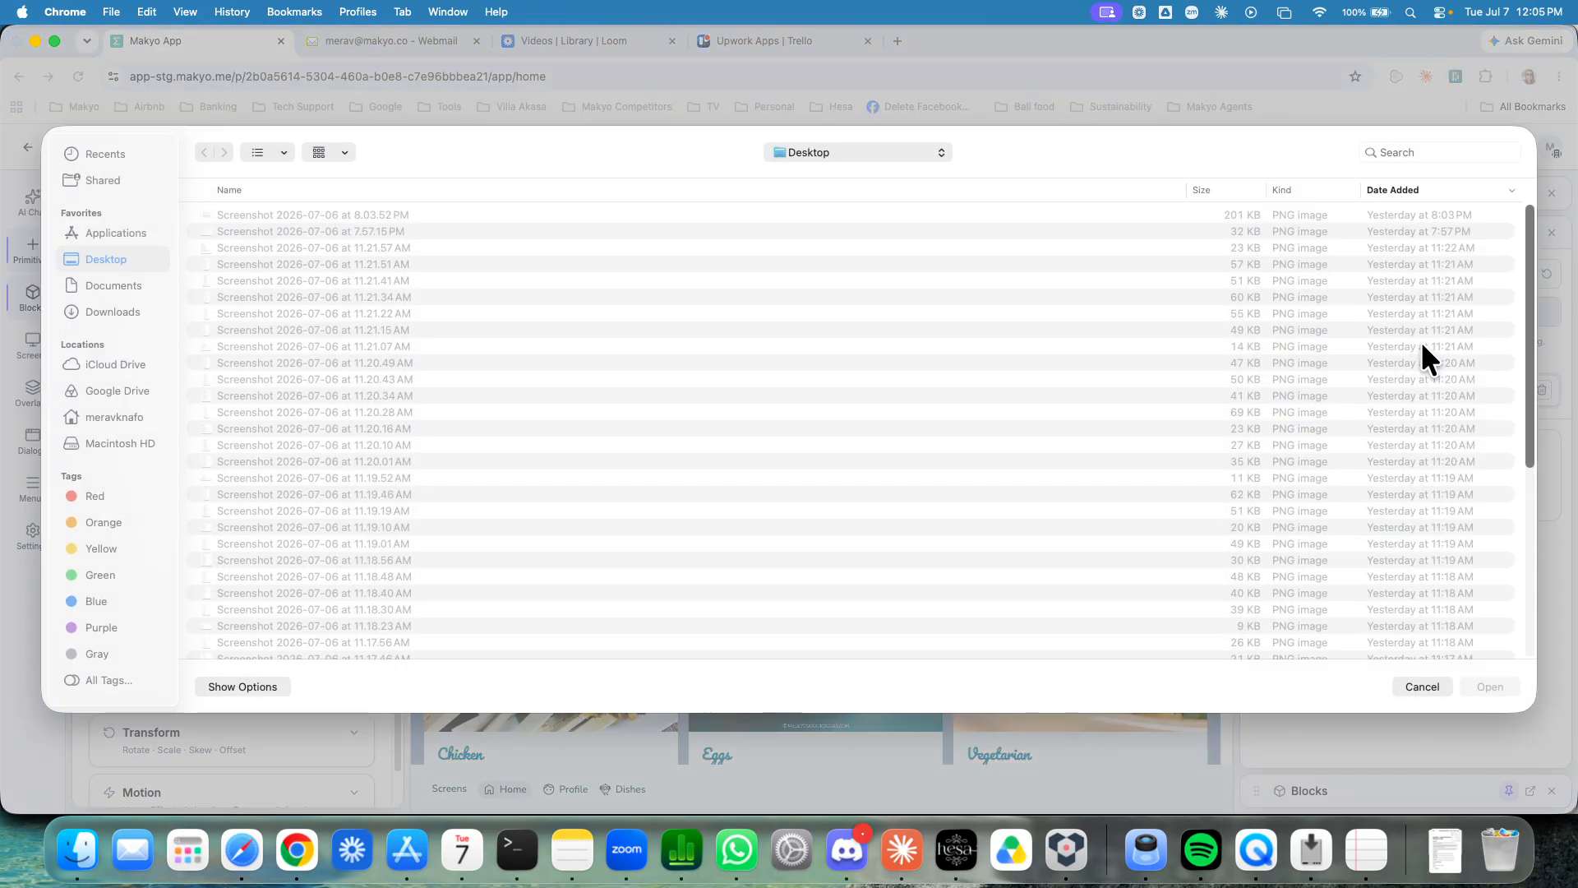
{"action": "left_click", "coordinate": [1421, 686]}
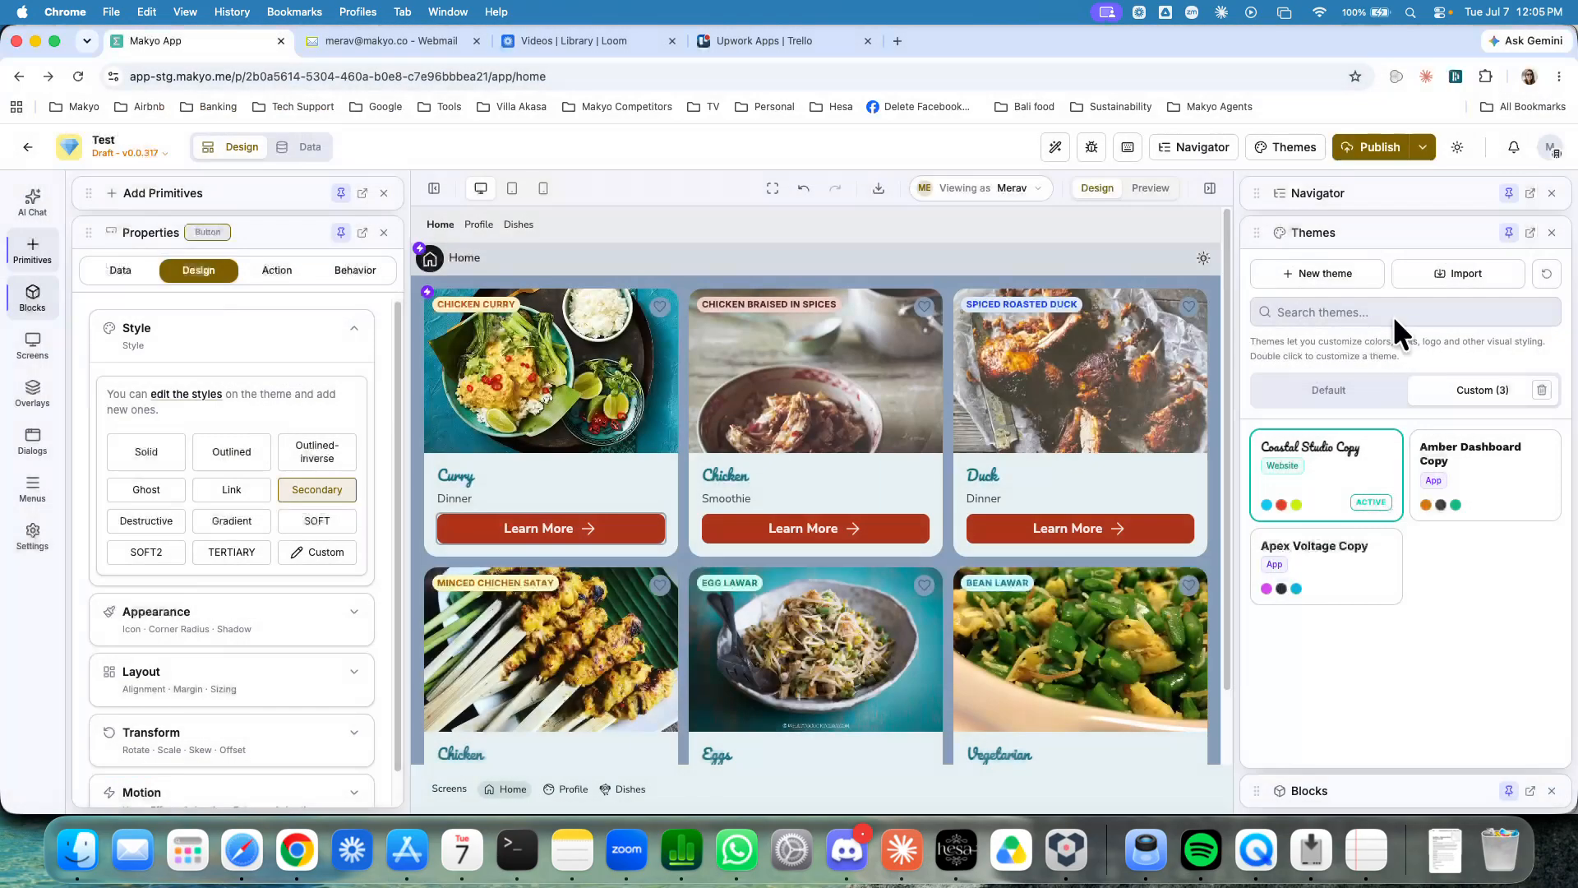
Step: Create a new theme and look through its generated palette colors
{"action": "left_click", "coordinate": [1324, 271]}
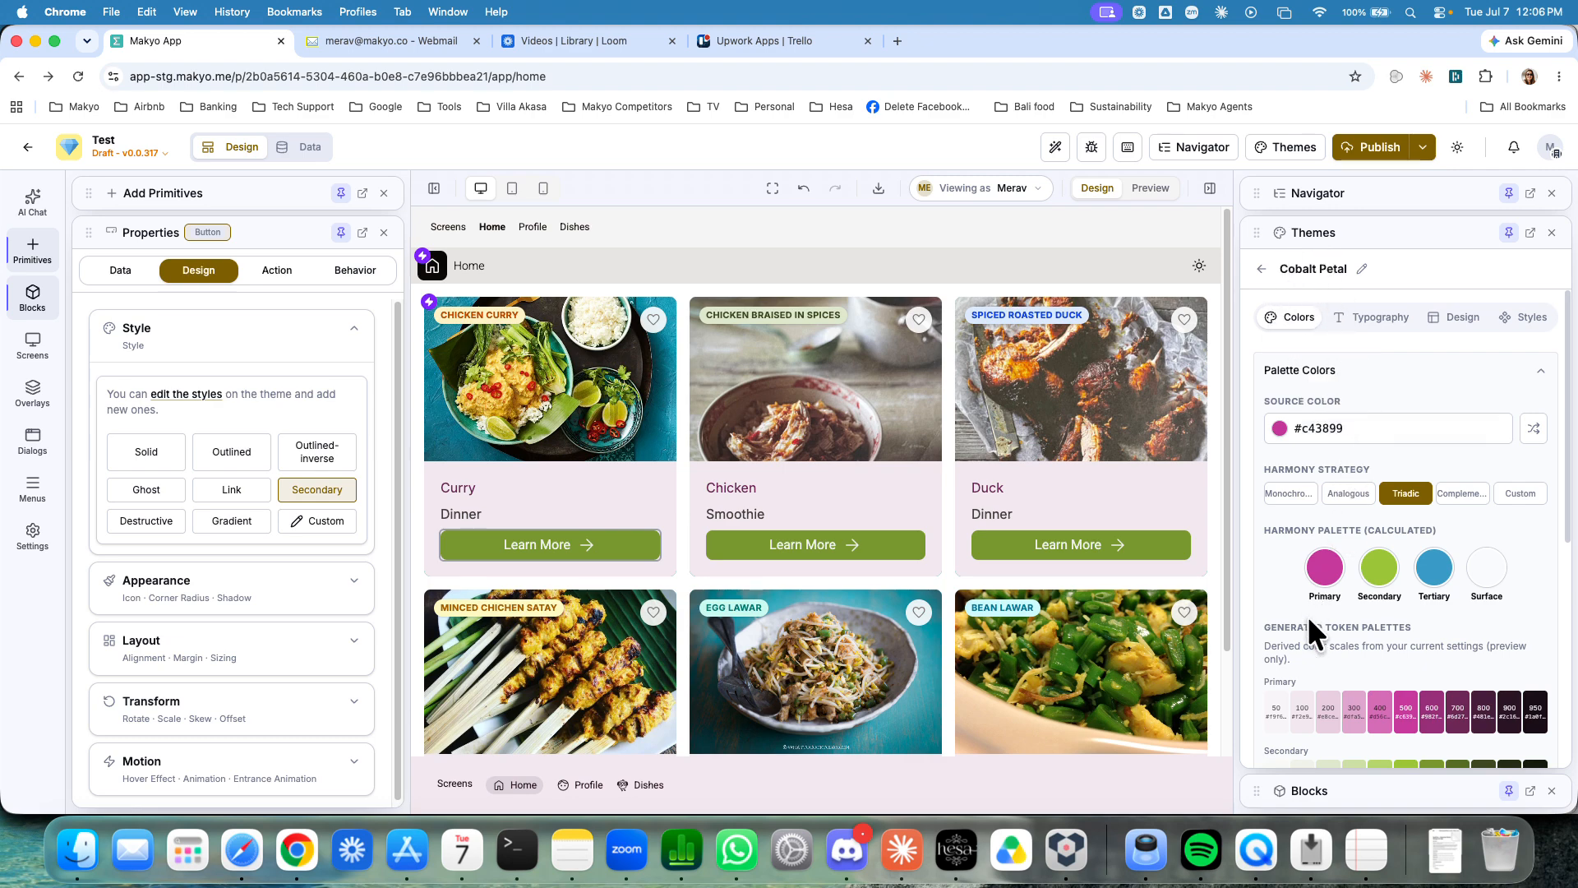
{"action": "scroll", "coordinate": [1348, 658], "scroll_direction": "down", "scroll_amount": 5}
{"action": "scroll", "coordinate": [1348, 643], "scroll_direction": "down", "scroll_amount": 2}
{"action": "scroll", "coordinate": [1351, 625], "scroll_direction": "up", "scroll_amount": 10}
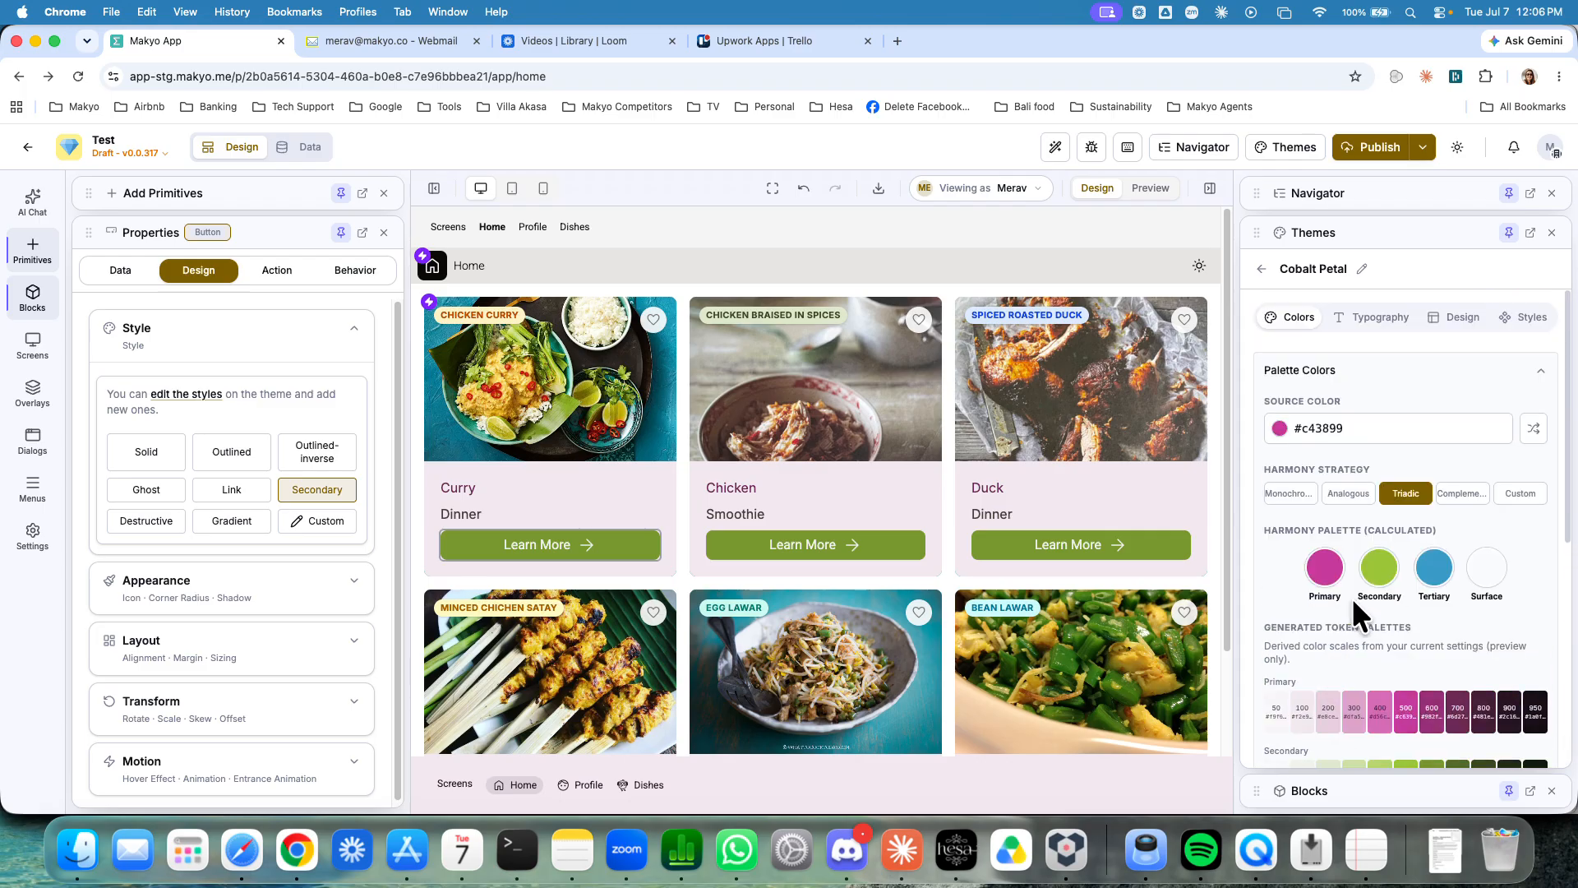